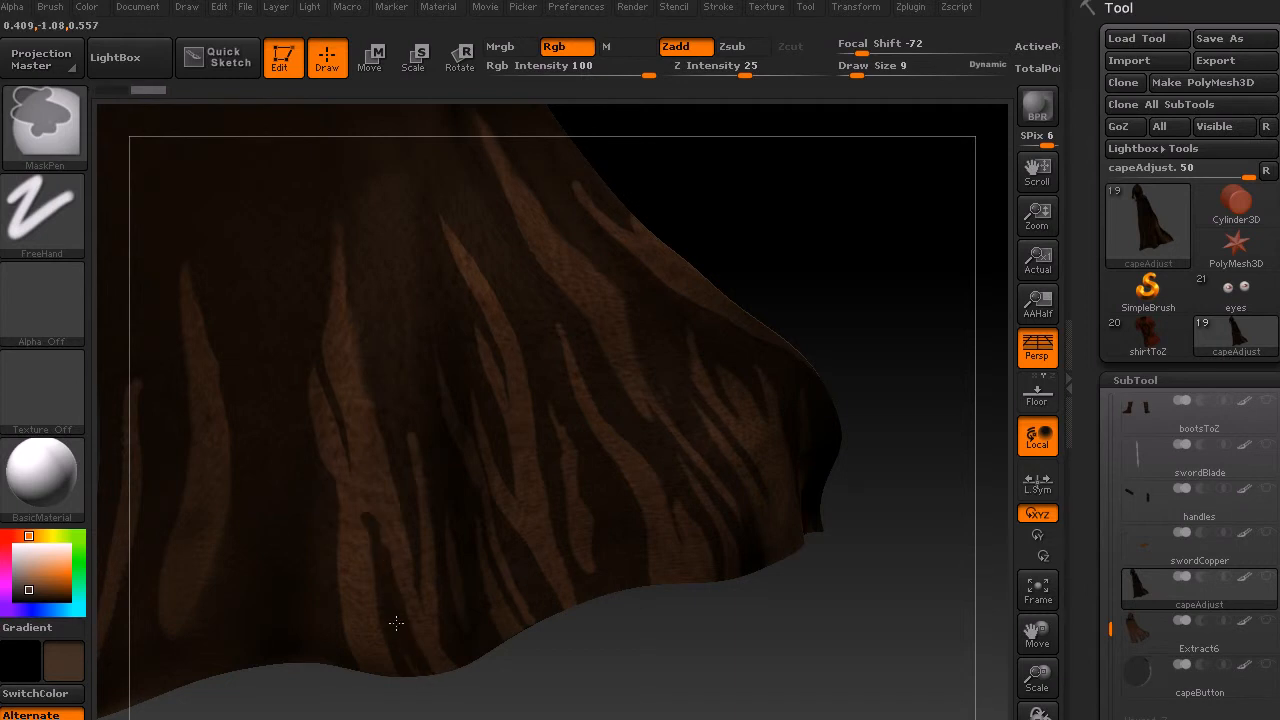
Step: Refine the tear-shaped unmasked streaks along the cape's lower hem and add a slimmer streak between the wide ones
{"action": "left_click_drag", "start_coordinate": [371, 504], "coordinate": [392, 554]}
{"action": "left_click_drag", "start_coordinate": [366, 508], "coordinate": [360, 566], "text": "ctrl+alt"}
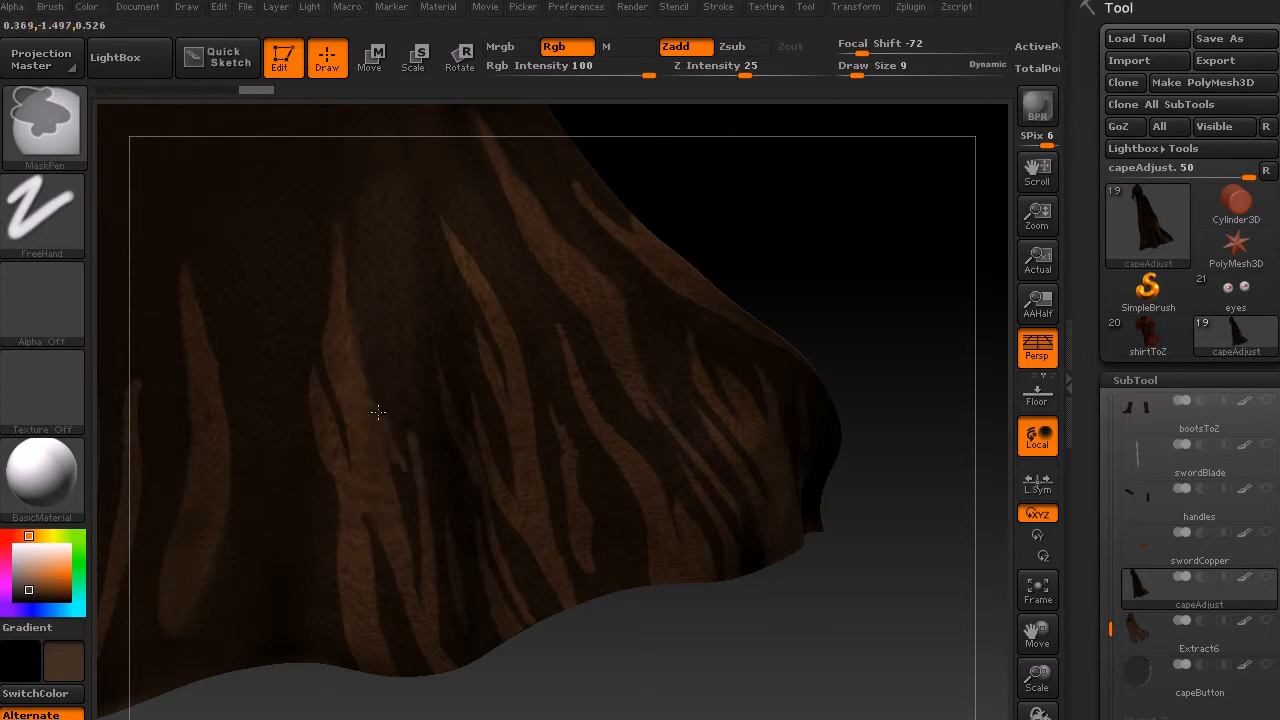
{"action": "left_click", "coordinate": [360, 318], "text": "ctrl+alt"}
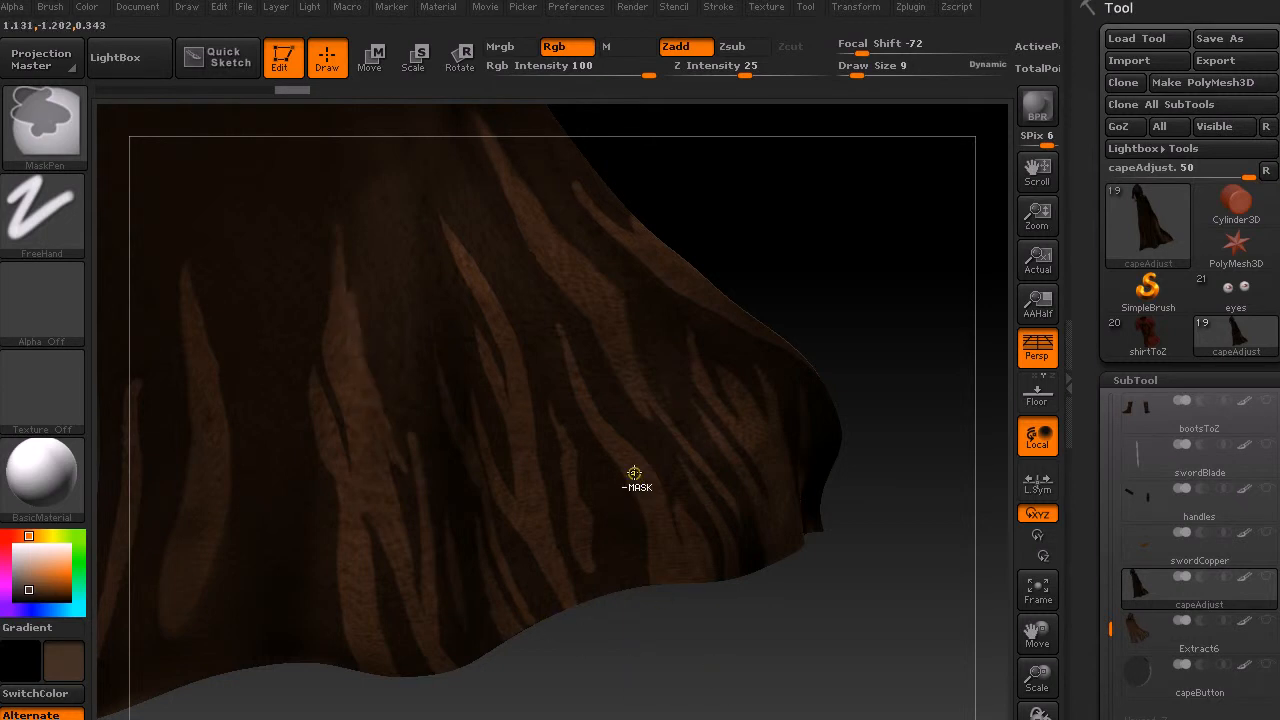
{"action": "left_click", "coordinate": [641, 556], "text": "ctrl+alt"}
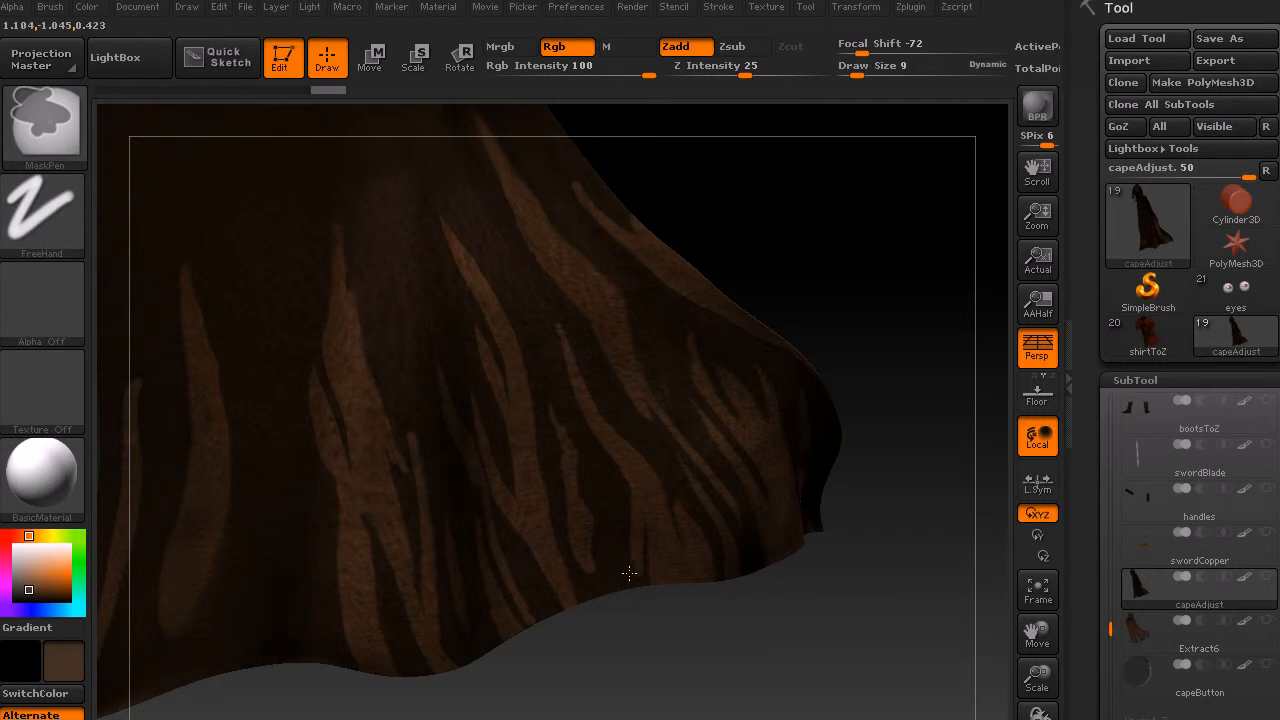
{"action": "left_click", "coordinate": [588, 600], "text": "ctrl+alt"}
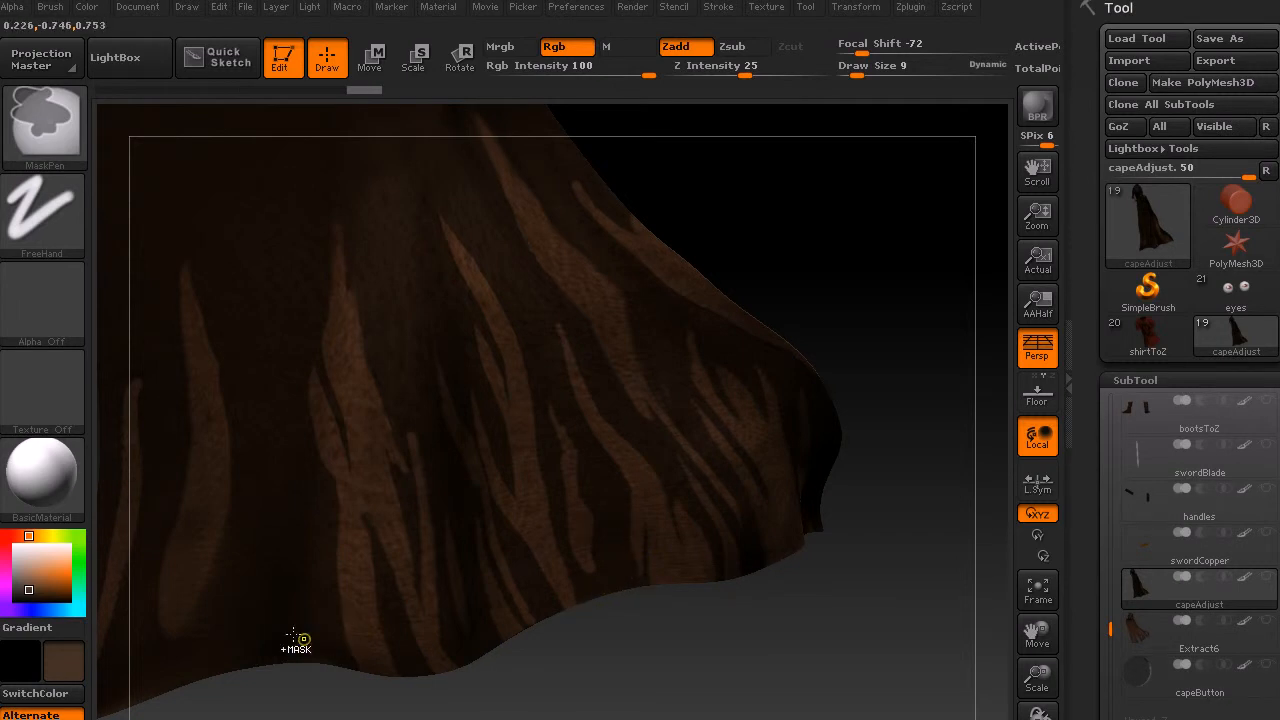
{"action": "left_click_drag", "start_coordinate": [286, 618], "coordinate": [297, 560]}
{"action": "mouse_move", "coordinate": [292, 478]}
{"action": "left_mouse_down", "text": "ctrl+alt"}
{"action": "mouse_move", "coordinate": [303, 526]}
{"action": "mouse_move", "coordinate": [258, 414]}
{"action": "mouse_move", "coordinate": [315, 608]}
{"action": "left_mouse_up", "text": "ctrl+alt"}
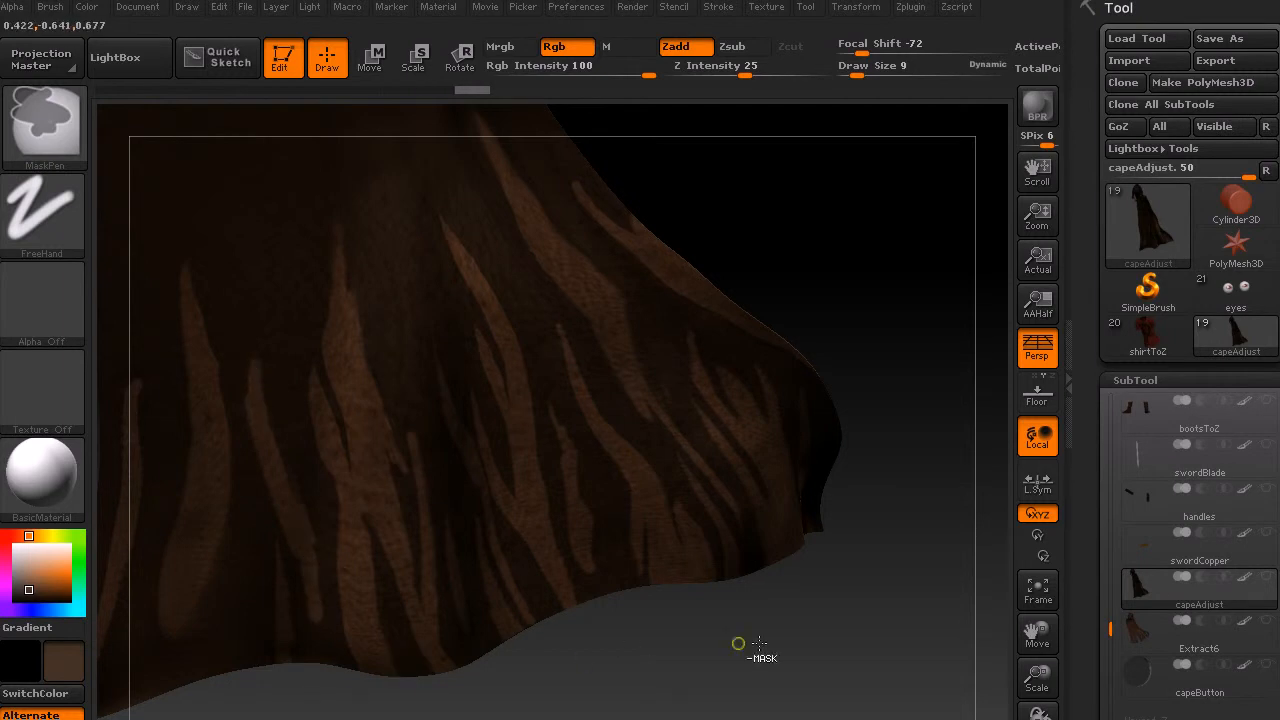
Step: Invert the mask on the whole cape so that only the tear-shaped streaks are masked
{"action": "key", "text": "f"}
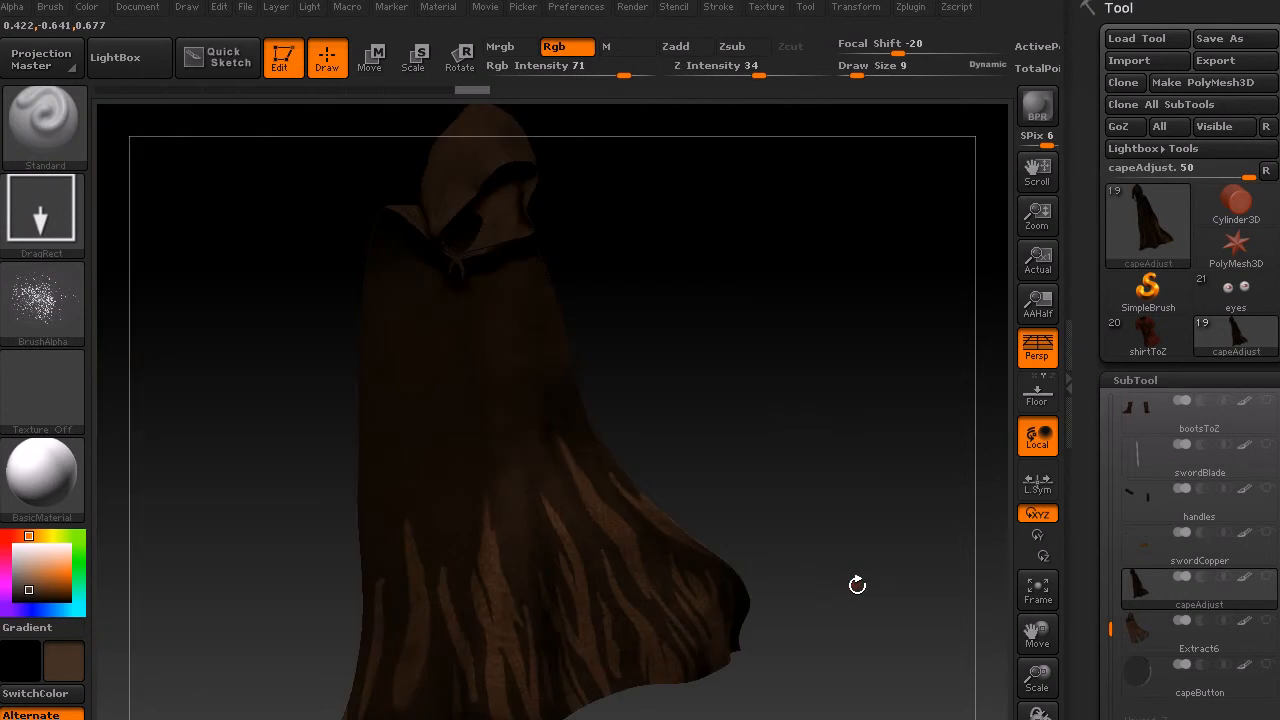
{"action": "mouse_move", "coordinate": [866, 542]}
{"action": "left_mouse_down"}
{"action": "mouse_move", "coordinate": [843, 569]}
{"action": "mouse_move", "coordinate": [786, 509]}
{"action": "left_mouse_up"}
{"action": "key", "text": "ctrl"}
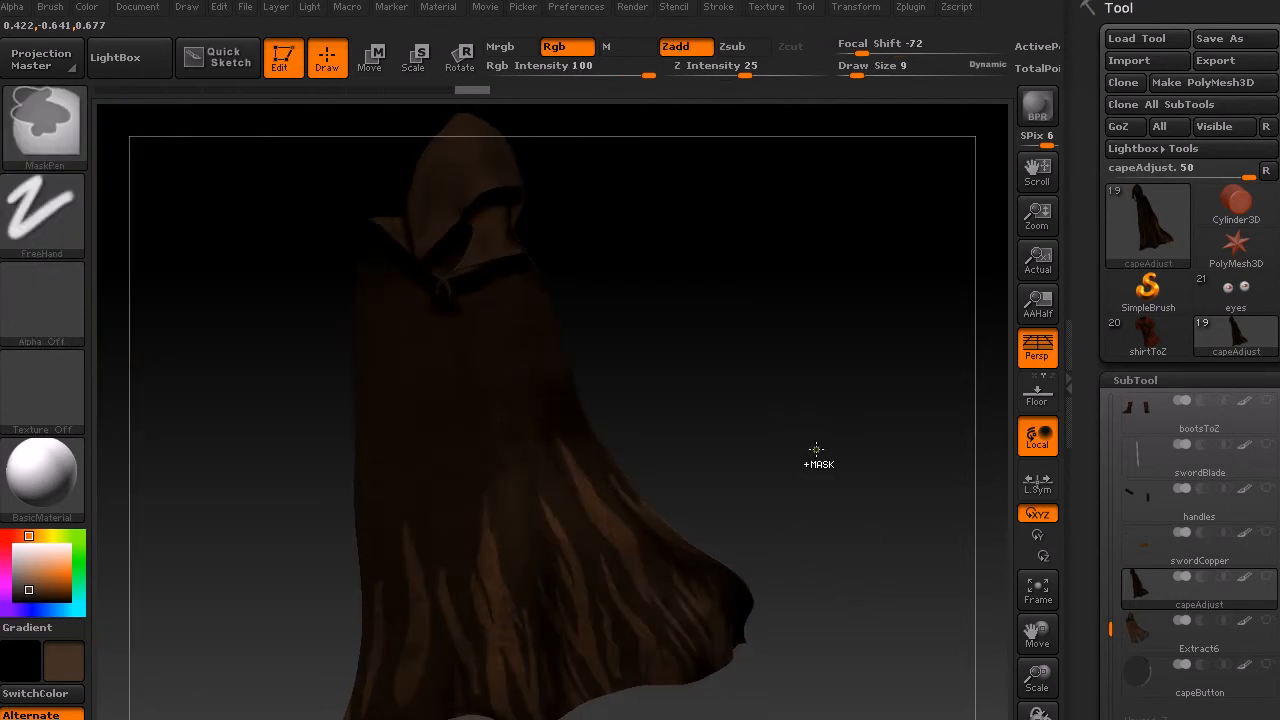
{"action": "left_click_drag", "start_coordinate": [831, 638], "coordinate": [837, 674], "text": "ctrl"}
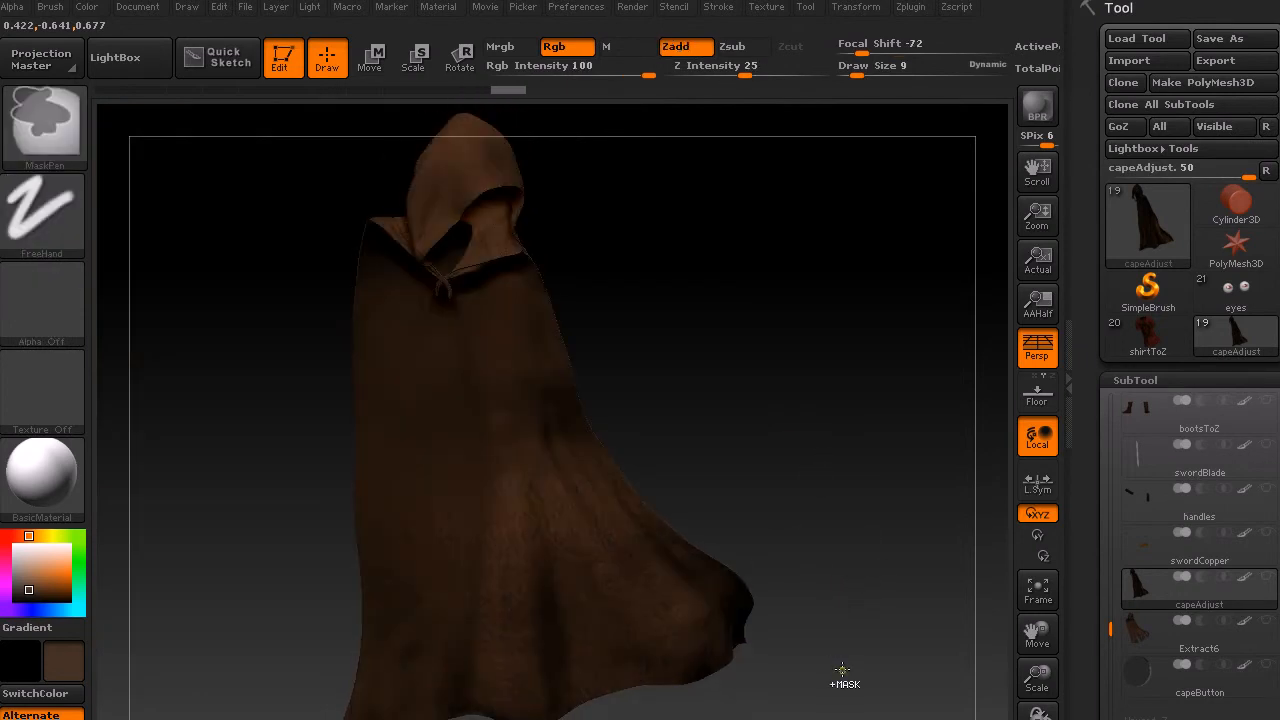
{"action": "left_click", "coordinate": [825, 461], "text": "ctrl"}
{"action": "left_click", "coordinate": [848, 630], "text": "ctrl"}
{"action": "left_click", "coordinate": [795, 397], "text": "ctrl"}
{"action": "left_click", "coordinate": [804, 418], "text": "ctrl"}
{"action": "mouse_move", "coordinate": [834, 426]}
{"action": "left_mouse_down"}
{"action": "mouse_move", "coordinate": [819, 435]}
{"action": "mouse_move", "coordinate": [829, 429]}
{"action": "left_mouse_up"}
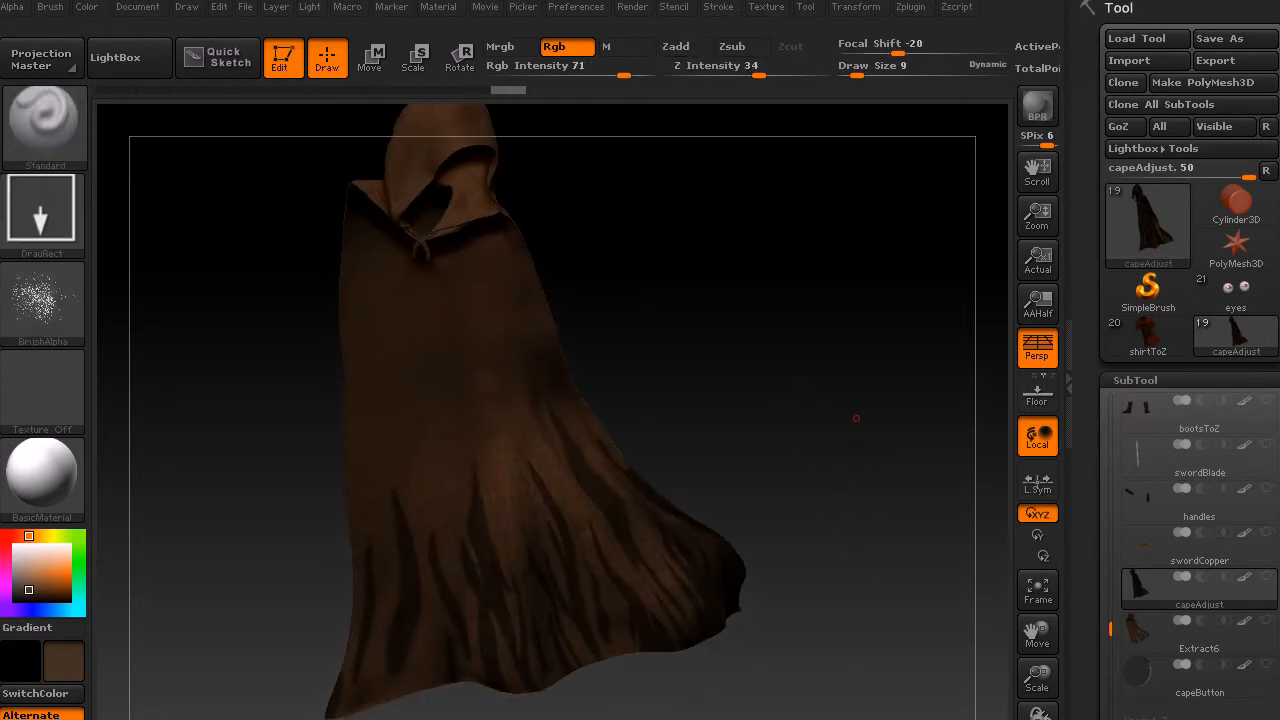
Step: Try to extract the masked tears at a thickness of 0.0005, and invert the mask back onto the cape body
{"action": "scroll", "coordinate": [1190, 500], "scroll_direction": "down", "scroll_amount": 5}
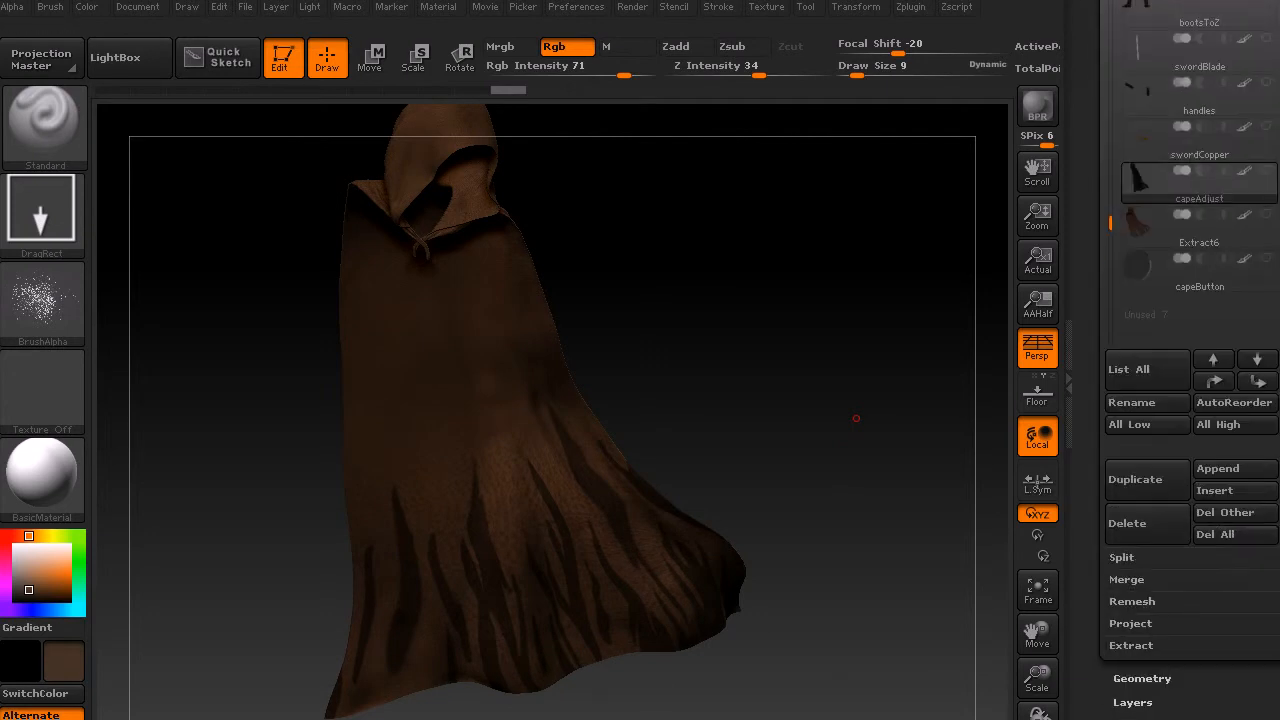
{"action": "left_click", "coordinate": [1179, 534]}
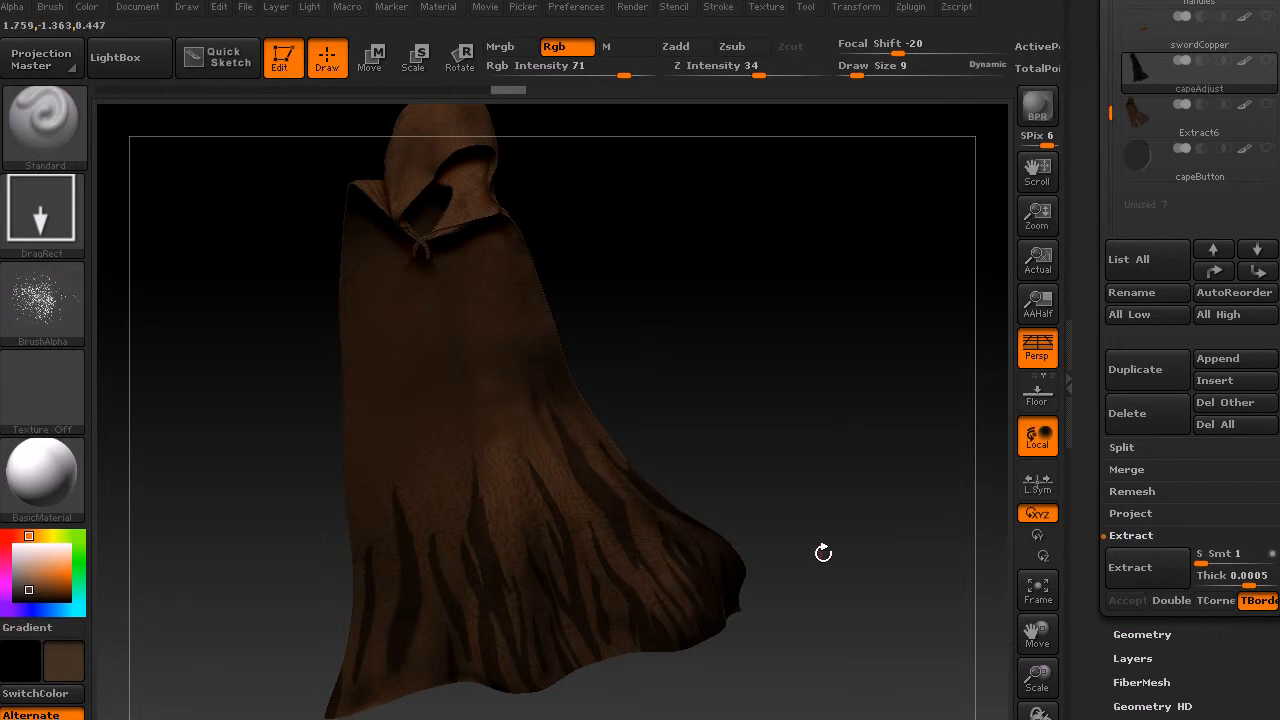
{"action": "left_click_drag", "start_coordinate": [803, 426], "coordinate": [759, 440]}
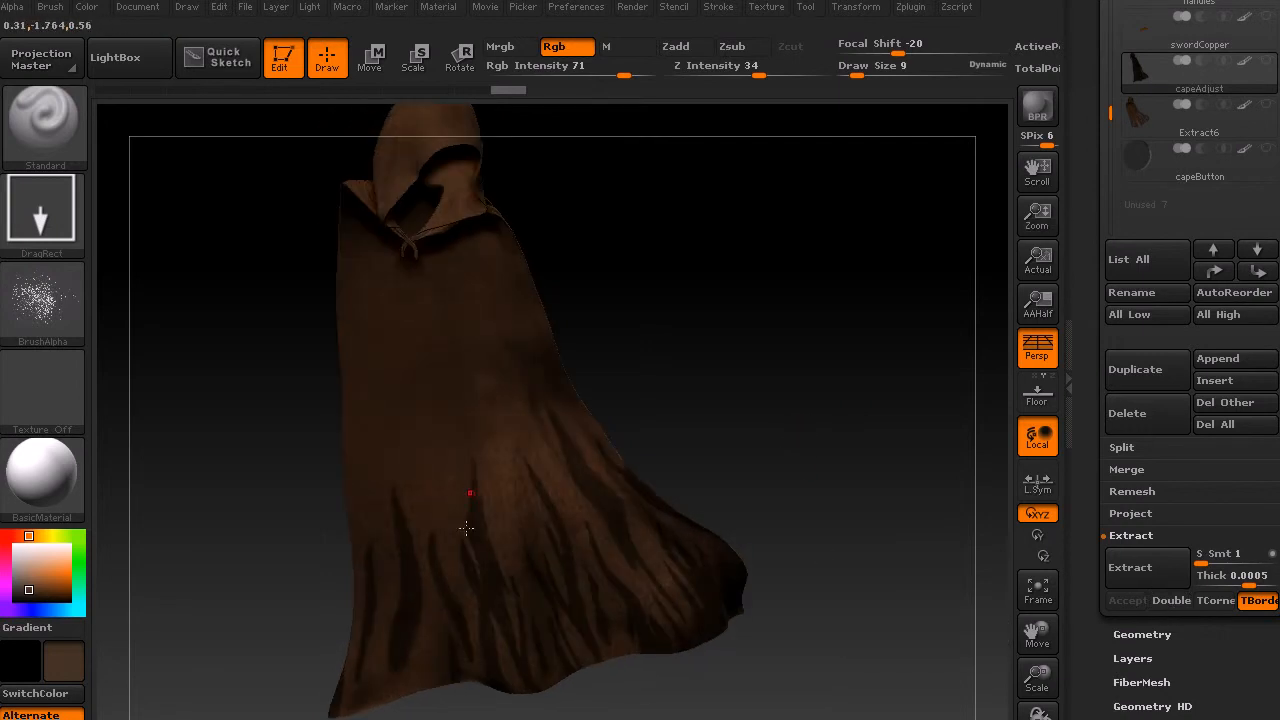
{"action": "left_click_drag", "start_coordinate": [758, 455], "coordinate": [826, 491]}
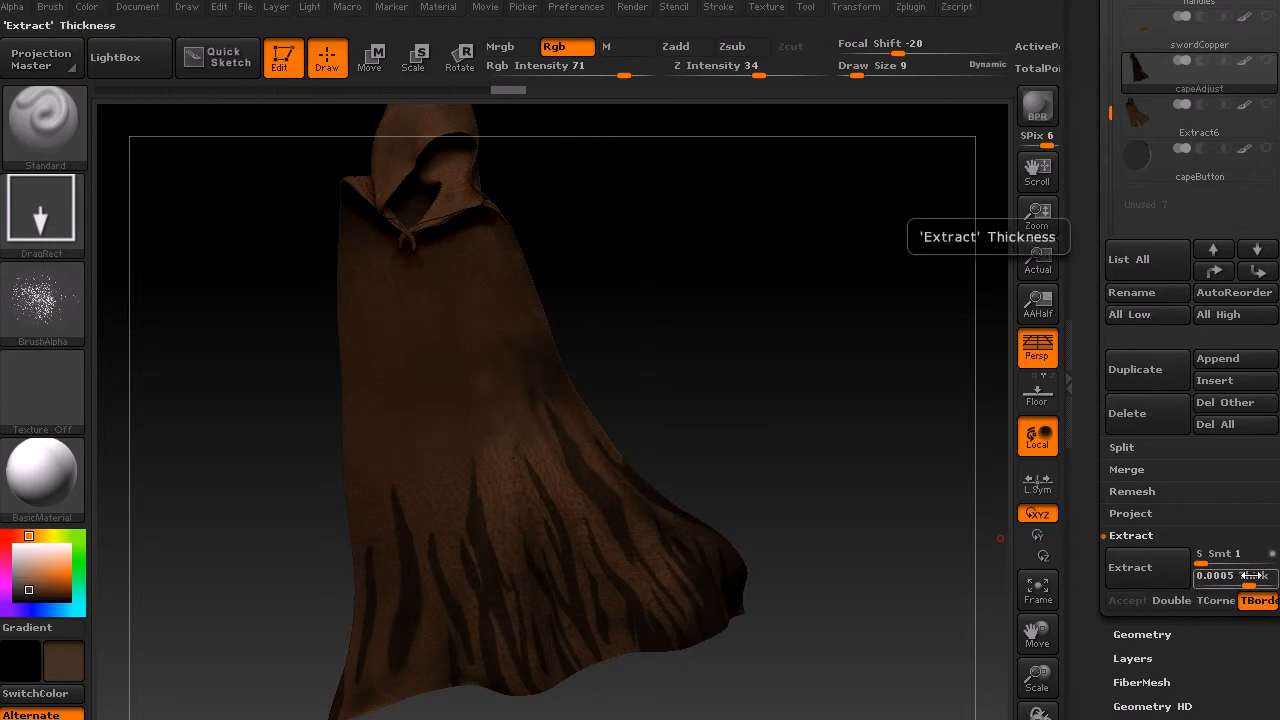
{"action": "left_click", "coordinate": [1143, 565]}
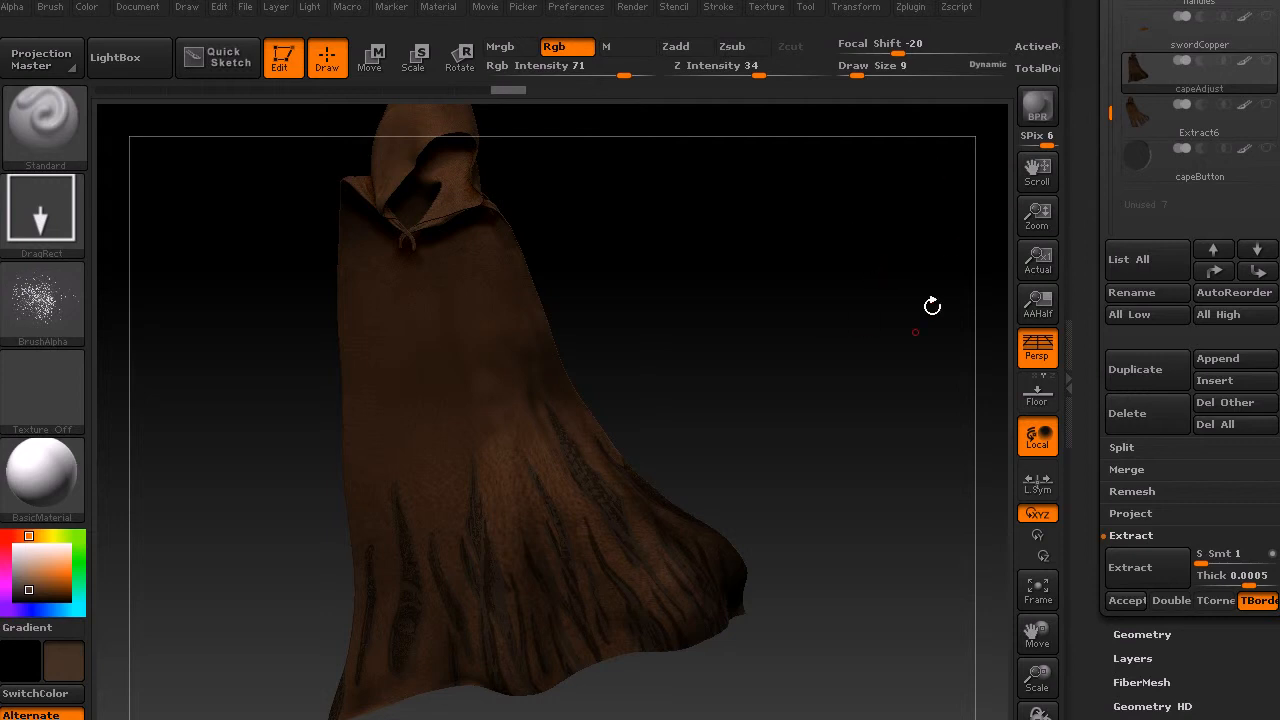
{"action": "left_click", "coordinate": [904, 444], "text": "ctrl"}
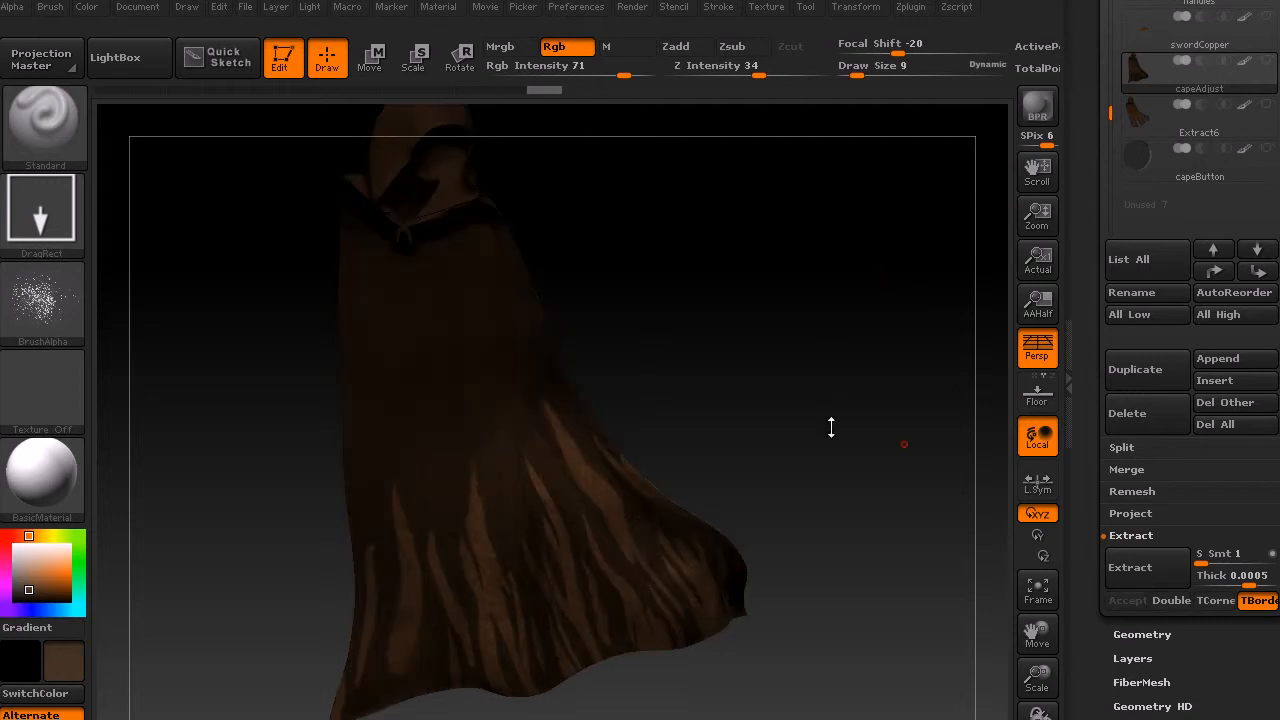
{"action": "left_click_drag", "start_coordinate": [800, 420], "coordinate": [740, 412]}
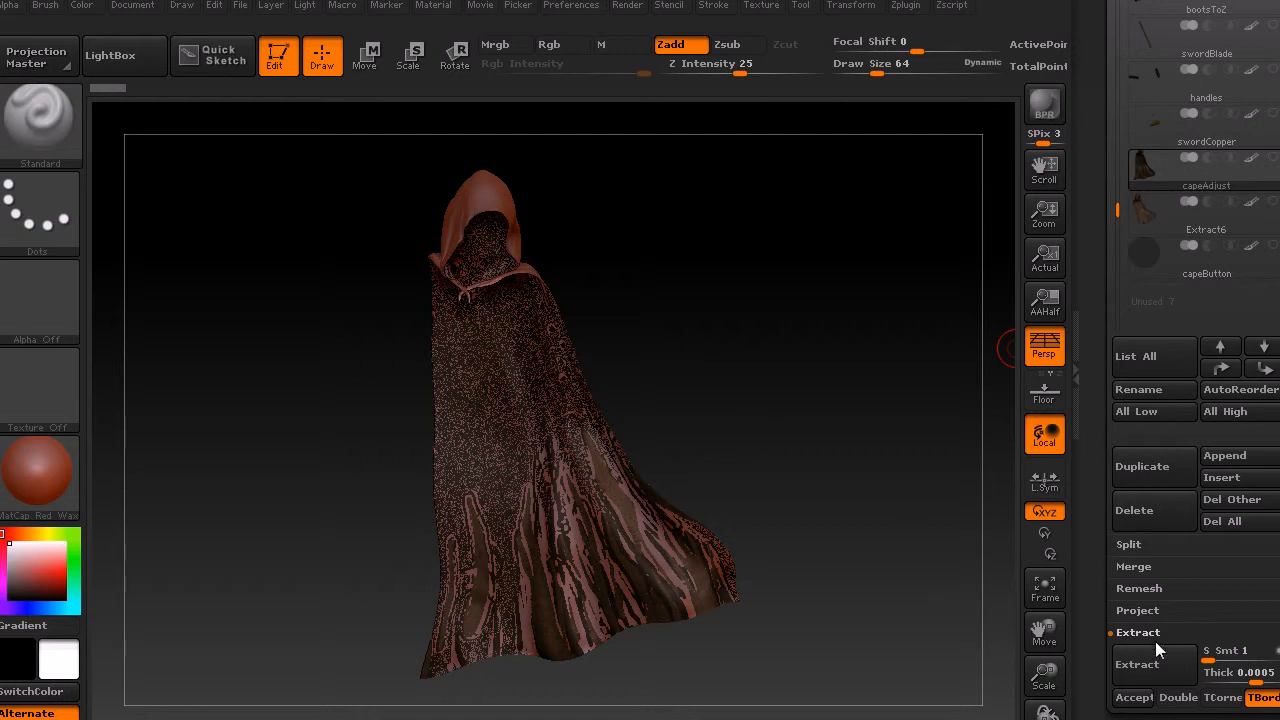
Step: Accept the extraction of the masked cape and make the new subtool active
{"action": "left_click", "coordinate": [1135, 698]}
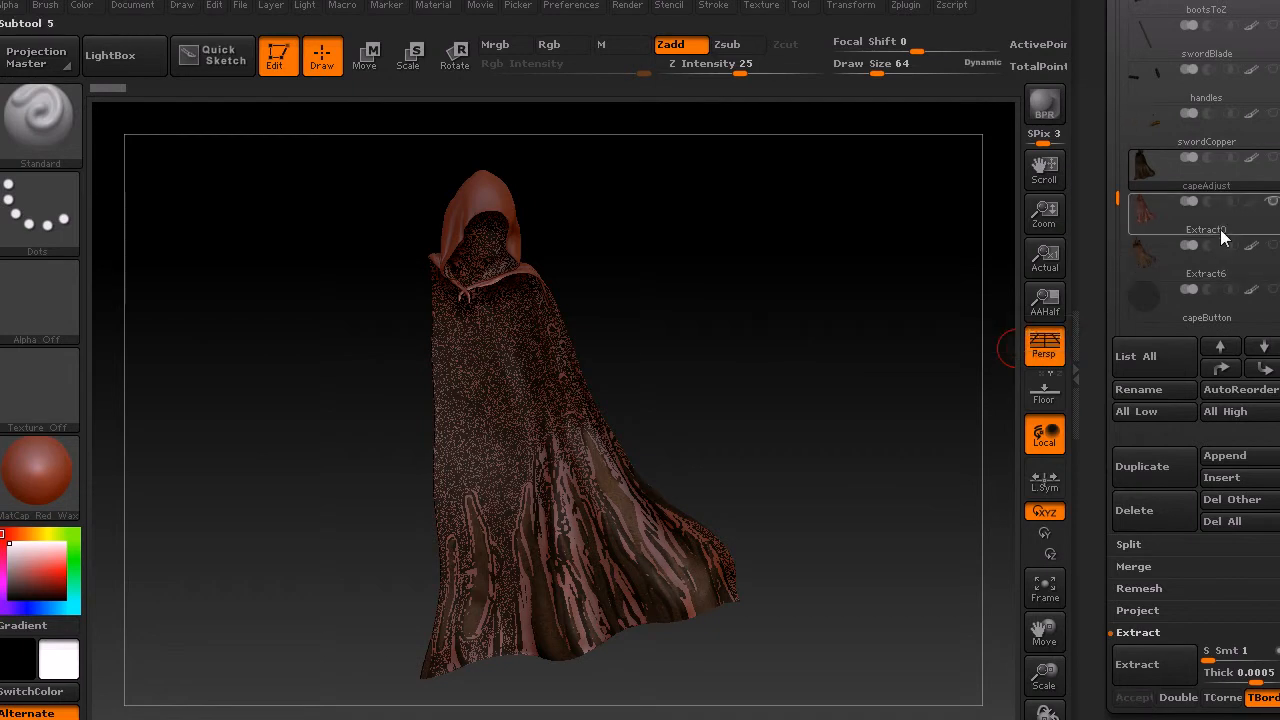
{"action": "mouse_move", "coordinate": [960, 410]}
{"action": "left_mouse_down"}
{"action": "mouse_move", "coordinate": [829, 371]}
{"action": "mouse_move", "coordinate": [808, 382]}
{"action": "mouse_move", "coordinate": [760, 300]}
{"action": "mouse_move", "coordinate": [866, 428]}
{"action": "left_mouse_up"}
{"action": "key", "text": "ctrl"}
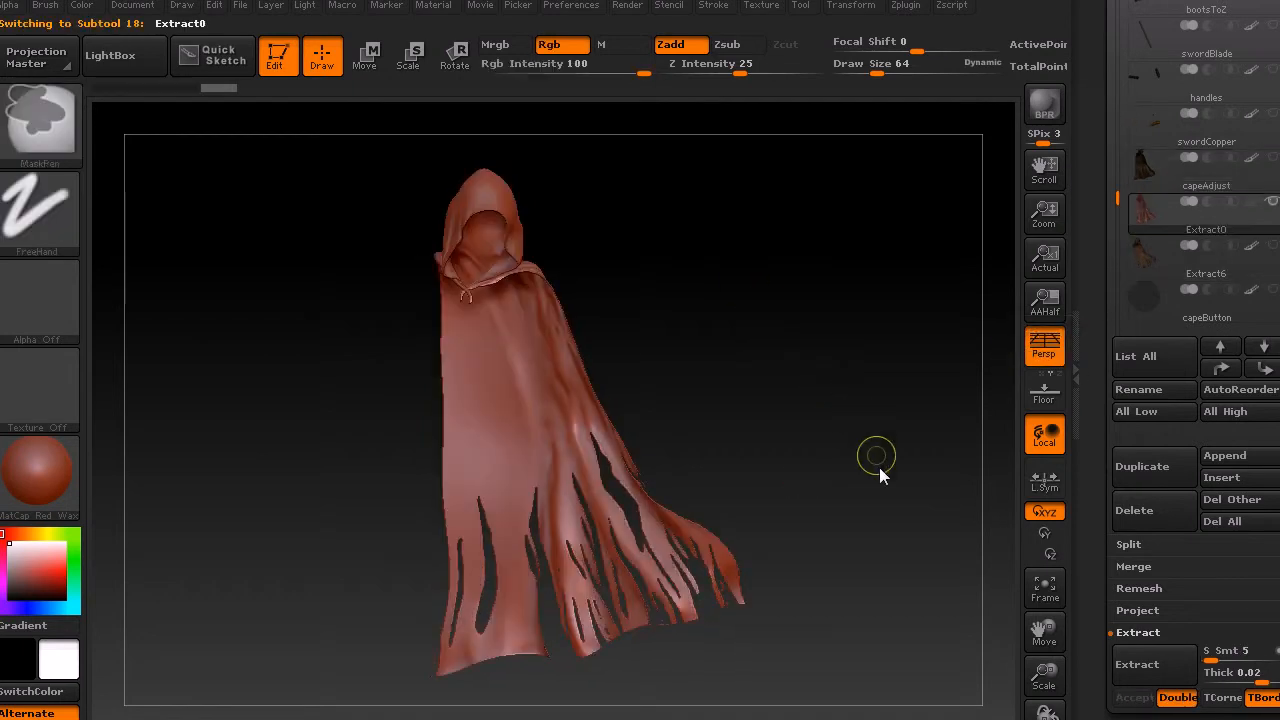
{"action": "mouse_move", "coordinate": [838, 334]}
{"action": "left_mouse_down"}
{"action": "mouse_move", "coordinate": [788, 328]}
{"action": "mouse_move", "coordinate": [876, 333]}
{"action": "mouse_move", "coordinate": [720, 417]}
{"action": "mouse_move", "coordinate": [606, 431]}
{"action": "mouse_move", "coordinate": [780, 410]}
{"action": "mouse_move", "coordinate": [746, 323]}
{"action": "mouse_move", "coordinate": [749, 391]}
{"action": "mouse_move", "coordinate": [774, 383]}
{"action": "mouse_move", "coordinate": [657, 408]}
{"action": "mouse_move", "coordinate": [757, 377]}
{"action": "mouse_move", "coordinate": [745, 372]}
{"action": "left_mouse_up"}
{"action": "left_click_drag", "start_coordinate": [831, 380], "coordinate": [819, 369]}
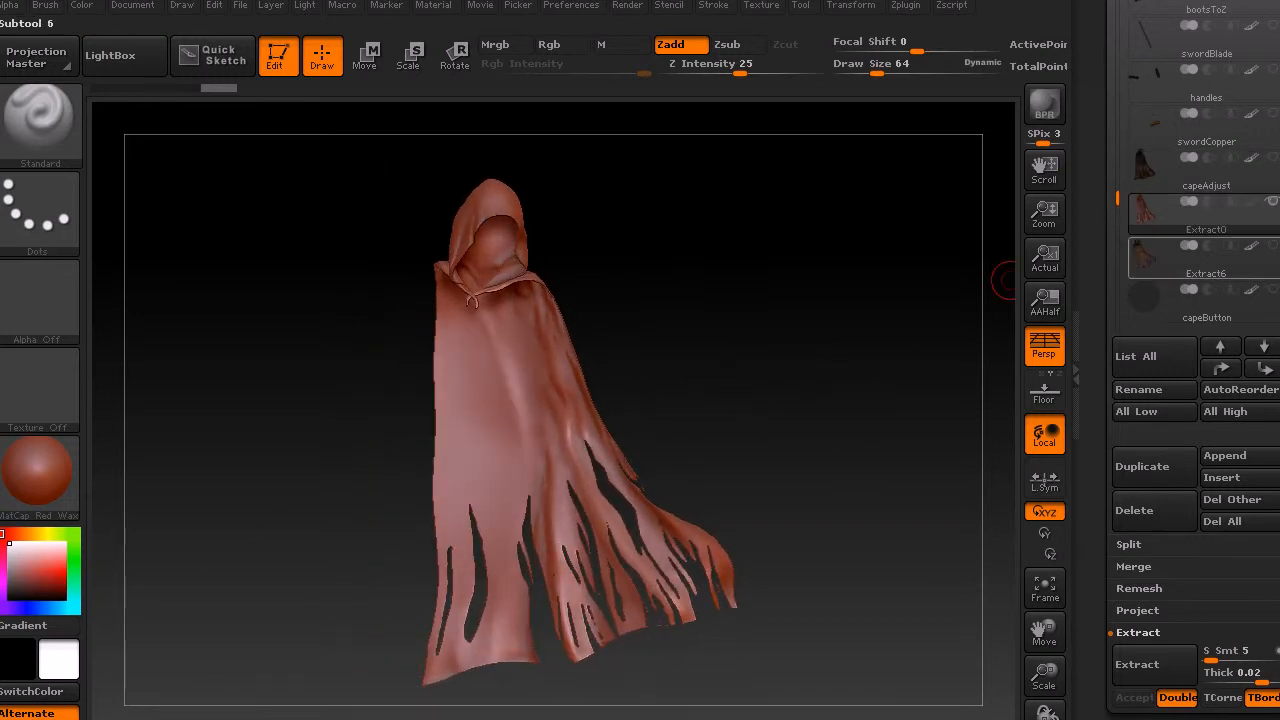
Step: Fill the extracted cape with BasicMaterial, applying only the material channel
{"action": "left_click_drag", "start_coordinate": [1270, 580], "coordinate": [1270, 537]}
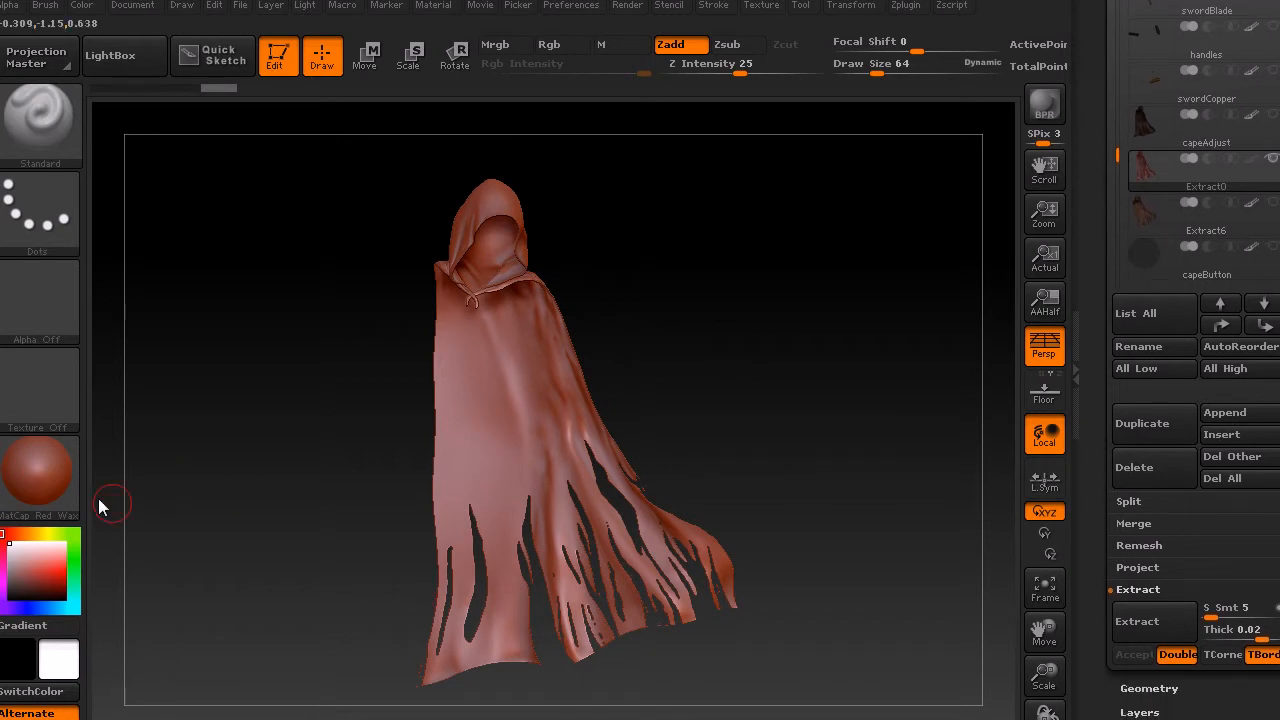
{"action": "left_click", "coordinate": [37, 470]}
{"action": "left_click", "coordinate": [245, 525]}
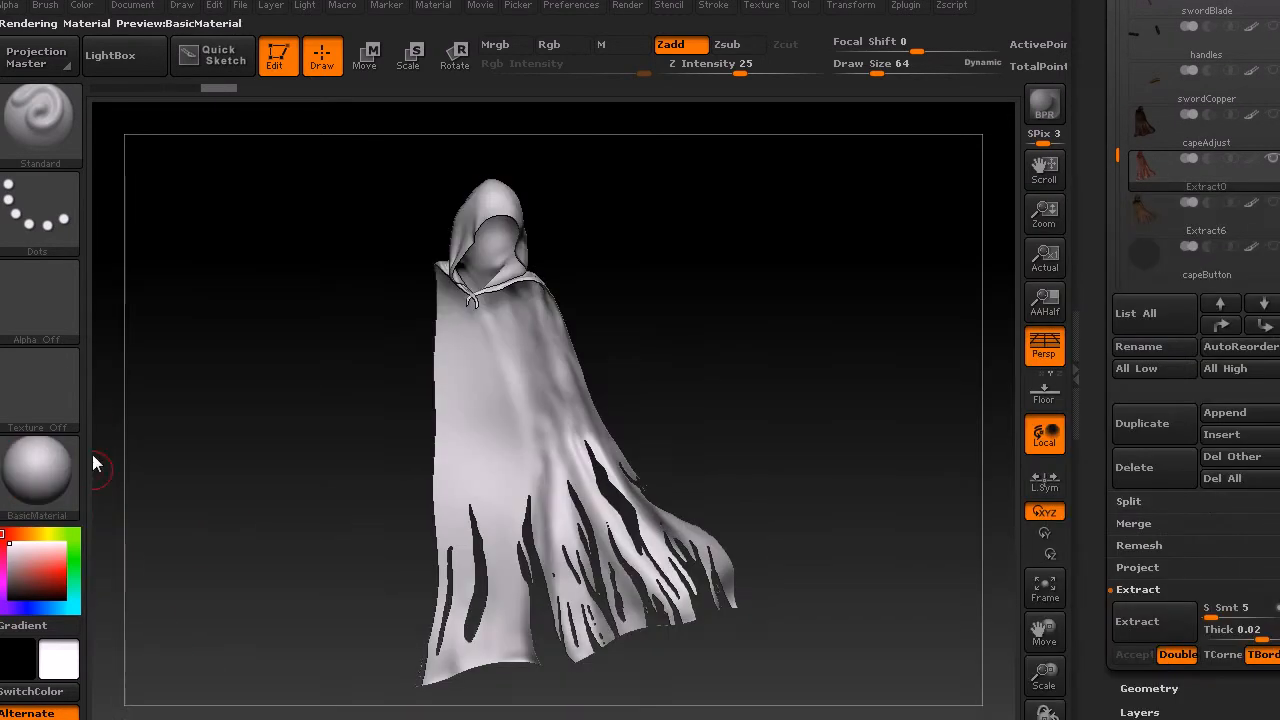
{"action": "left_click", "coordinate": [692, 46]}
{"action": "left_click", "coordinate": [565, 44]}
{"action": "left_click", "coordinate": [604, 45]}
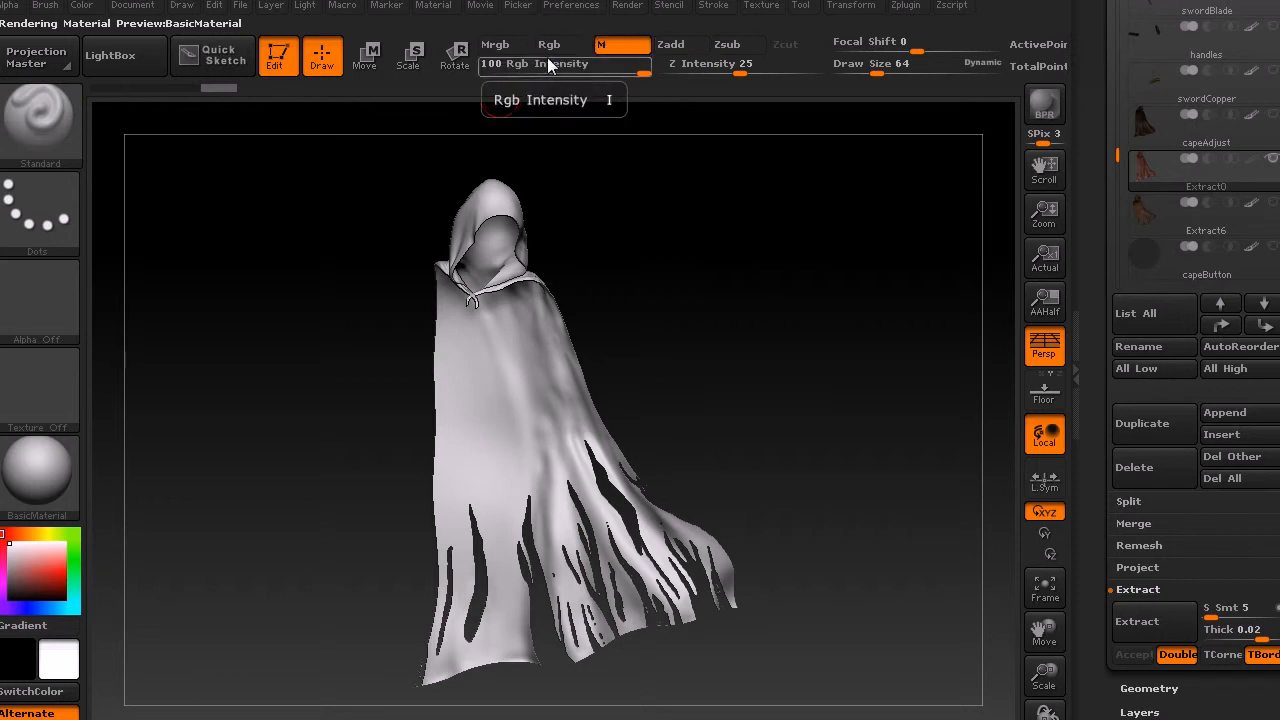
{"action": "left_click", "coordinate": [81, 5]}
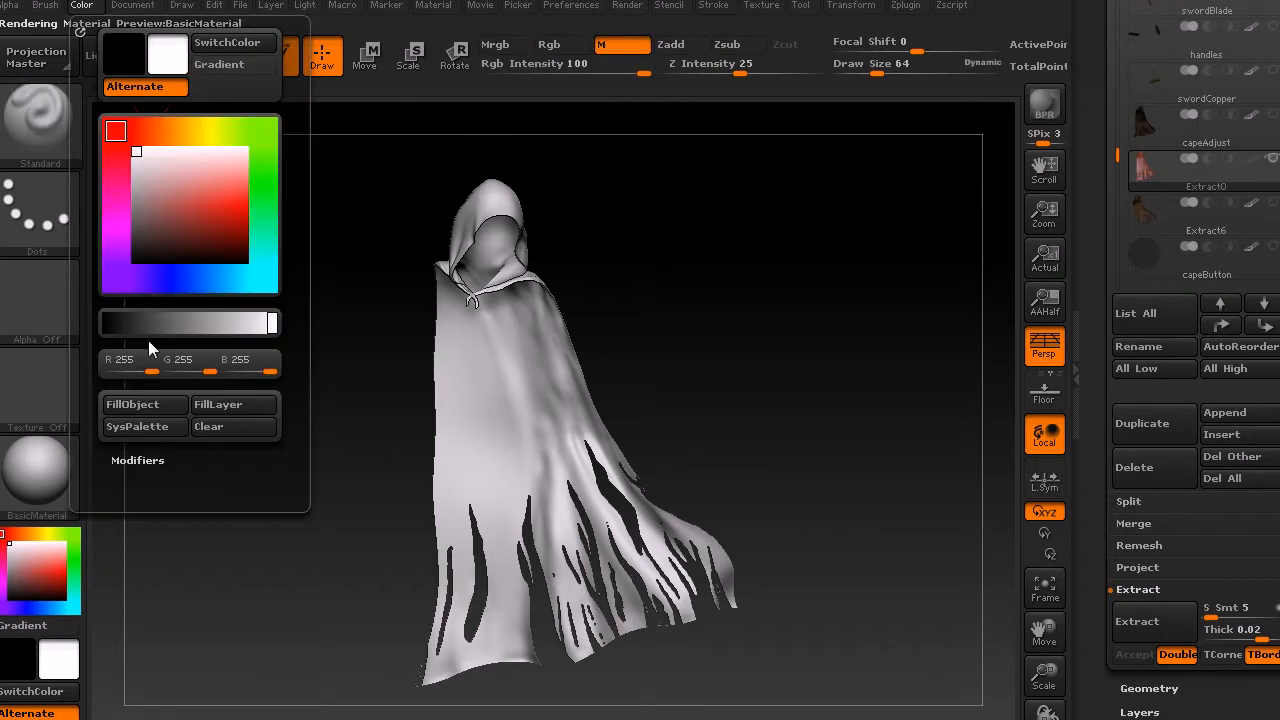
{"action": "left_click", "coordinate": [145, 404]}
{"action": "left_click_drag", "start_coordinate": [762, 426], "coordinate": [1003, 520]}
Step: Apply the capeFabric image as the texture map of the extracted cape
{"action": "scroll", "coordinate": [1205, 441], "scroll_direction": "down", "scroll_amount": 10}
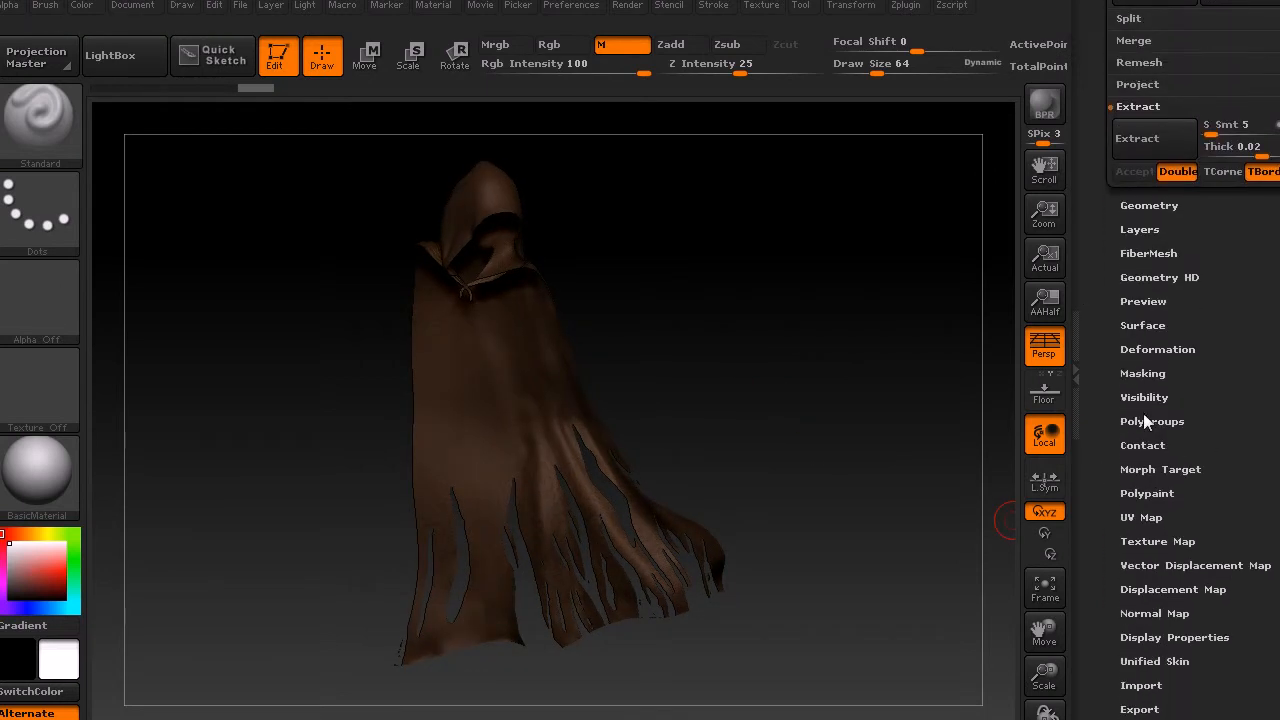
{"action": "left_click", "coordinate": [1159, 541]}
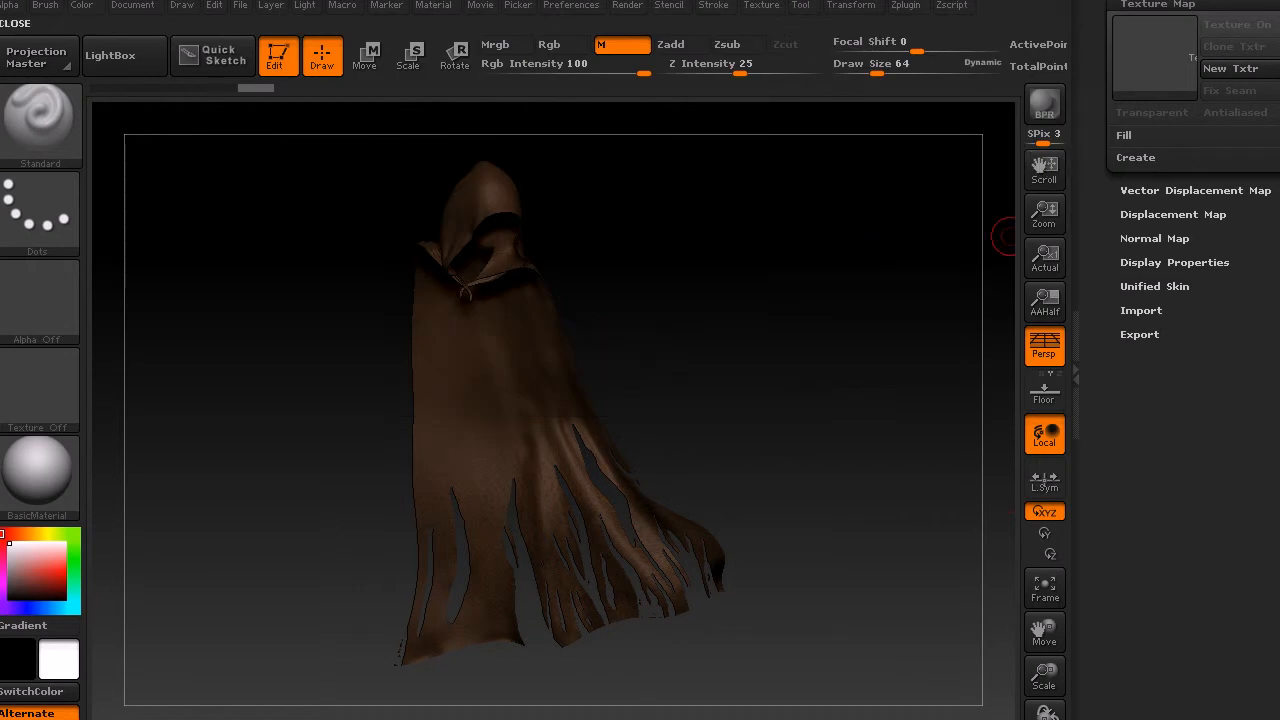
{"action": "left_click_drag", "start_coordinate": [731, 370], "coordinate": [983, 260]}
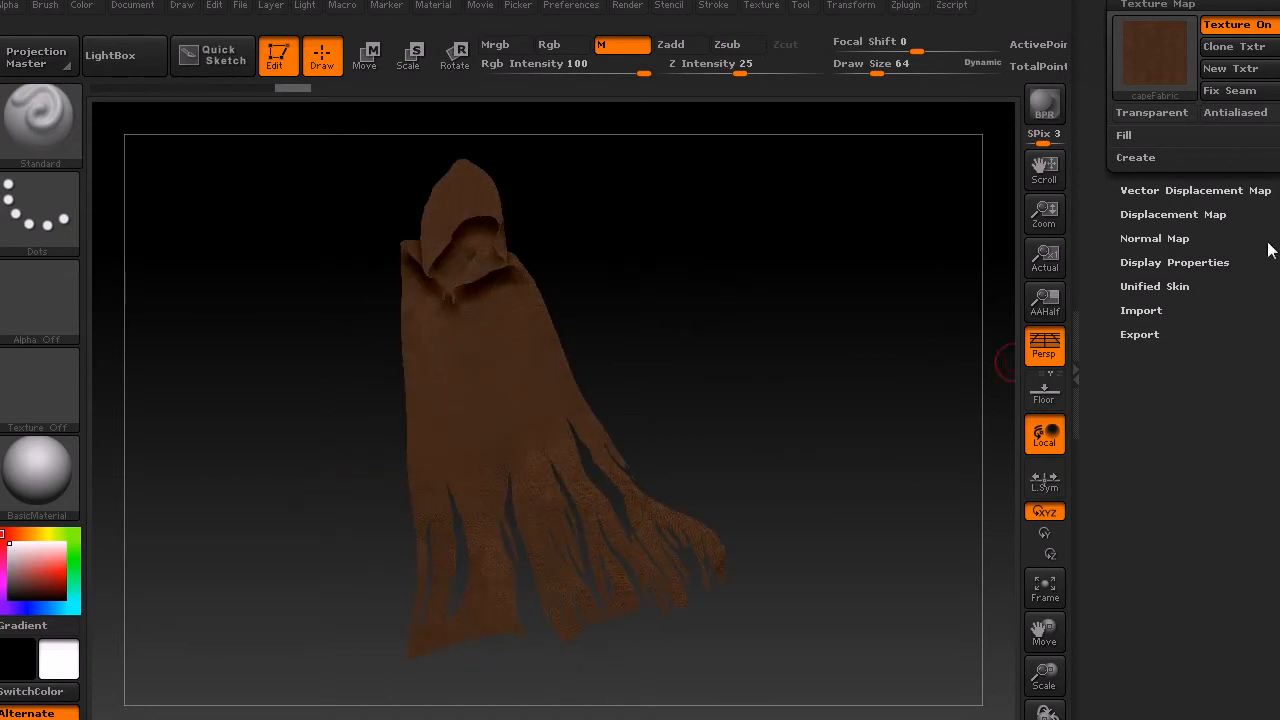
Step: Switch painting to the Rgb channel and convert the capeFabric texture into polypaint on the cape
{"action": "scroll", "coordinate": [1176, 342], "scroll_direction": "up", "scroll_amount": 5}
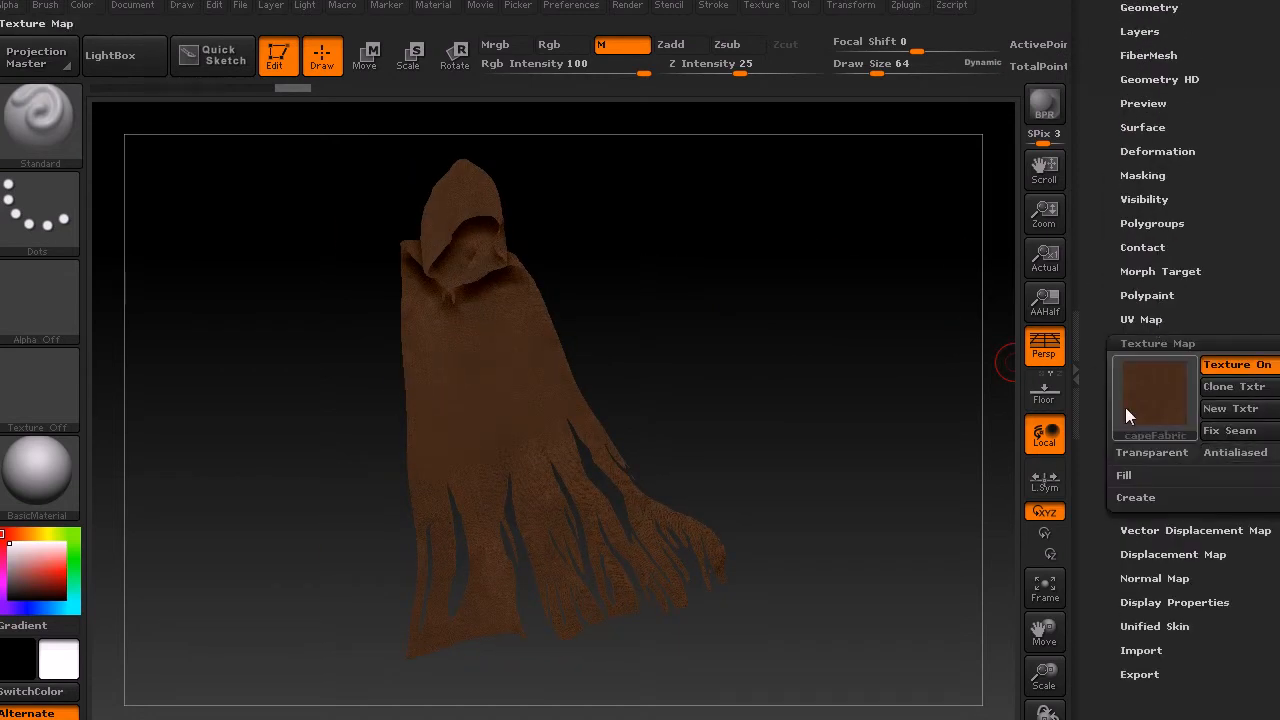
{"action": "left_click", "coordinate": [570, 44]}
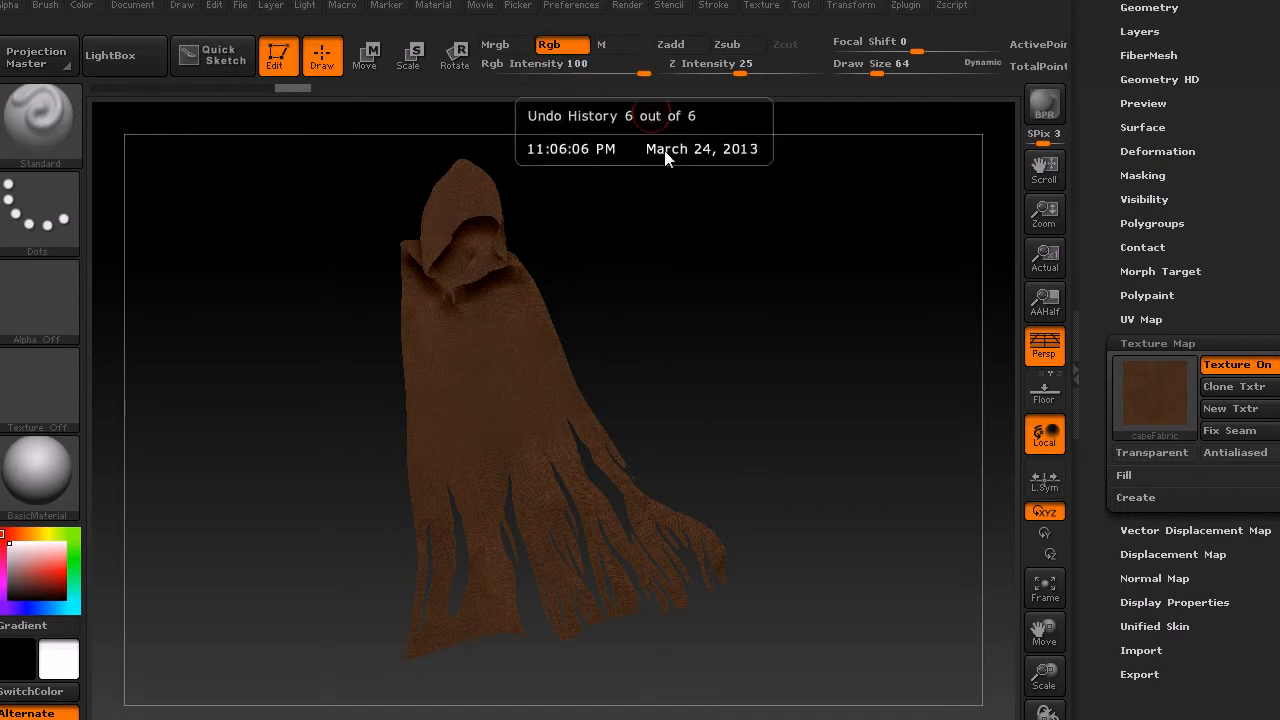
{"action": "left_click", "coordinate": [1152, 295]}
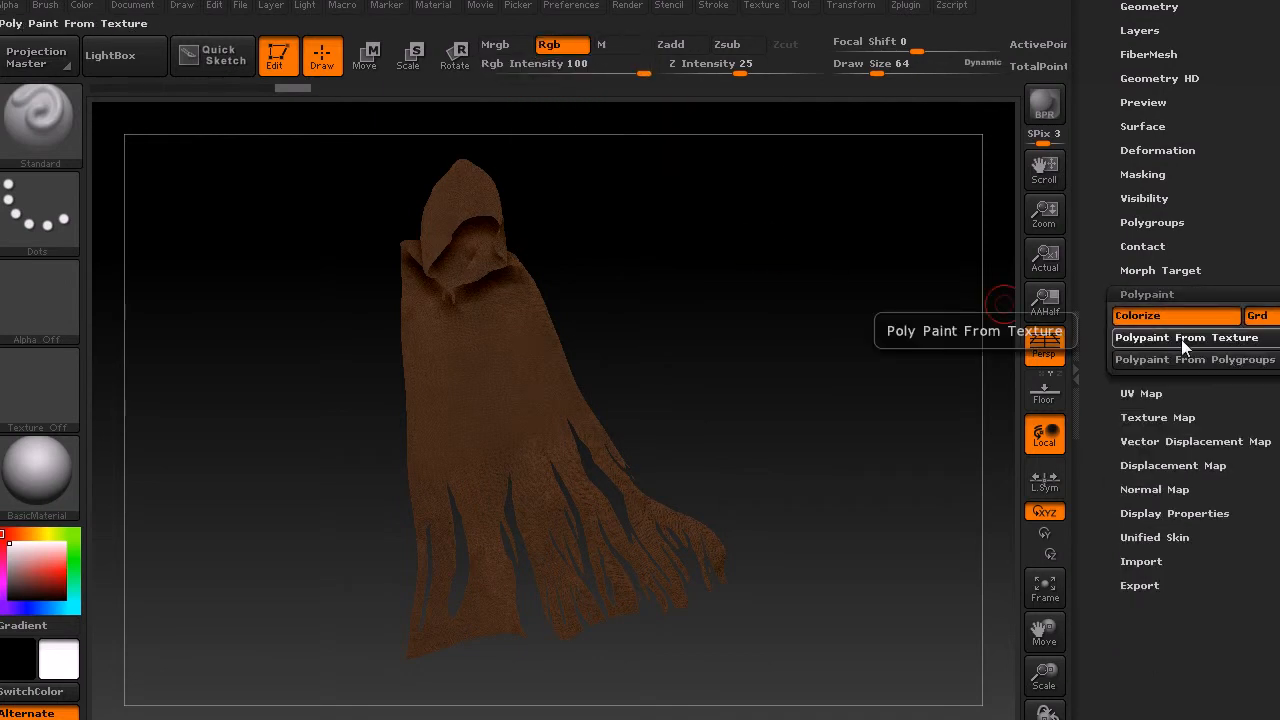
{"action": "left_click", "coordinate": [1181, 338]}
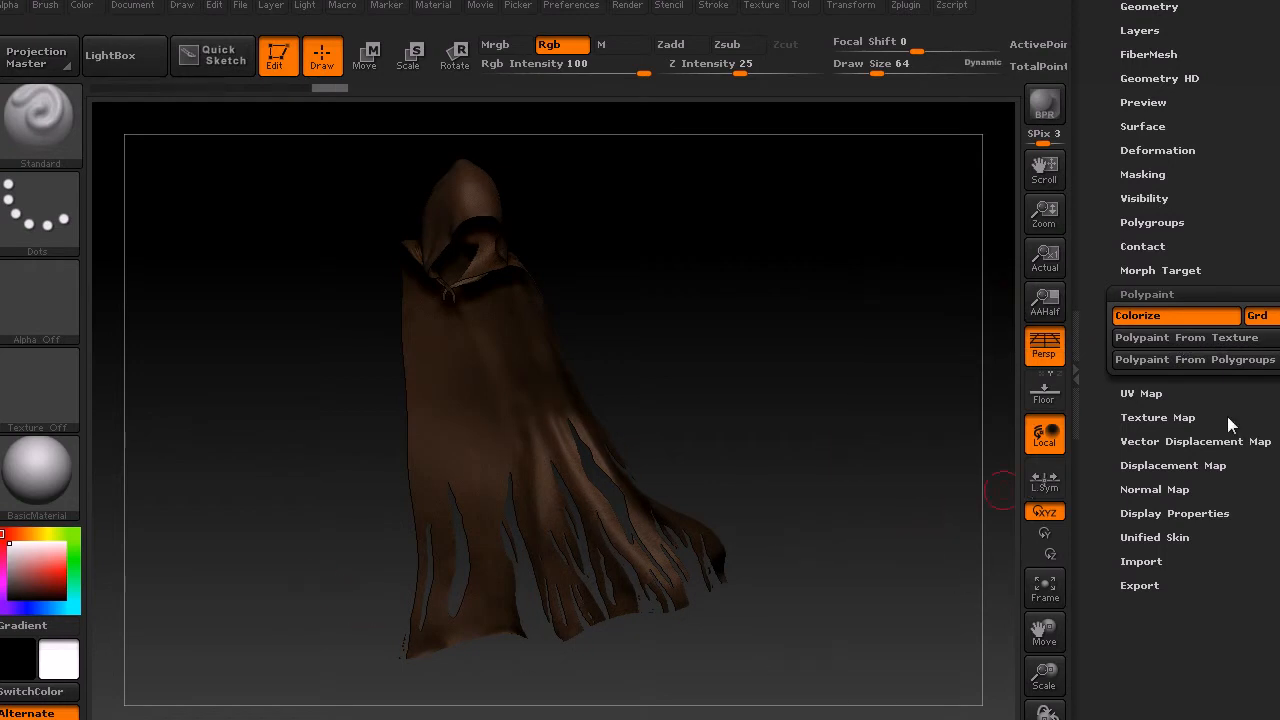
Step: Remove the capeFabric texture map from the cape by setting it to Texture Off
{"action": "left_click", "coordinate": [1152, 415]}
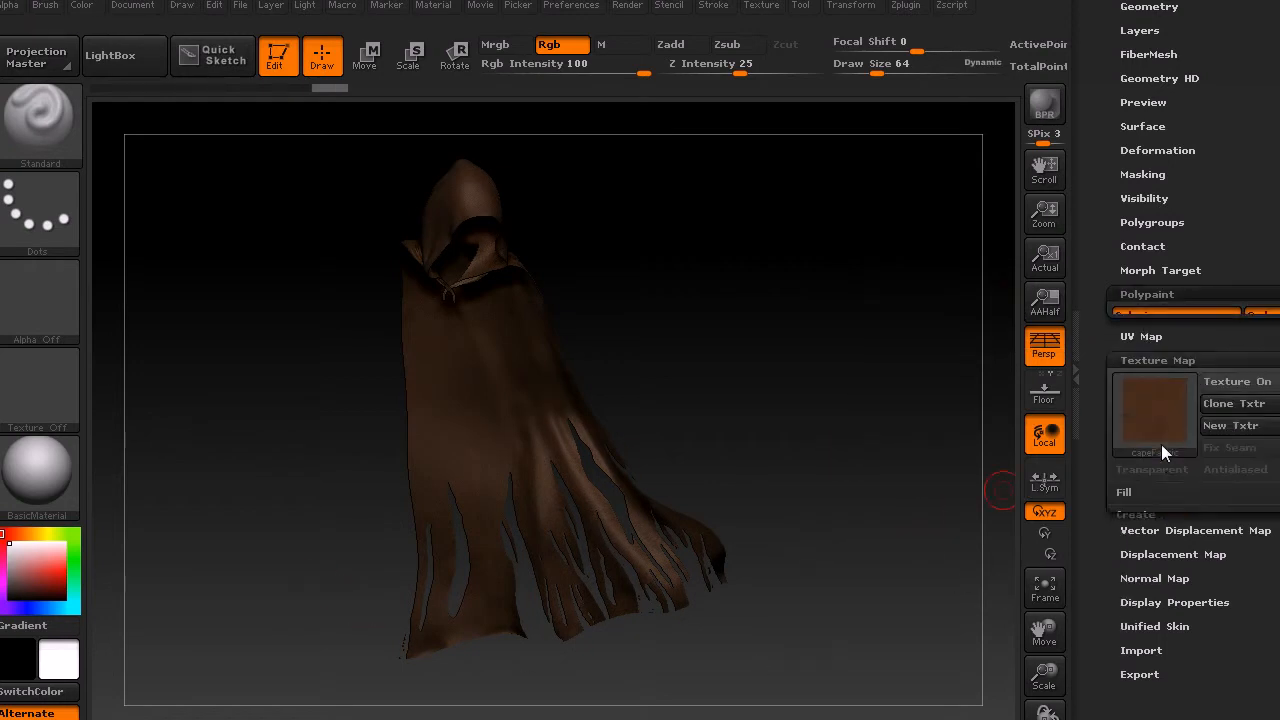
{"action": "left_click", "coordinate": [1168, 386]}
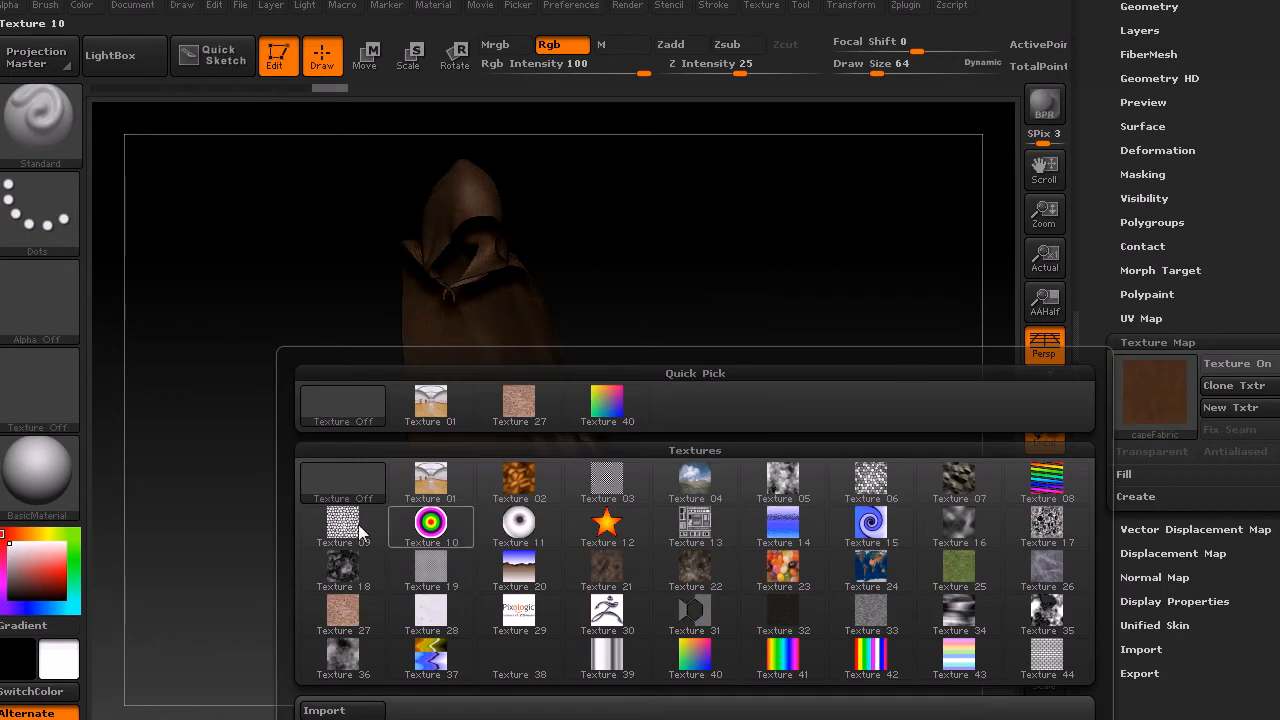
{"action": "left_click", "coordinate": [321, 401]}
{"action": "mouse_move", "coordinate": [815, 303]}
{"action": "left_mouse_down"}
{"action": "mouse_move", "coordinate": [837, 297]}
{"action": "mouse_move", "coordinate": [771, 283]}
{"action": "mouse_move", "coordinate": [820, 303]}
{"action": "mouse_move", "coordinate": [832, 290]}
{"action": "left_mouse_up"}
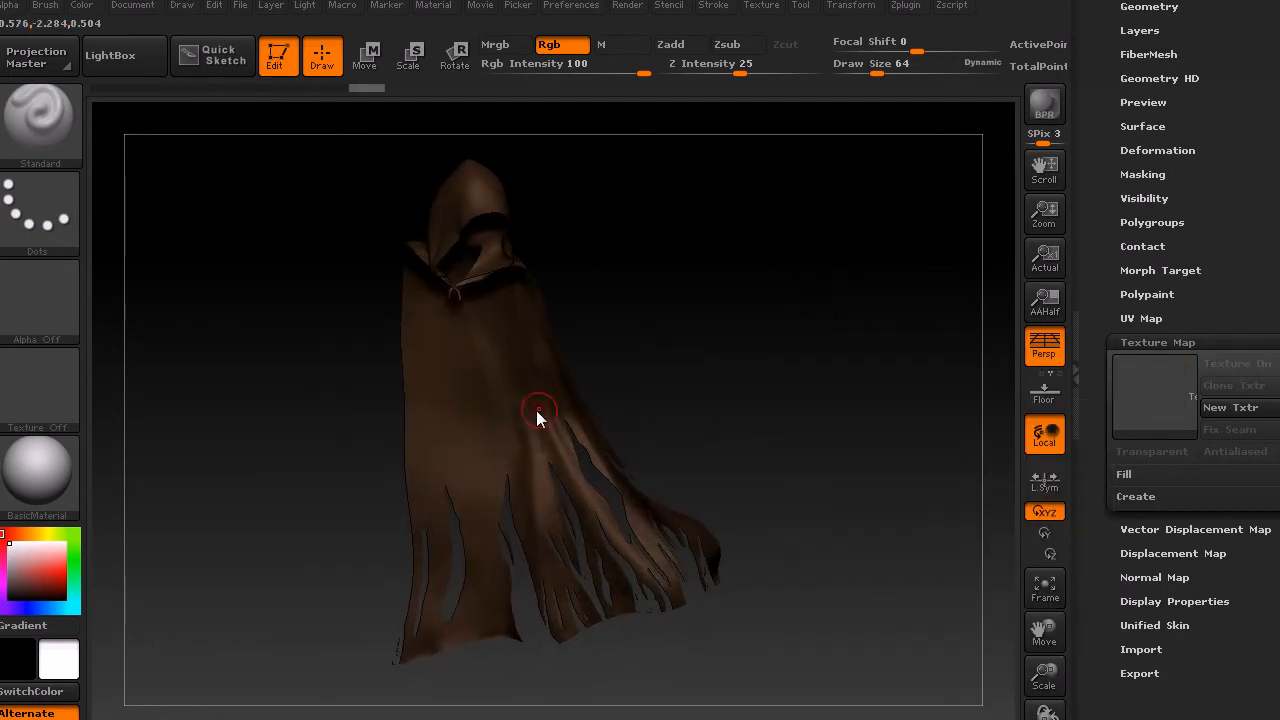
{"action": "left_click_drag", "start_coordinate": [751, 457], "coordinate": [757, 389]}
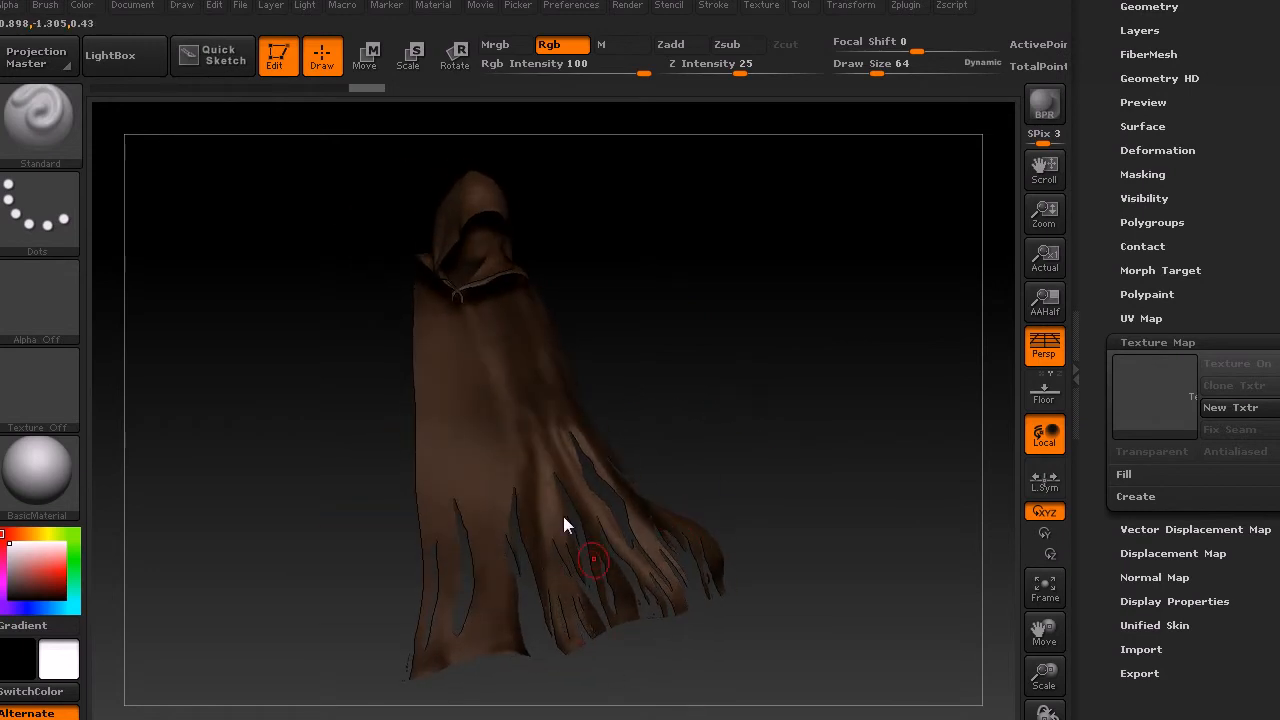
{"action": "left_click_drag", "start_coordinate": [831, 353], "coordinate": [553, 482]}
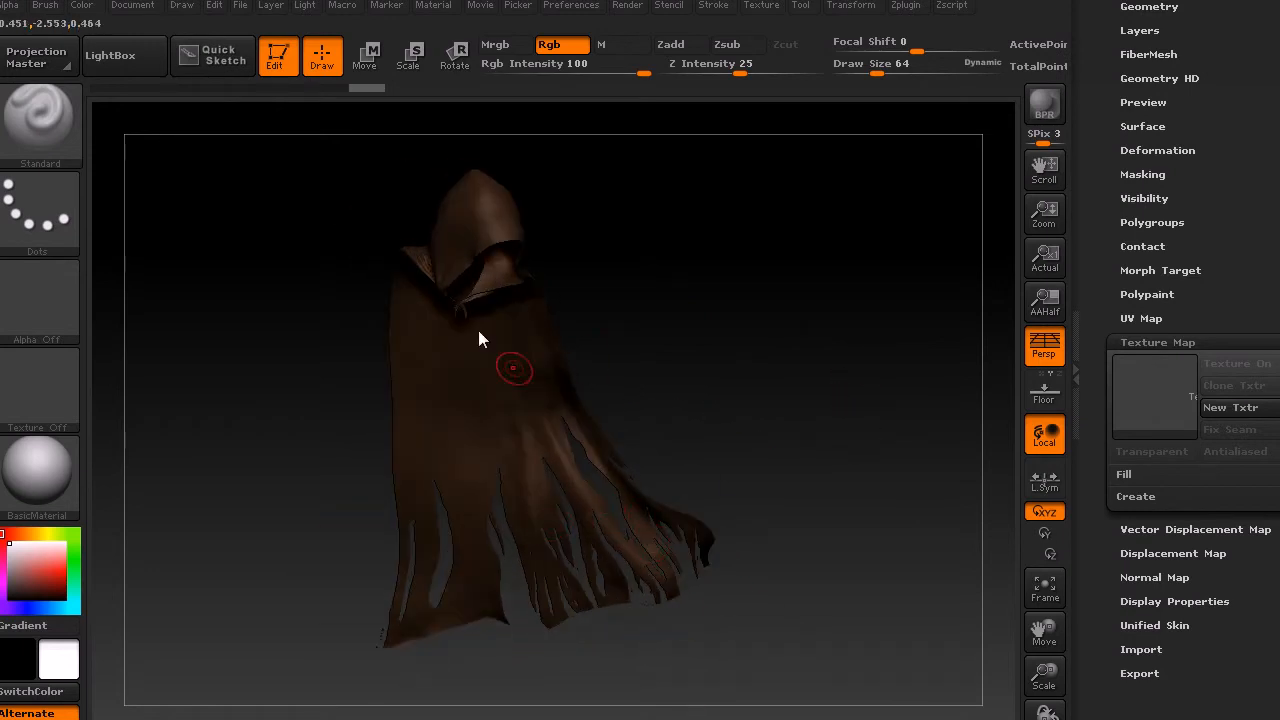
Step: Delete the capeAdjust subtool, the original cape that the extracted cloth replaces
{"action": "left_click_drag", "start_coordinate": [806, 380], "coordinate": [774, 449]}
{"action": "scroll", "coordinate": [1163, 163], "scroll_direction": "up", "scroll_amount": 5}
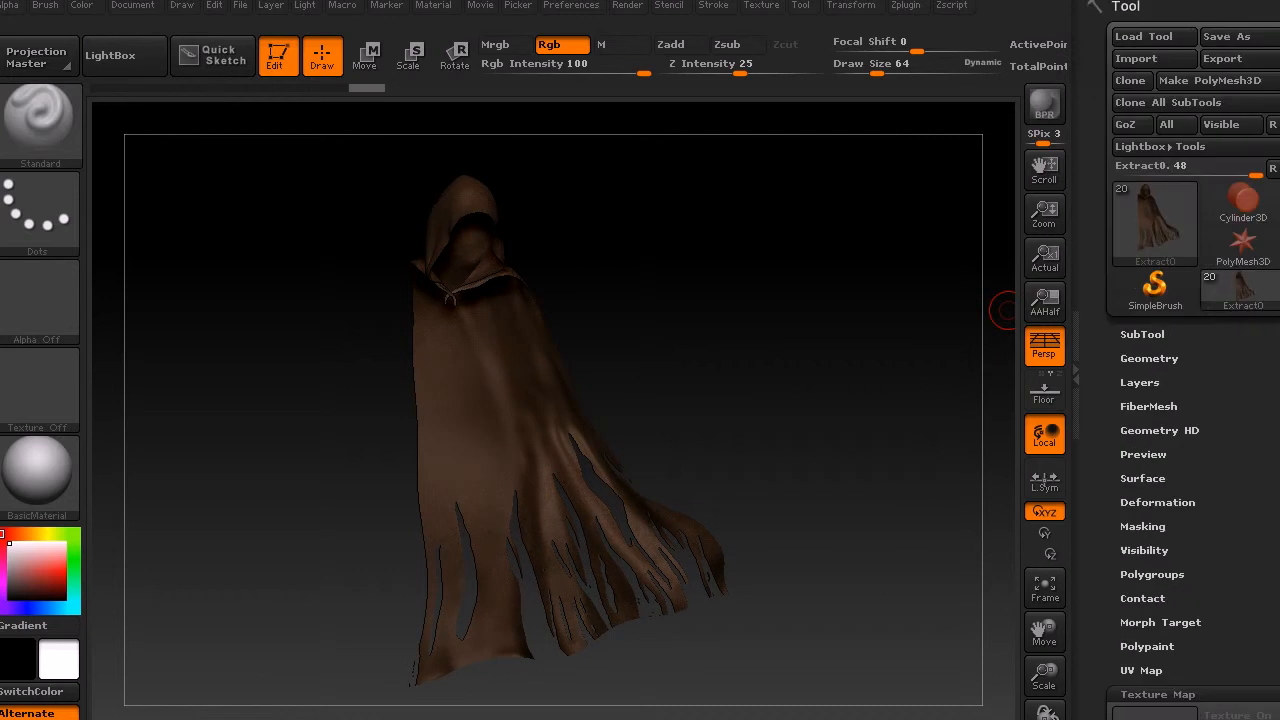
{"action": "left_click", "coordinate": [1148, 336]}
{"action": "scroll", "coordinate": [1206, 278], "scroll_direction": "down", "scroll_amount": 3}
{"action": "left_click", "coordinate": [1270, 212]}
{"action": "left_click", "coordinate": [1226, 180]}
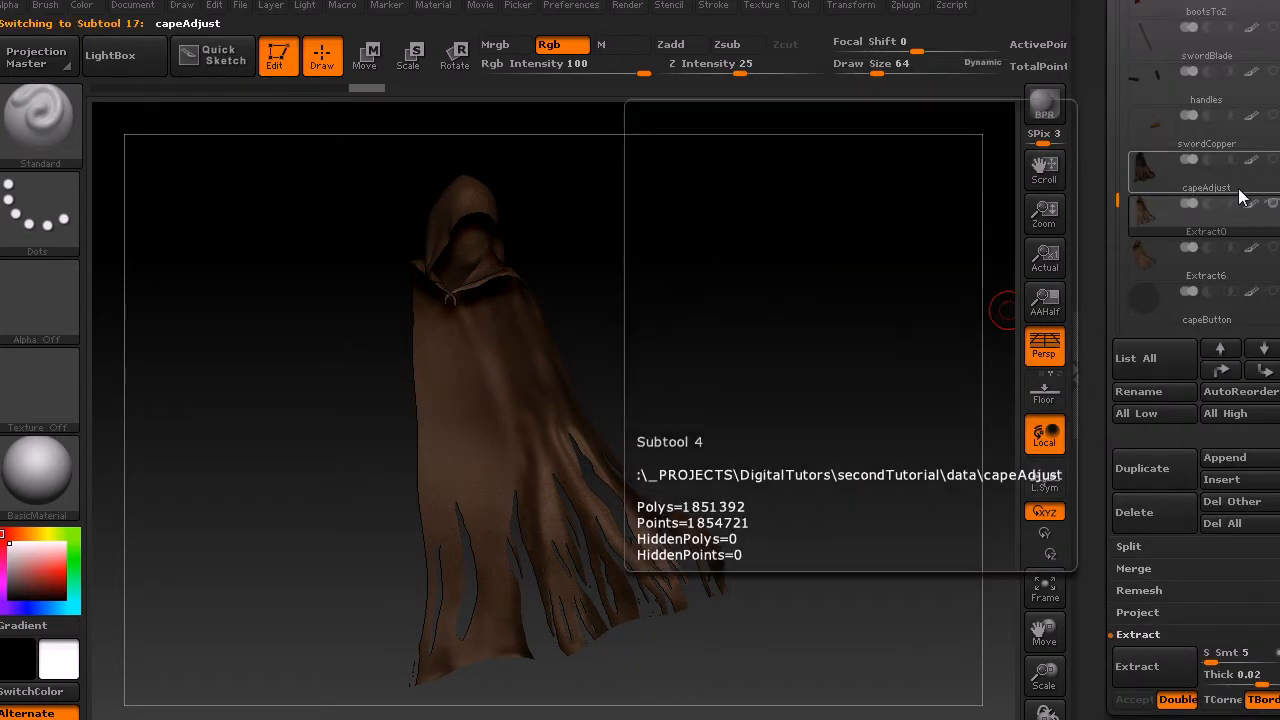
{"action": "left_click", "coordinate": [1168, 522]}
{"action": "left_click", "coordinate": [942, 565]}
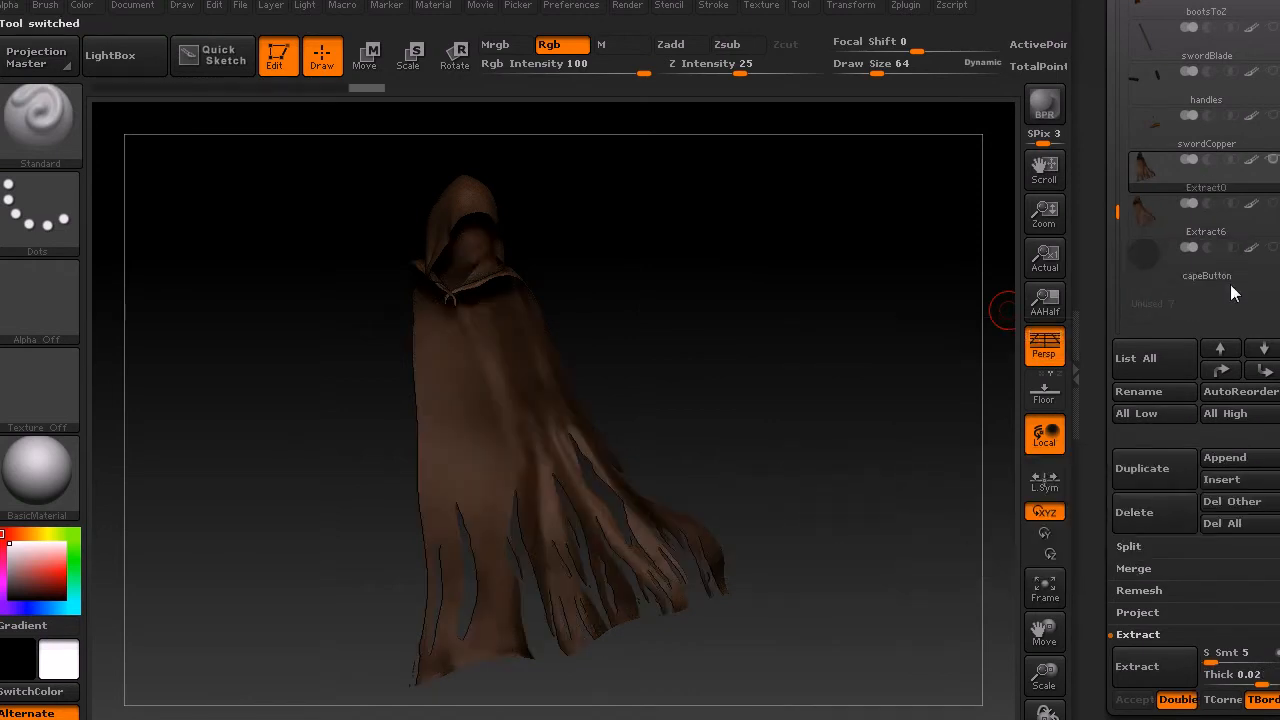
Step: Delete the Extract6 subtool and confirm its removal
{"action": "left_click", "coordinate": [1223, 232]}
{"action": "left_click", "coordinate": [1150, 515]}
{"action": "left_click", "coordinate": [940, 550]}
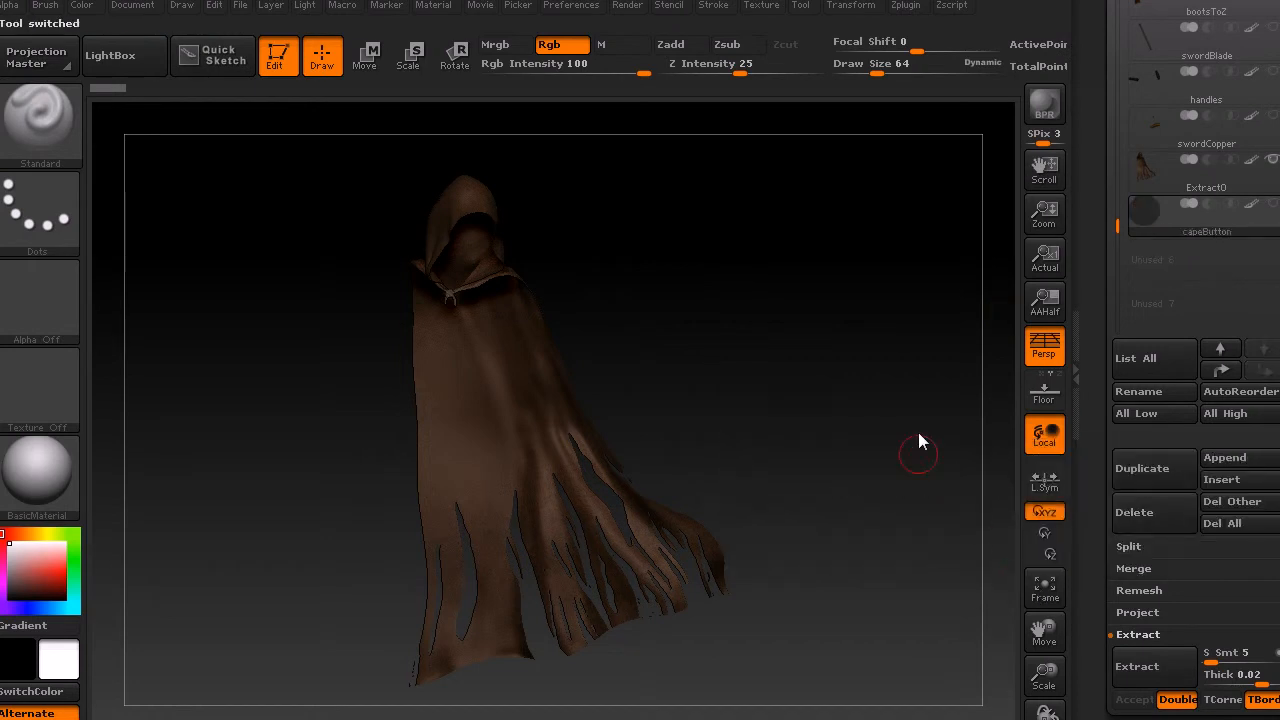
Step: Select the Extract0 cape, make all subtools visible again and inspect the legs, boots and cape of the full figure
{"action": "left_click", "coordinate": [1268, 170]}
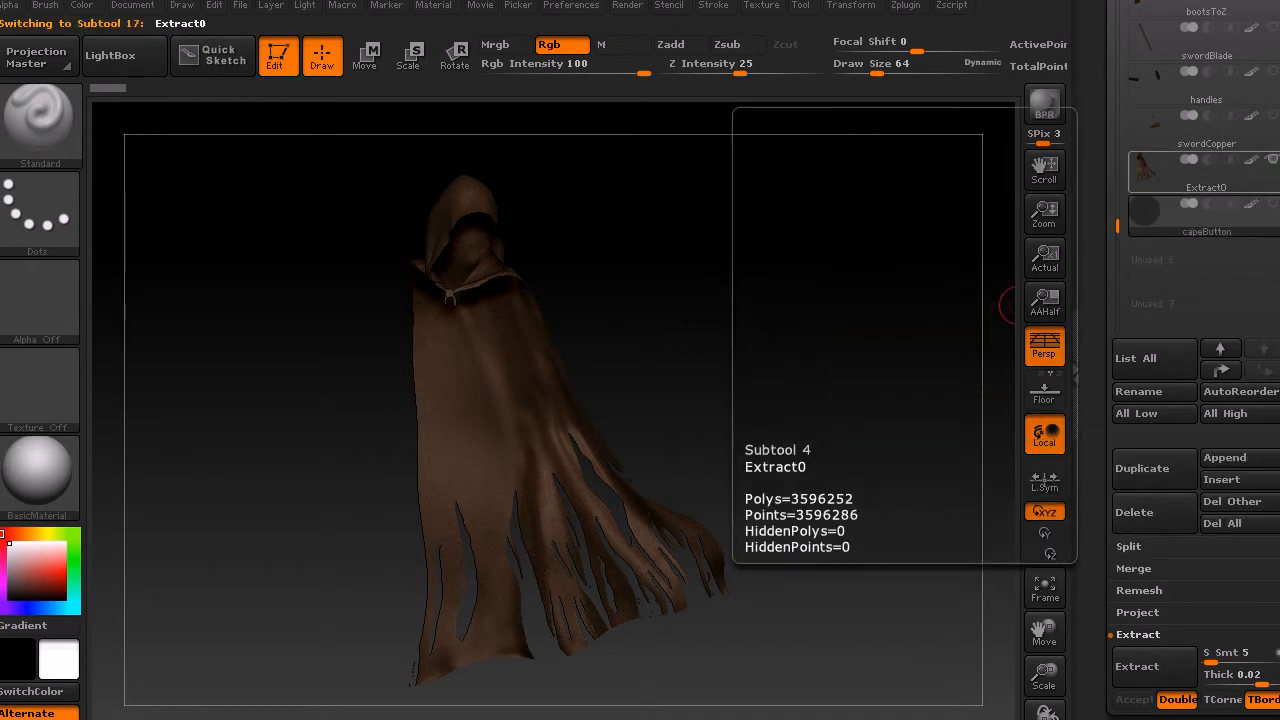
{"action": "left_click", "coordinate": [1271, 162]}
{"action": "left_click_drag", "start_coordinate": [790, 347], "coordinate": [791, 370]}
{"action": "left_click_drag", "start_coordinate": [800, 429], "coordinate": [849, 383]}
{"action": "left_click_drag", "start_coordinate": [859, 528], "coordinate": [948, 440], "text": "alt"}
{"action": "left_click_drag", "start_coordinate": [1058, 693], "coordinate": [1036, 699]}
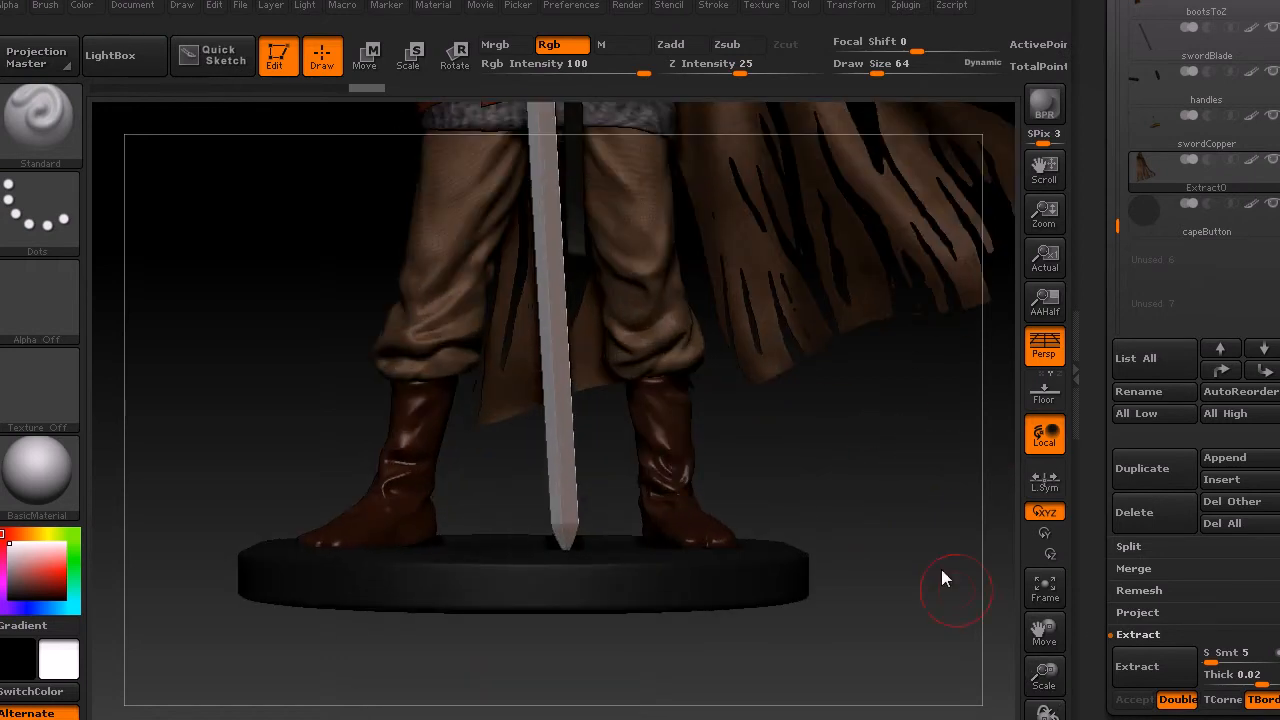
{"action": "left_click_drag", "start_coordinate": [914, 522], "coordinate": [871, 399], "text": "alt"}
Step: Select the bootsToZ subtool, isolate it by hiding all other subtools and frame one boot closely
{"action": "left_click_drag", "start_coordinate": [1270, 112], "coordinate": [1270, 465]}
{"action": "left_click", "coordinate": [1215, 364]}
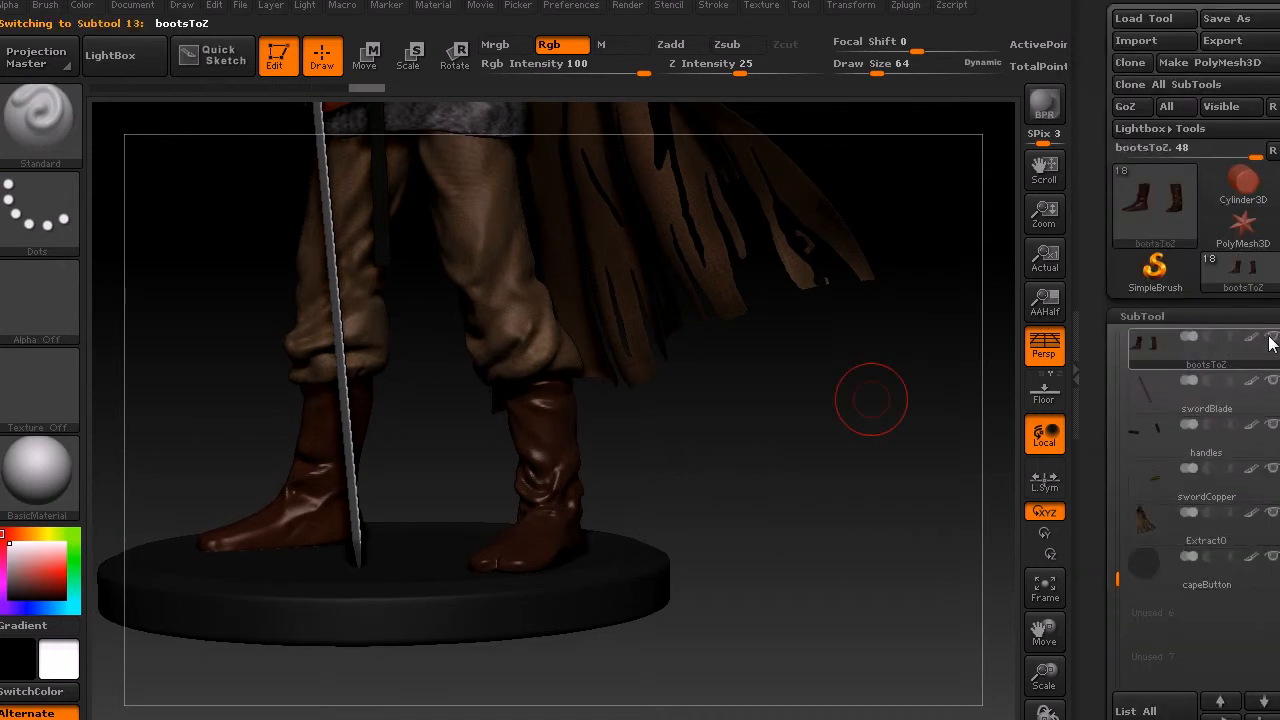
{"action": "left_click", "coordinate": [1272, 337], "text": "alt"}
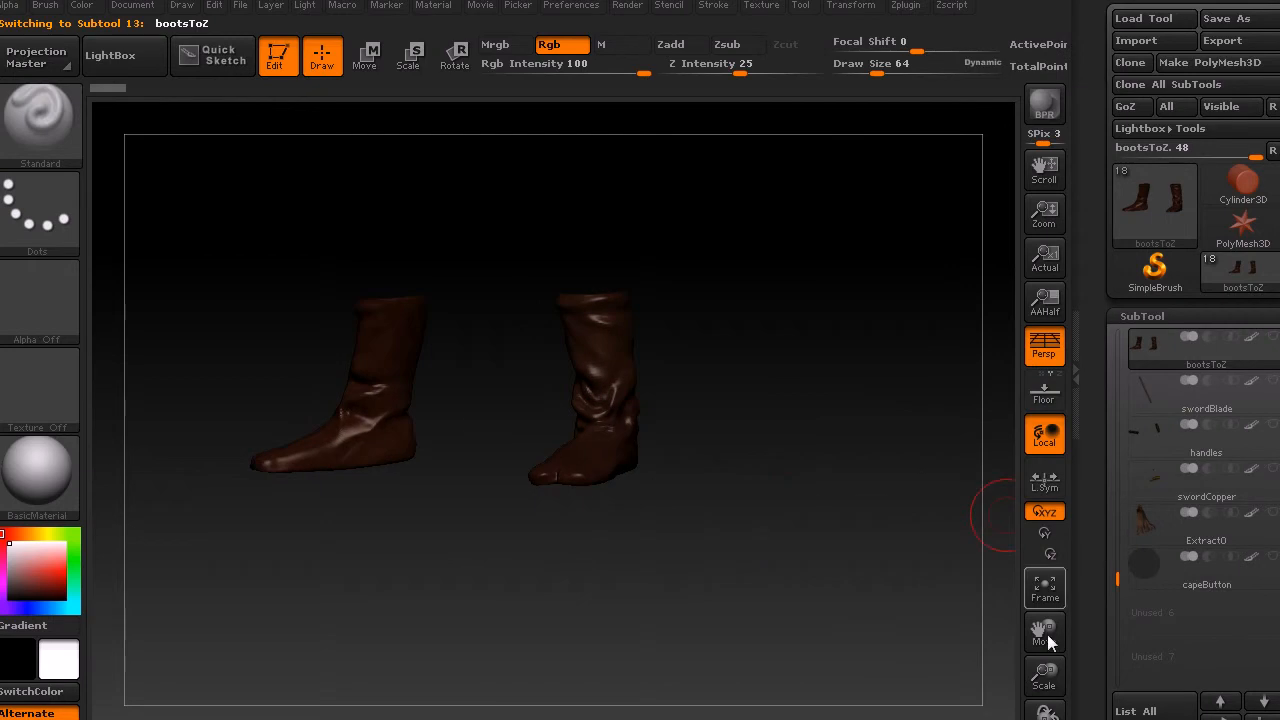
{"action": "mouse_move", "coordinate": [1056, 683]}
{"action": "left_mouse_down"}
{"action": "mouse_move", "coordinate": [932, 522]}
{"action": "mouse_move", "coordinate": [836, 351]}
{"action": "mouse_move", "coordinate": [782, 358]}
{"action": "mouse_move", "coordinate": [807, 366]}
{"action": "mouse_move", "coordinate": [661, 552]}
{"action": "left_mouse_up"}
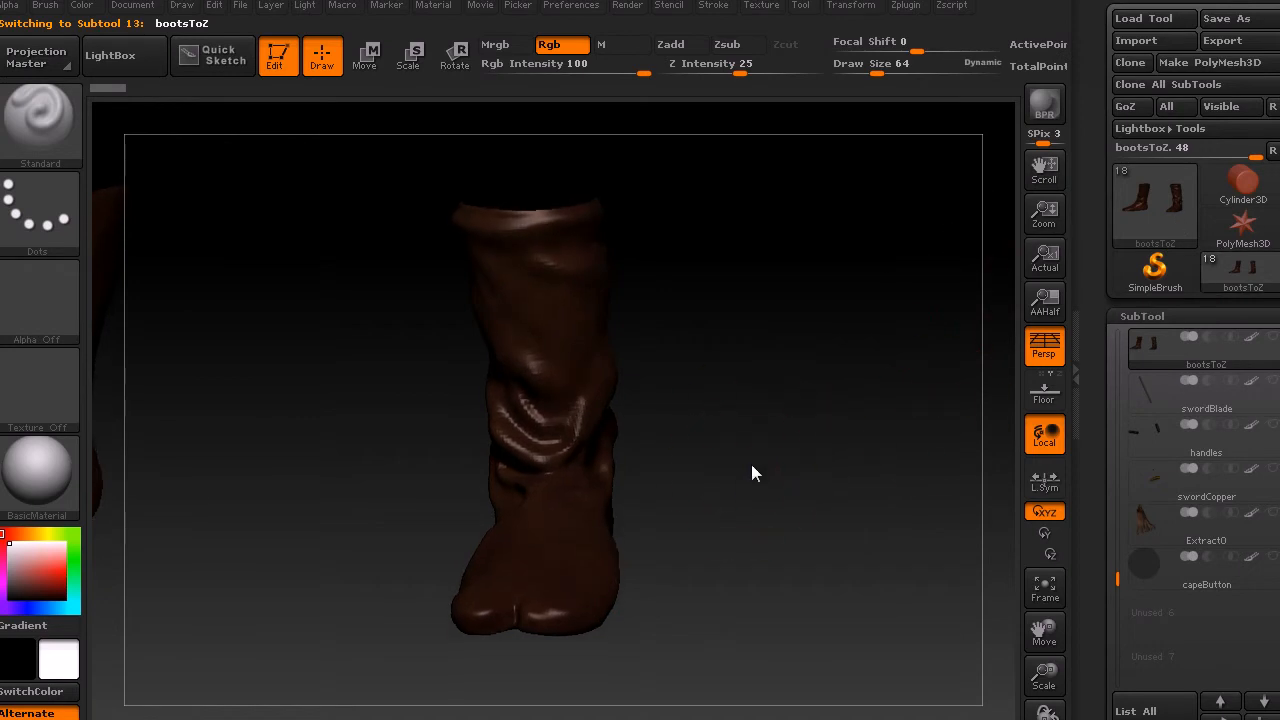
Step: Subdivide the bootsToZ mesh and check the boot's surface
{"action": "key", "text": "ctrl"}
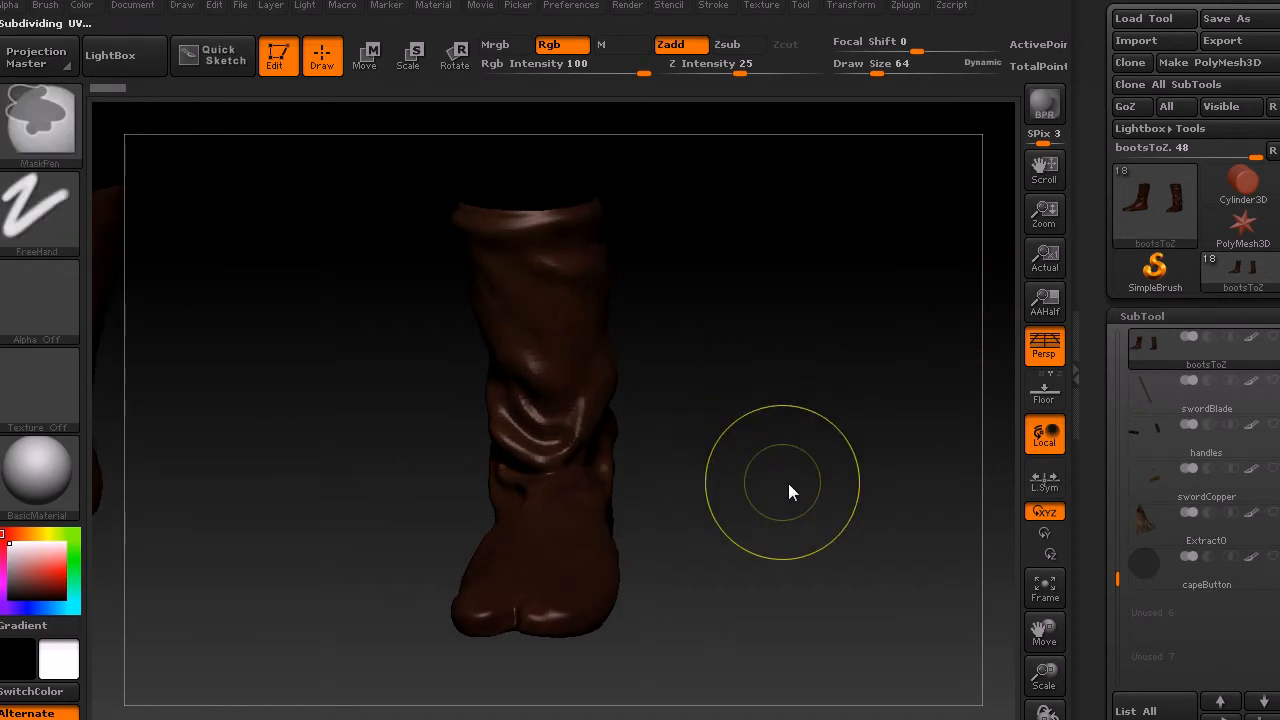
{"action": "mouse_move", "coordinate": [731, 477]}
{"action": "left_mouse_down"}
{"action": "mouse_move", "coordinate": [711, 506]}
{"action": "mouse_move", "coordinate": [774, 552]}
{"action": "left_mouse_up"}
{"action": "left_click_drag", "start_coordinate": [743, 510], "coordinate": [863, 437]}
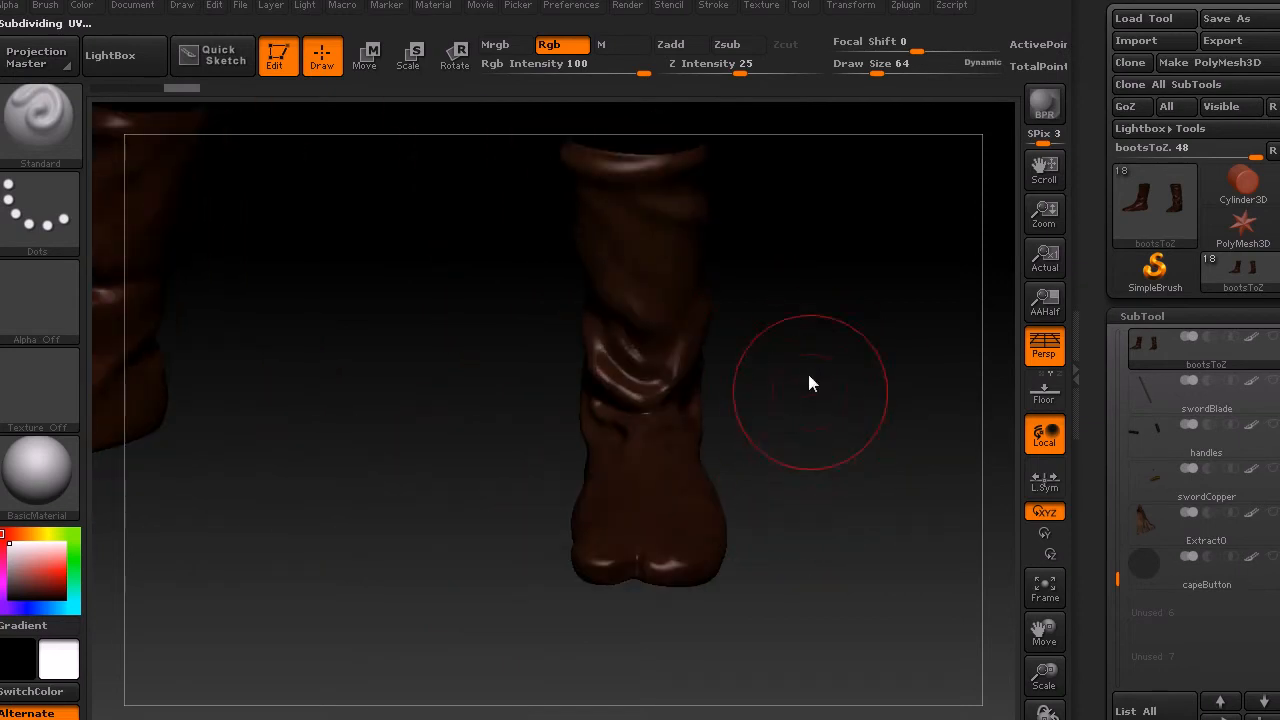
Step: Import SplatterShot0004_M.jpg from the sourceimages folder as a texture
{"action": "left_click_drag", "start_coordinate": [809, 422], "coordinate": [786, 312]}
{"action": "left_click", "coordinate": [762, 6]}
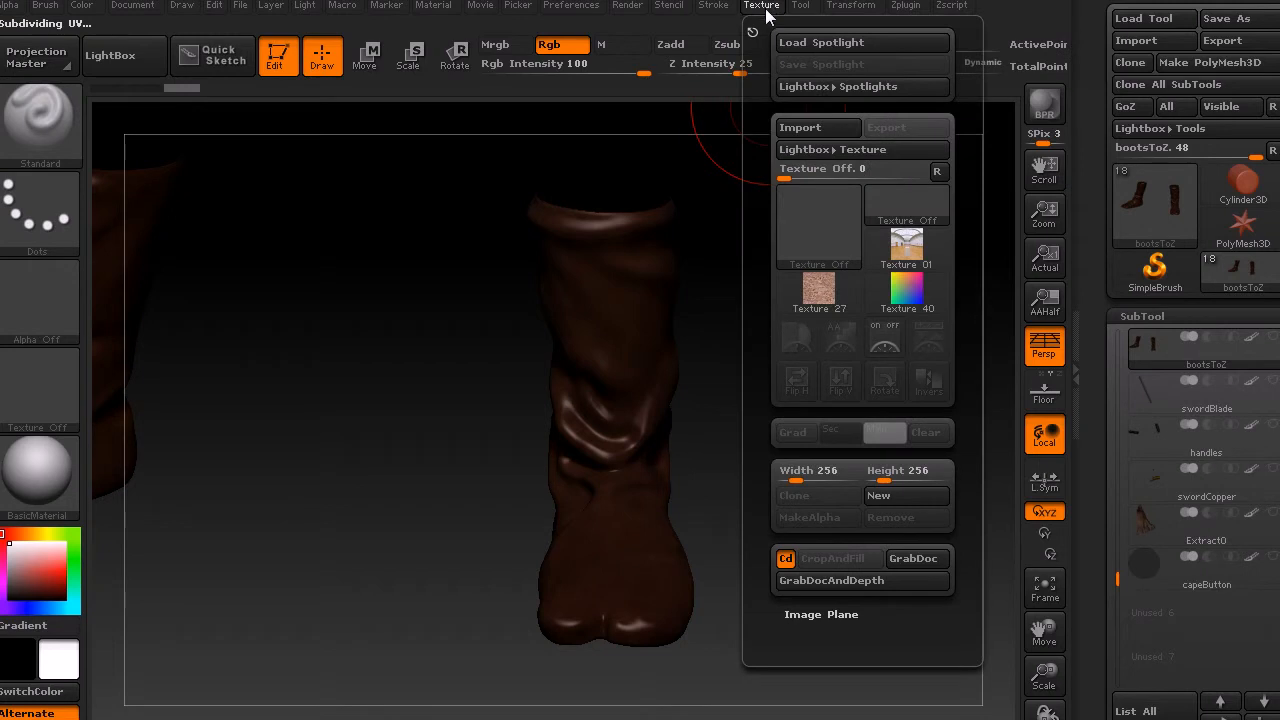
{"action": "left_click", "coordinate": [817, 129]}
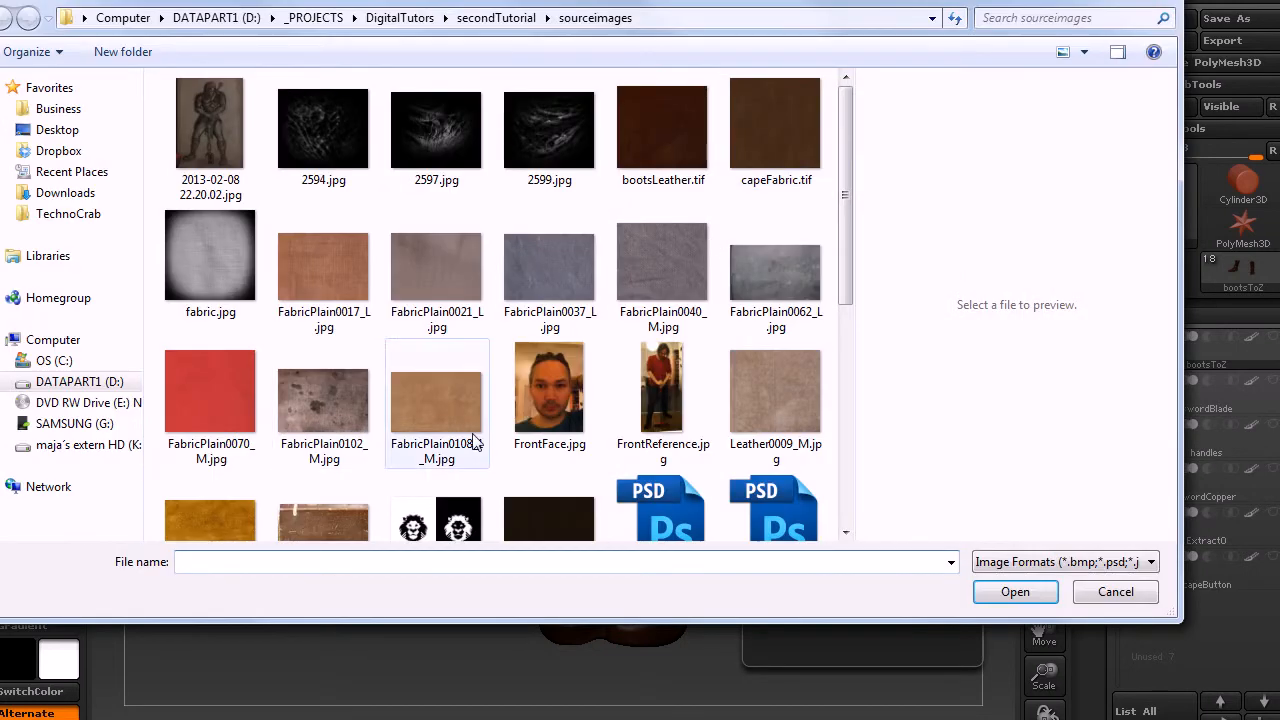
{"action": "left_click_drag", "start_coordinate": [844, 196], "coordinate": [849, 431]}
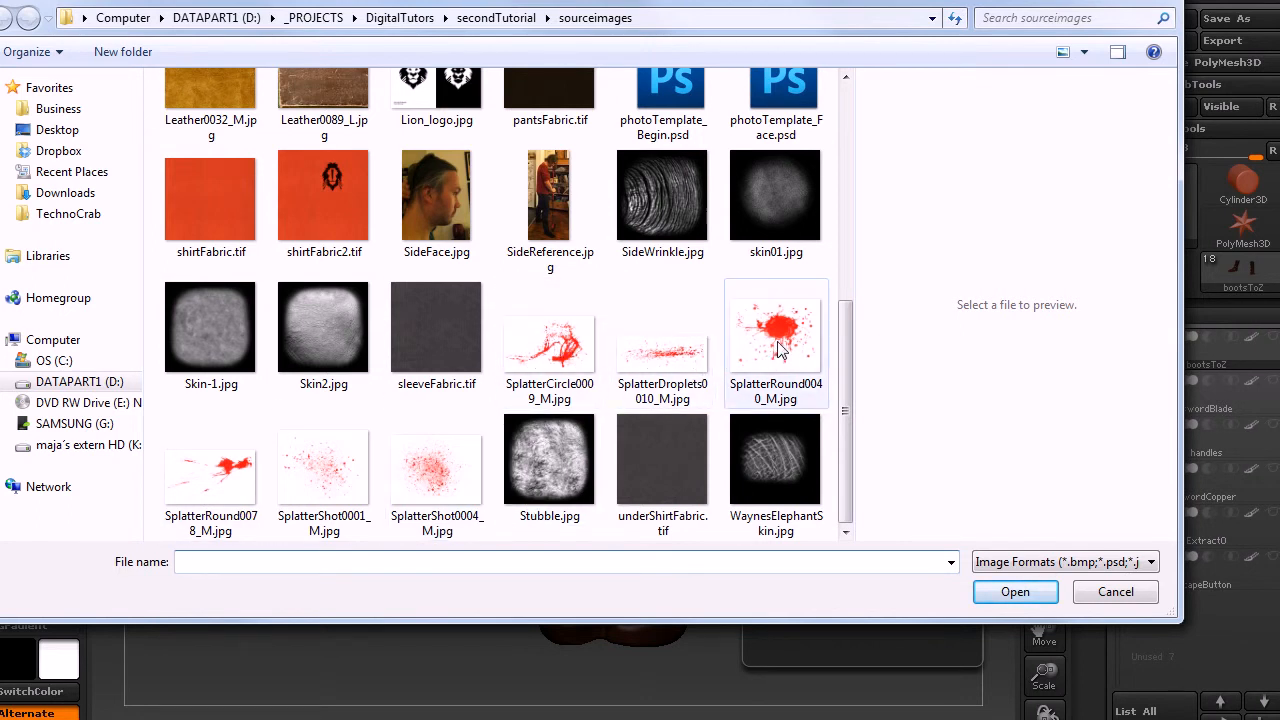
{"action": "left_click", "coordinate": [437, 485]}
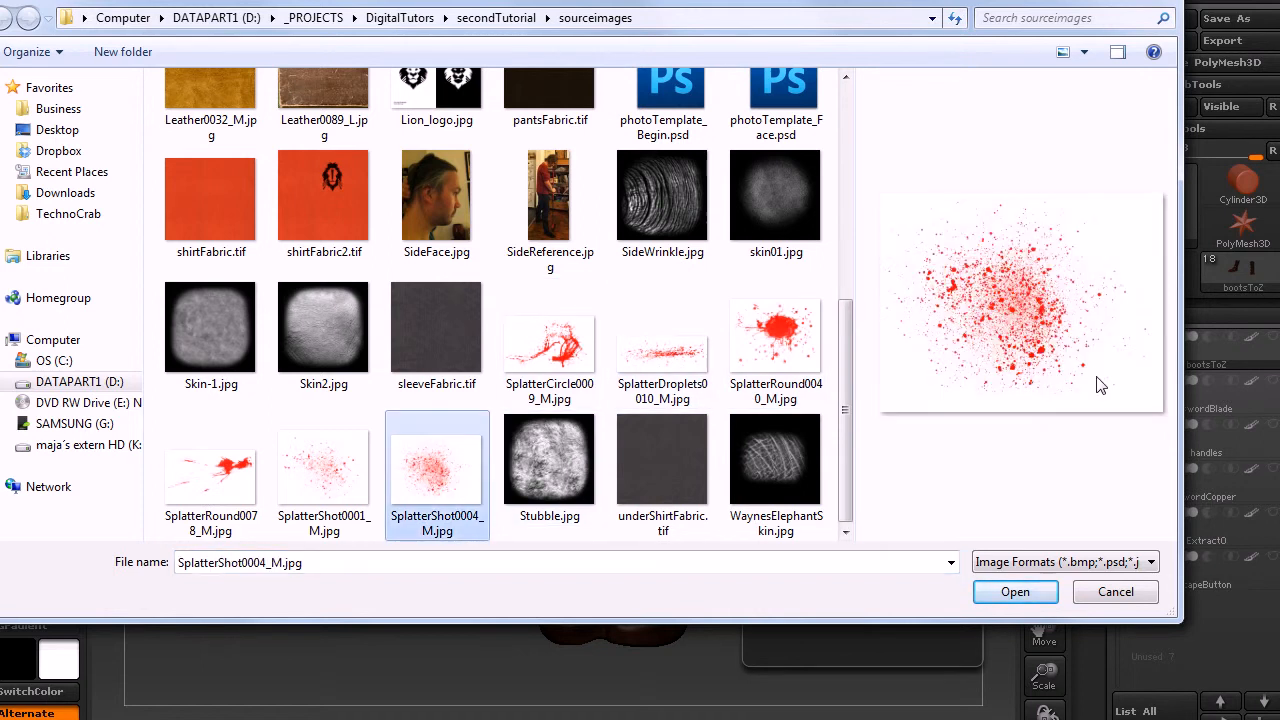
{"action": "left_click", "coordinate": [1015, 591]}
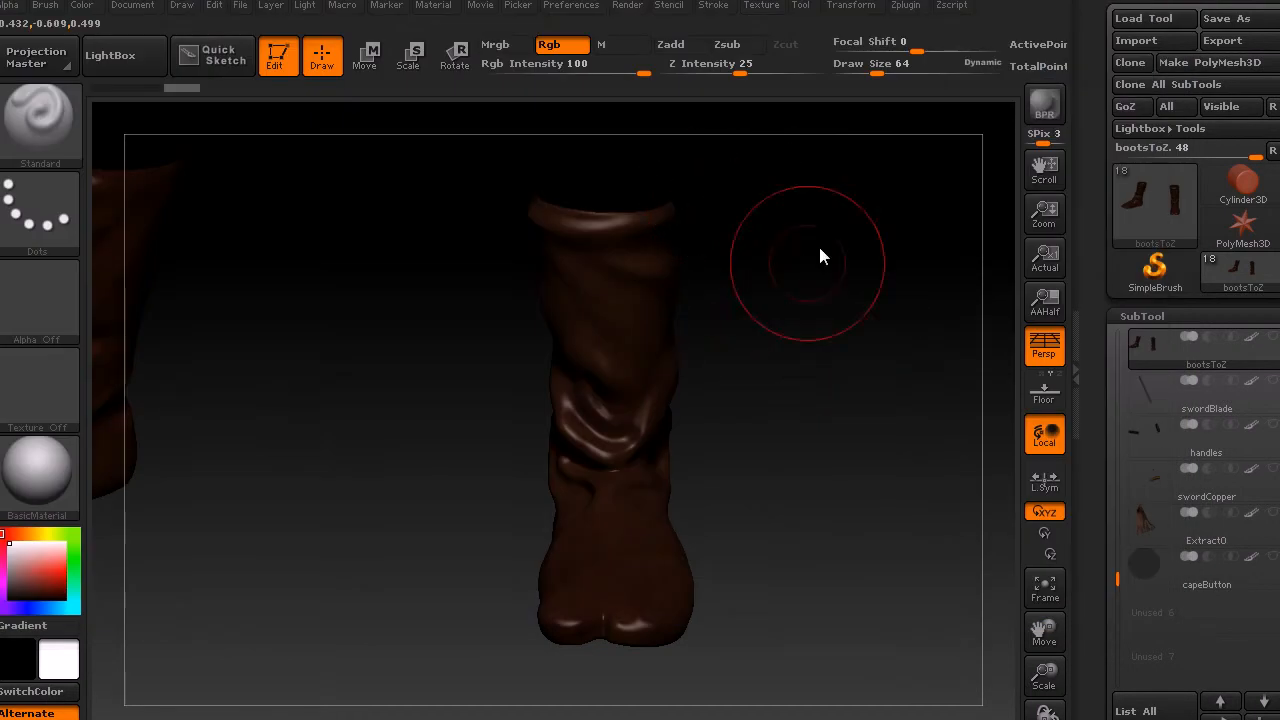
Step: Choose the SplatterShot0004_M texture and make an alpha from it
{"action": "left_click", "coordinate": [766, 8]}
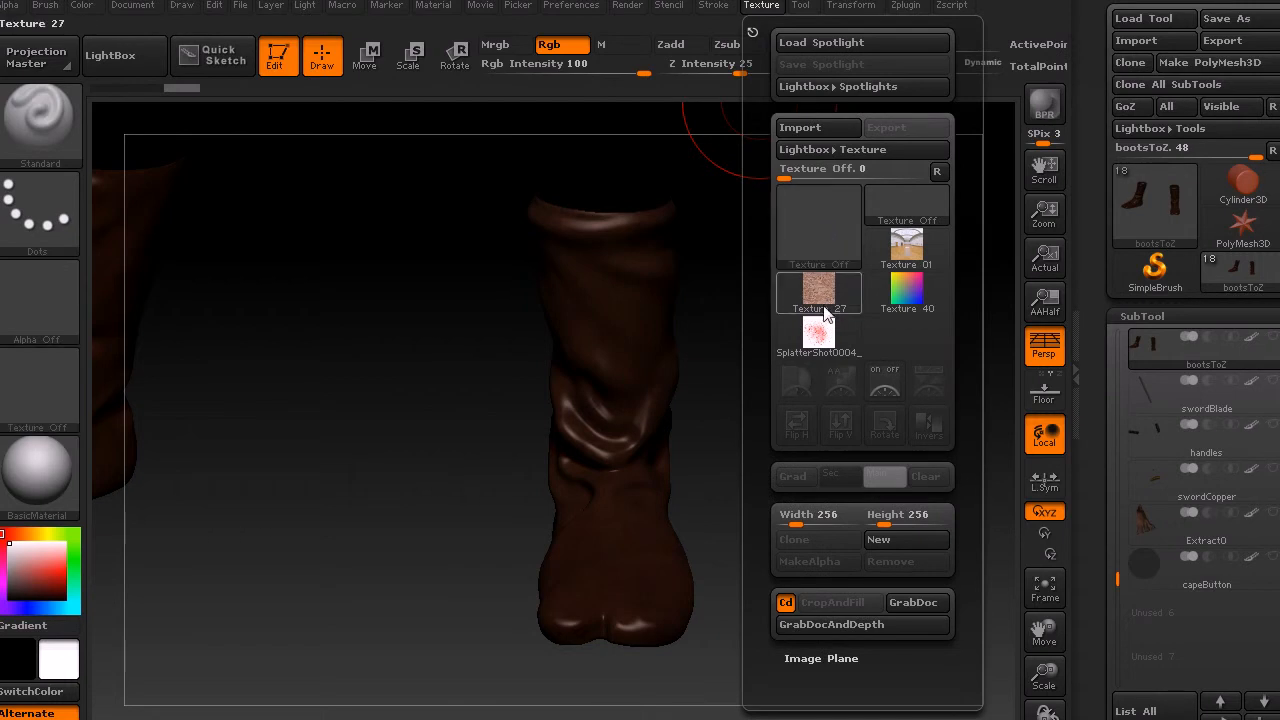
{"action": "left_click", "coordinate": [822, 342]}
{"action": "mouse_move", "coordinate": [815, 234]}
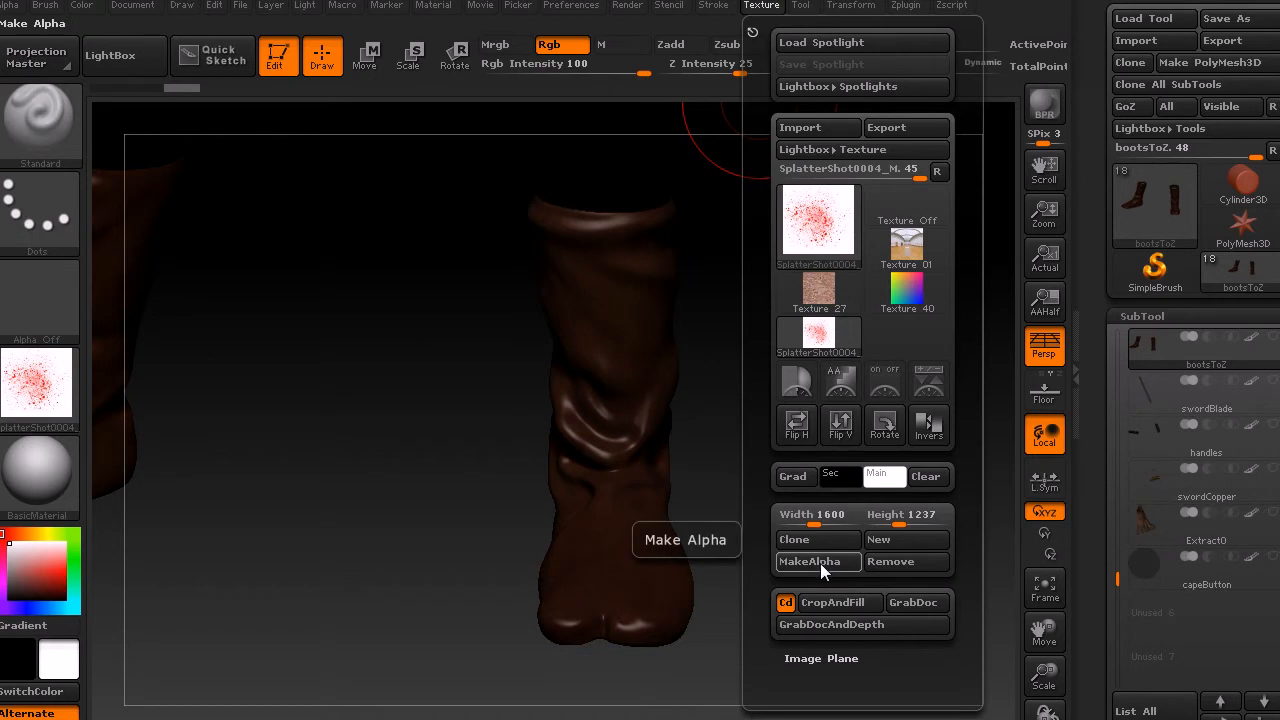
{"action": "left_click", "coordinate": [819, 562]}
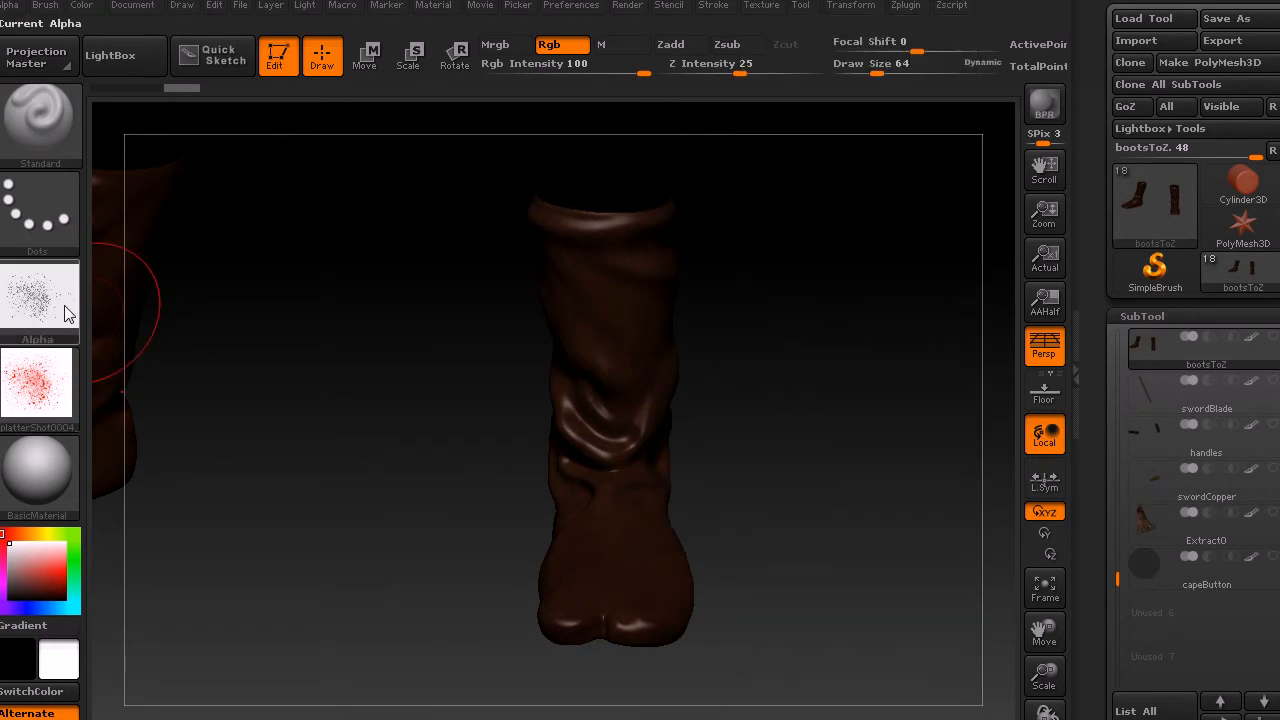
Step: Maximize the tonal range of the SplatterShot0004_M alpha and invert it
{"action": "left_click", "coordinate": [10, 6]}
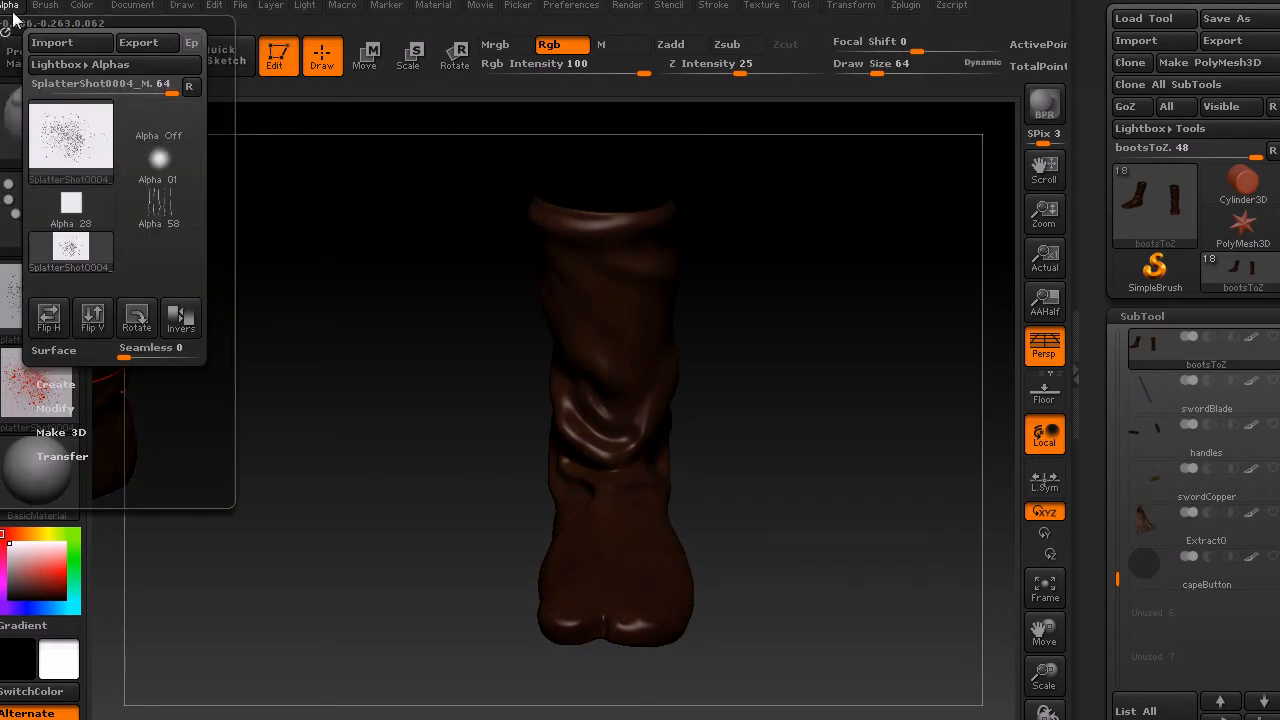
{"action": "left_click", "coordinate": [66, 410]}
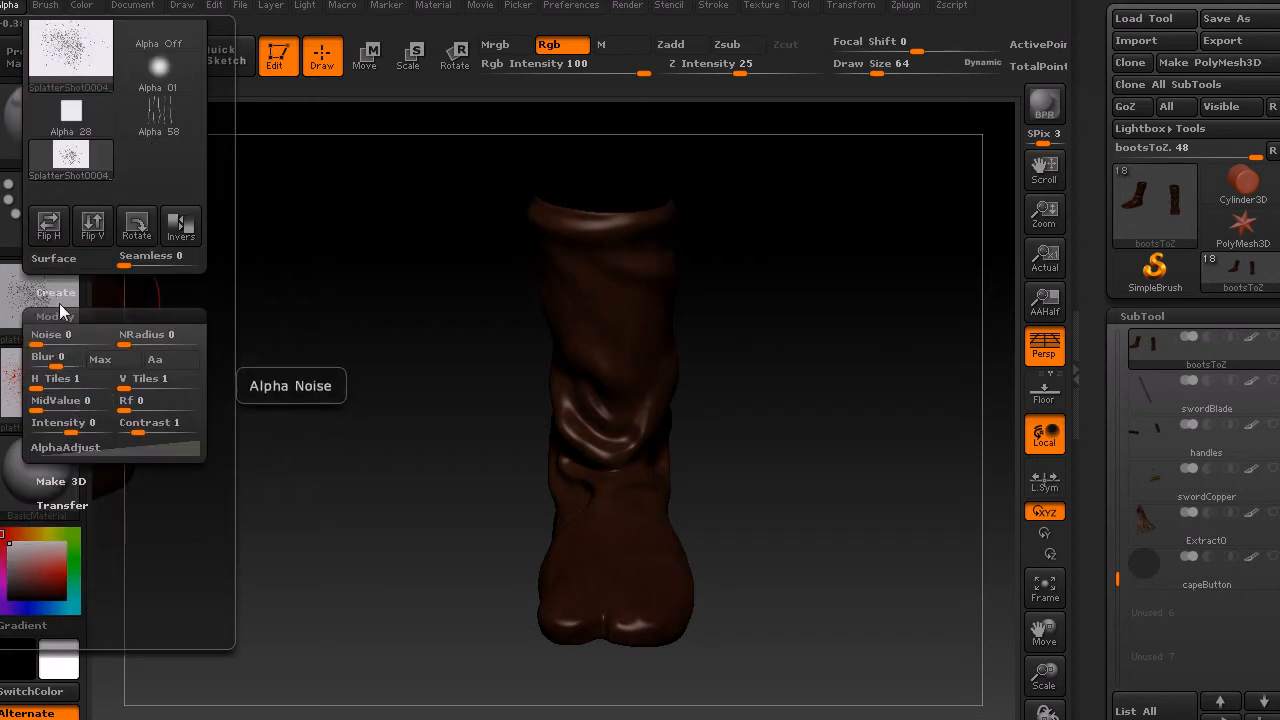
{"action": "left_click", "coordinate": [120, 364]}
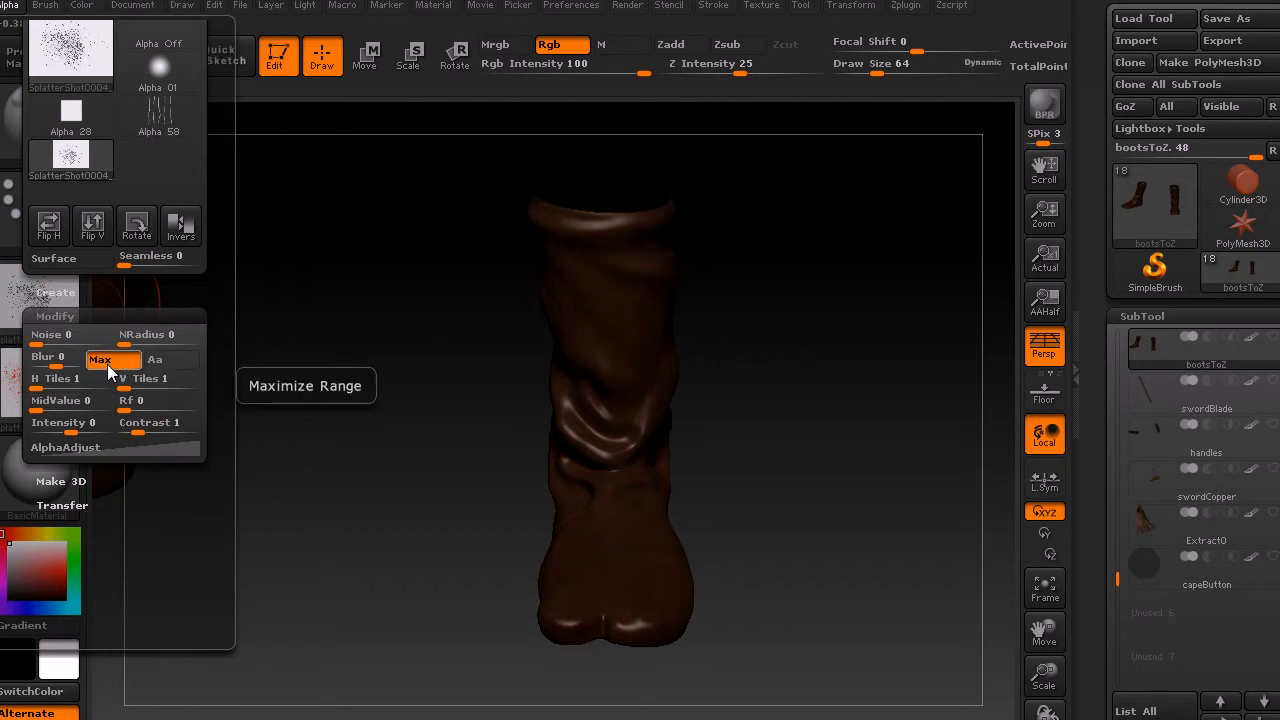
{"action": "left_click", "coordinate": [180, 228]}
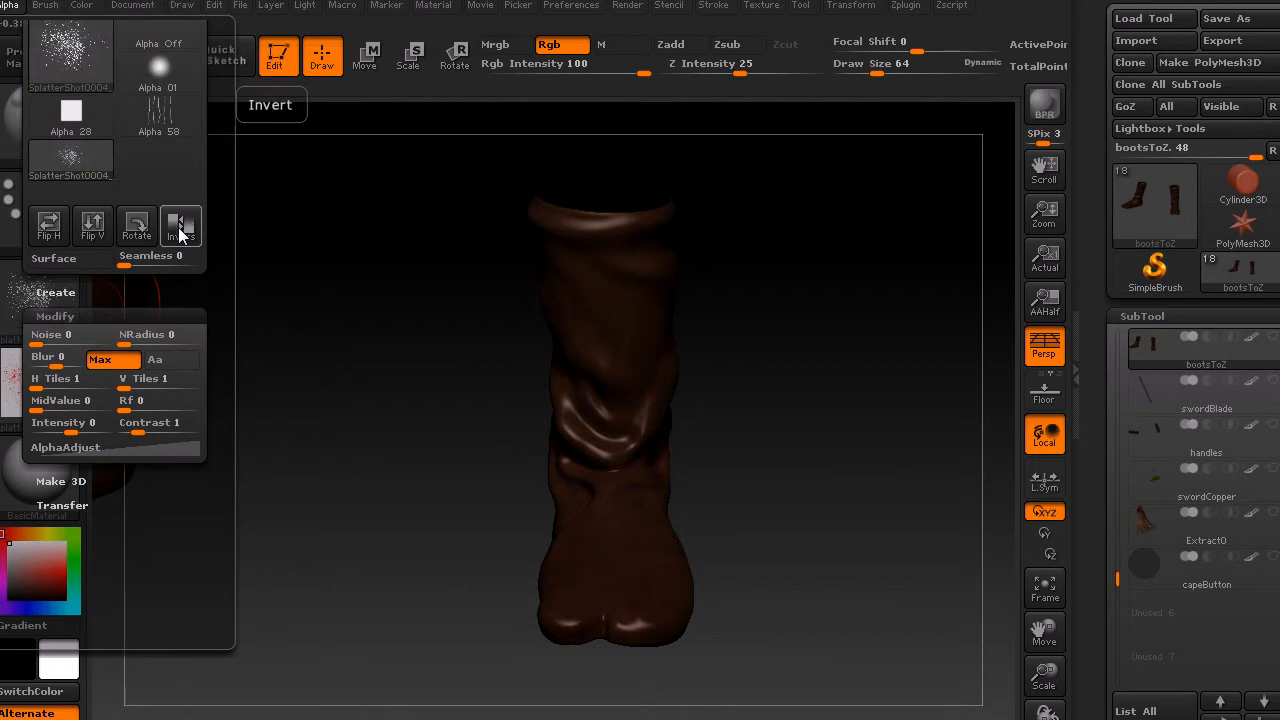
Step: Set the brush texture to Texture Off and the Standard brush's stroke to DragRect
{"action": "left_click", "coordinate": [34, 394]}
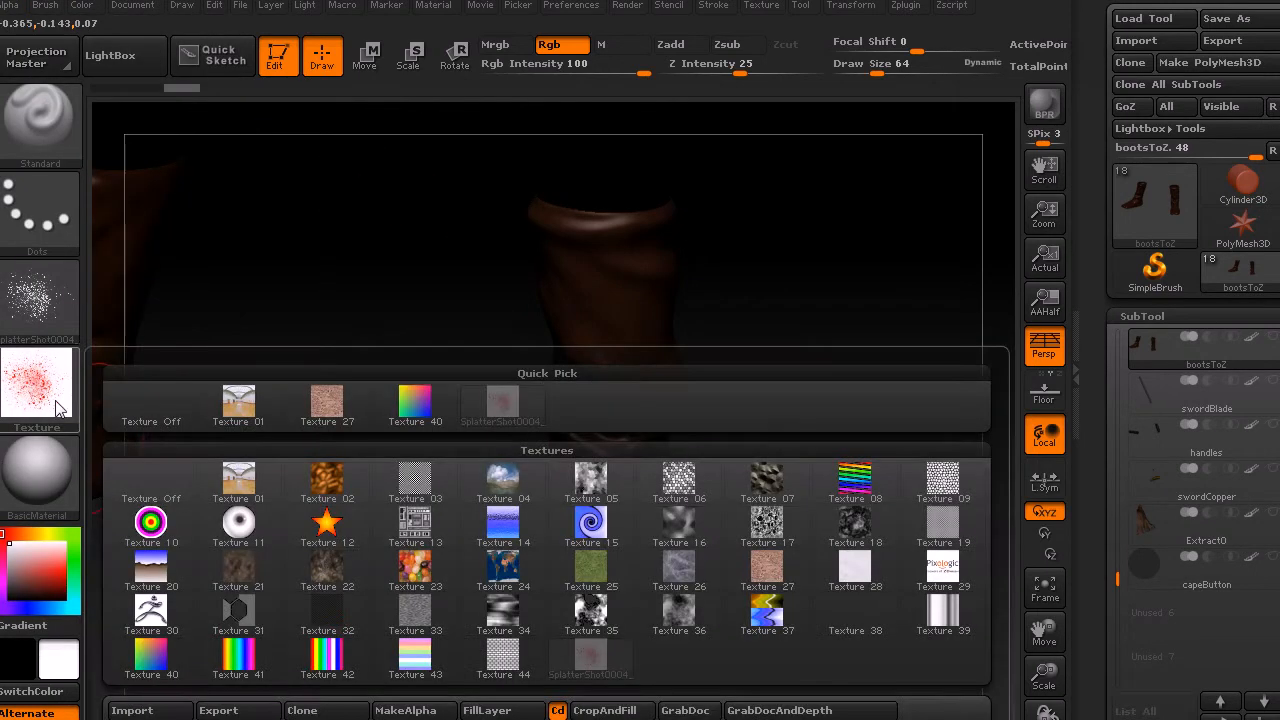
{"action": "left_click", "coordinate": [135, 375]}
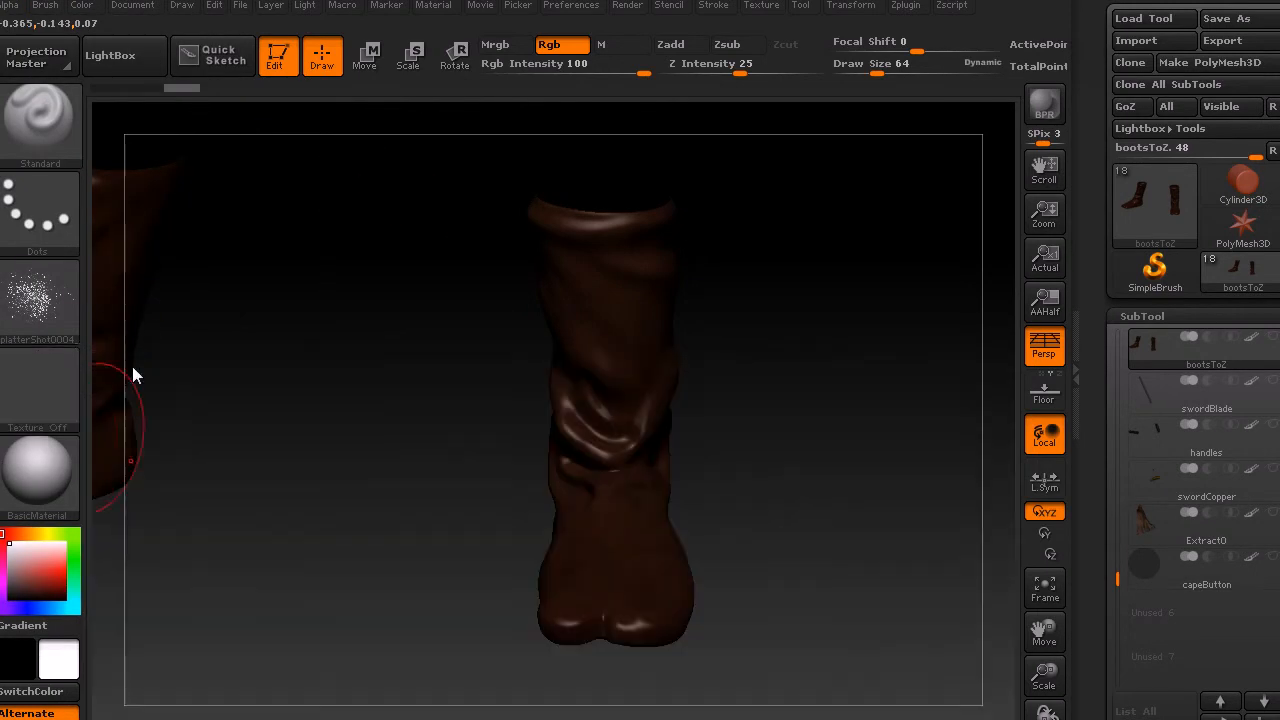
{"action": "left_click", "coordinate": [42, 236]}
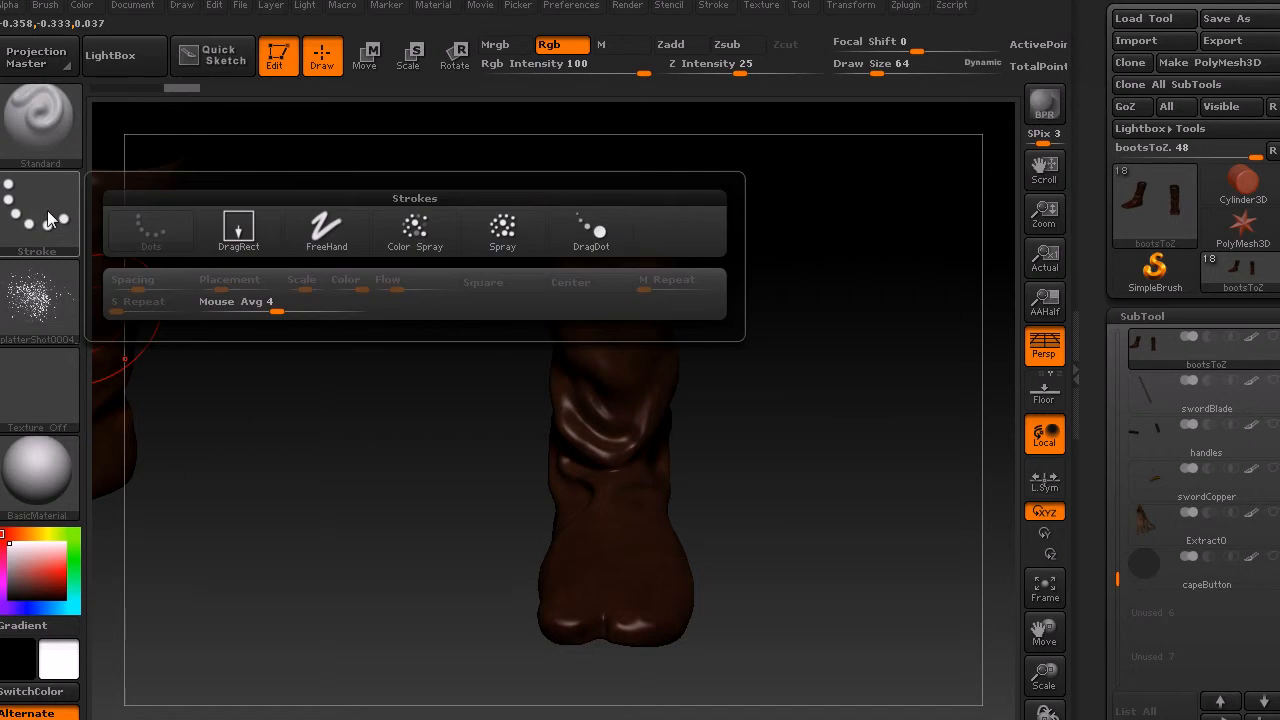
{"action": "left_click", "coordinate": [247, 236]}
Step: Try a splatter stamp on the foot of the boot and undo it
{"action": "left_click_drag", "start_coordinate": [407, 513], "coordinate": [354, 542]}
{"action": "left_click_drag", "start_coordinate": [739, 574], "coordinate": [762, 492], "text": "alt"}
{"action": "left_click_drag", "start_coordinate": [527, 515], "coordinate": [648, 648]}
{"action": "key", "text": "ctrl+z"}
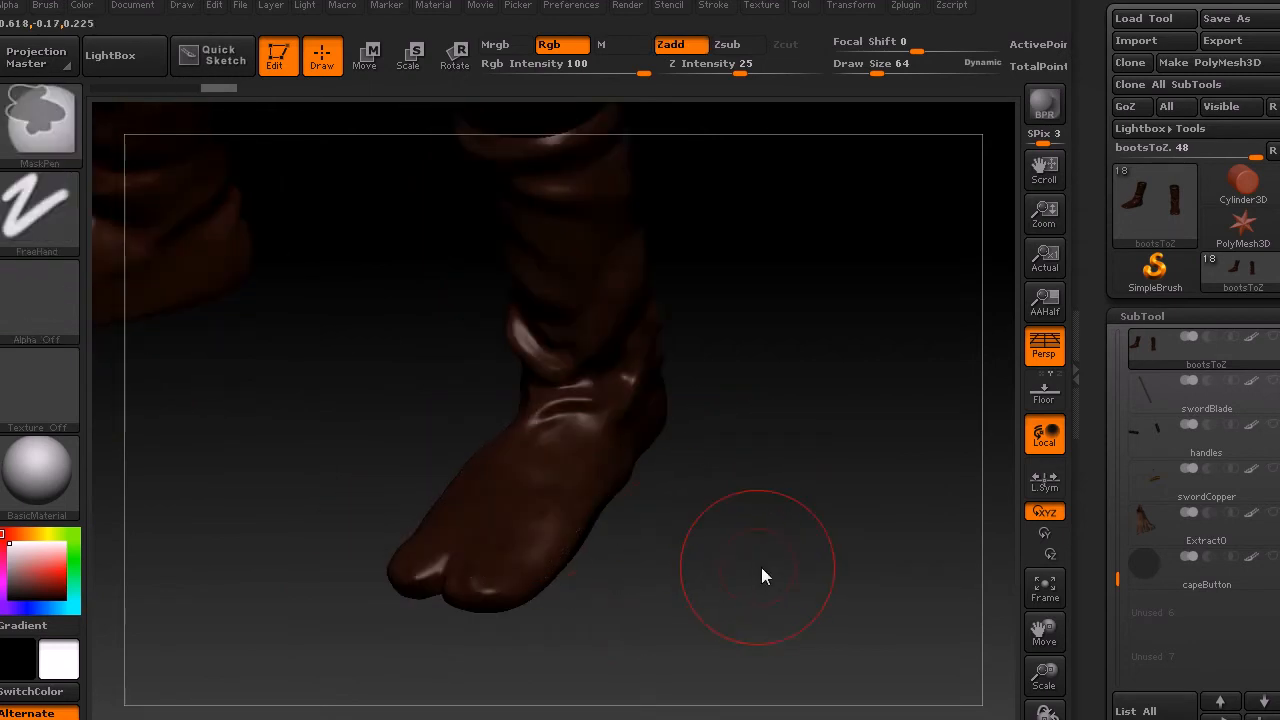
{"action": "mouse_move", "coordinate": [747, 562]}
{"action": "left_mouse_down"}
{"action": "mouse_move", "coordinate": [811, 480]}
{"action": "mouse_move", "coordinate": [823, 520]}
{"action": "left_mouse_up"}
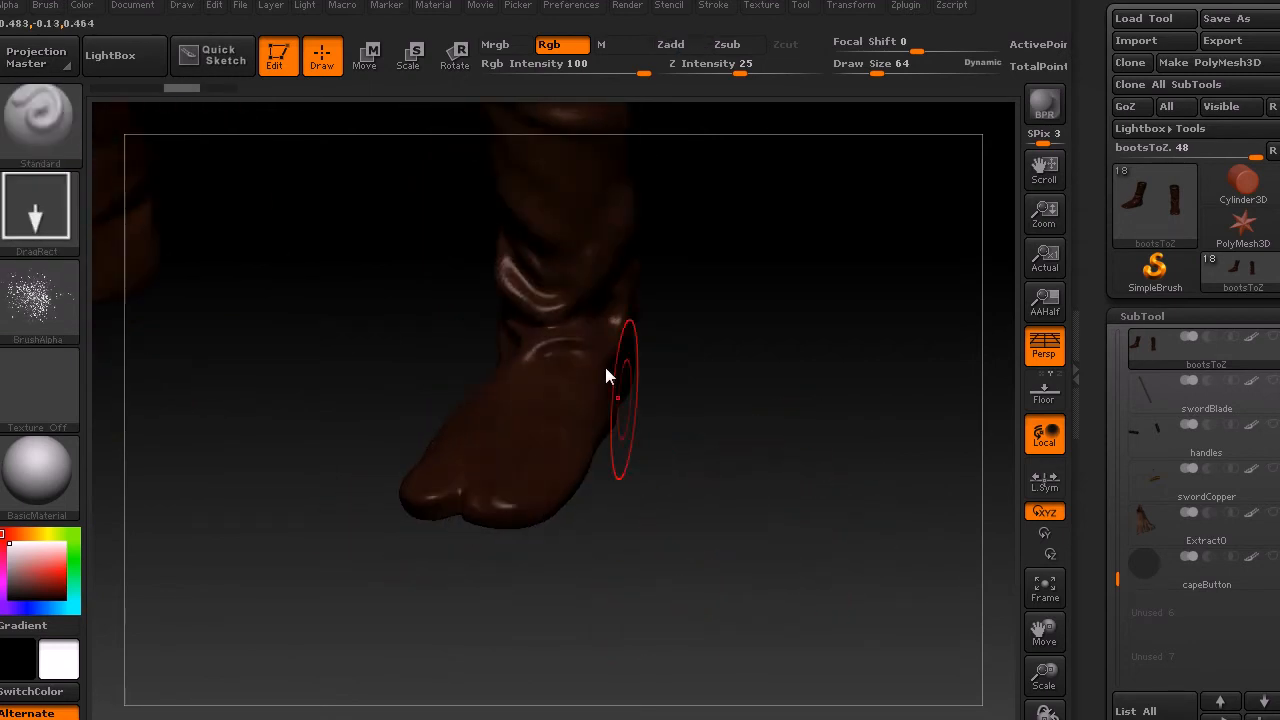
Step: Switch painting to Mrgb with BasicMaterial and a dark reddish brown, and stamp splatters over the boot's foot
{"action": "left_click", "coordinate": [510, 46]}
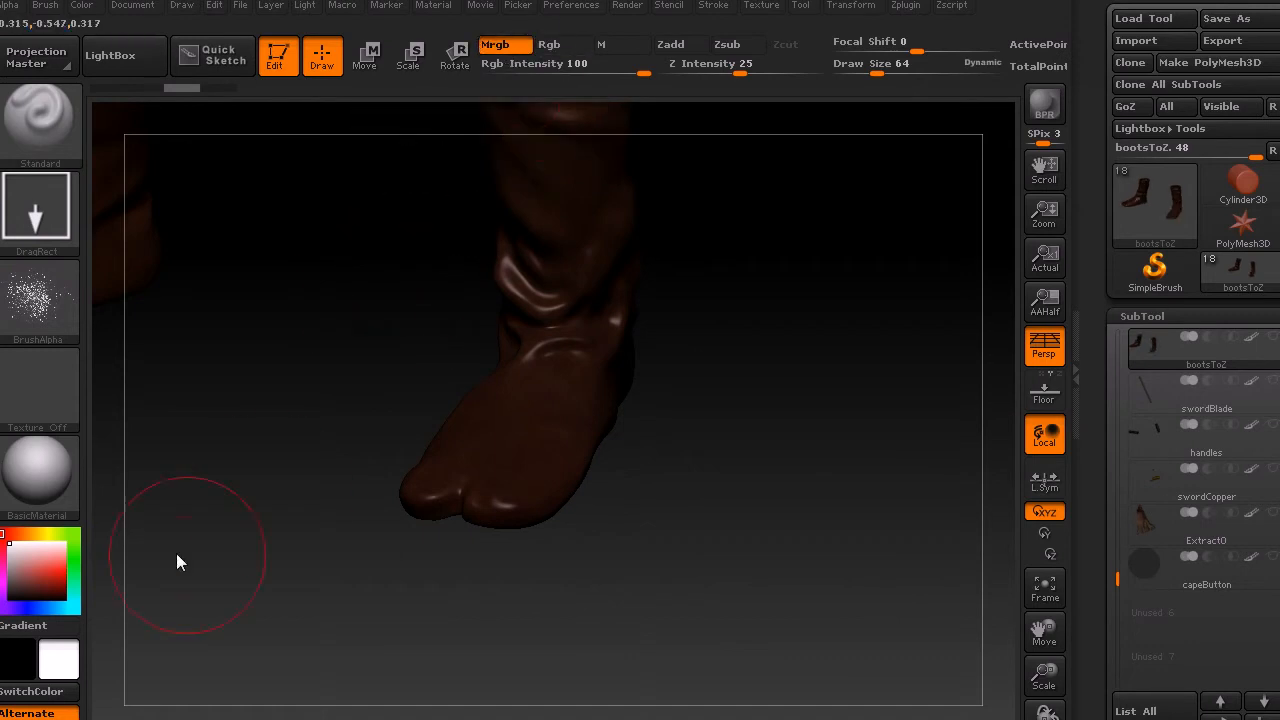
{"action": "mouse_move", "coordinate": [26, 592]}
{"action": "left_mouse_down"}
{"action": "mouse_move", "coordinate": [47, 596]}
{"action": "mouse_move", "coordinate": [25, 596]}
{"action": "left_mouse_up"}
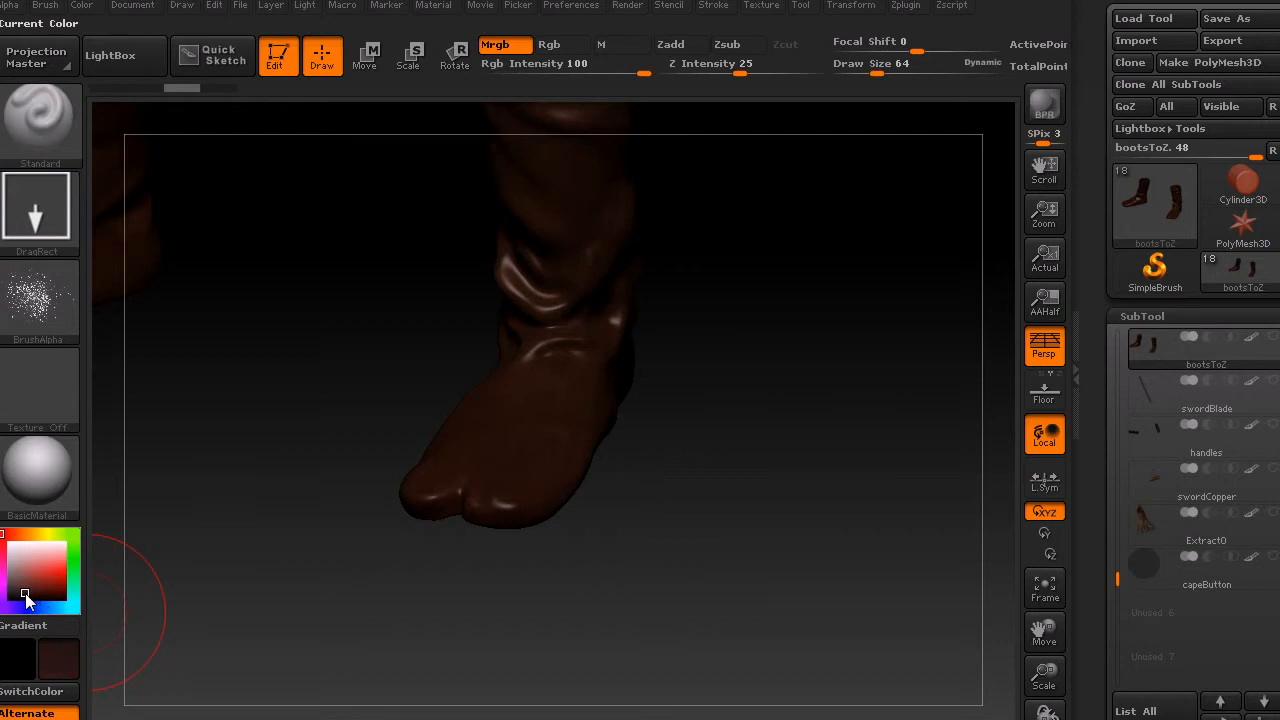
{"action": "left_click", "coordinate": [36, 478]}
{"action": "left_click", "coordinate": [239, 522]}
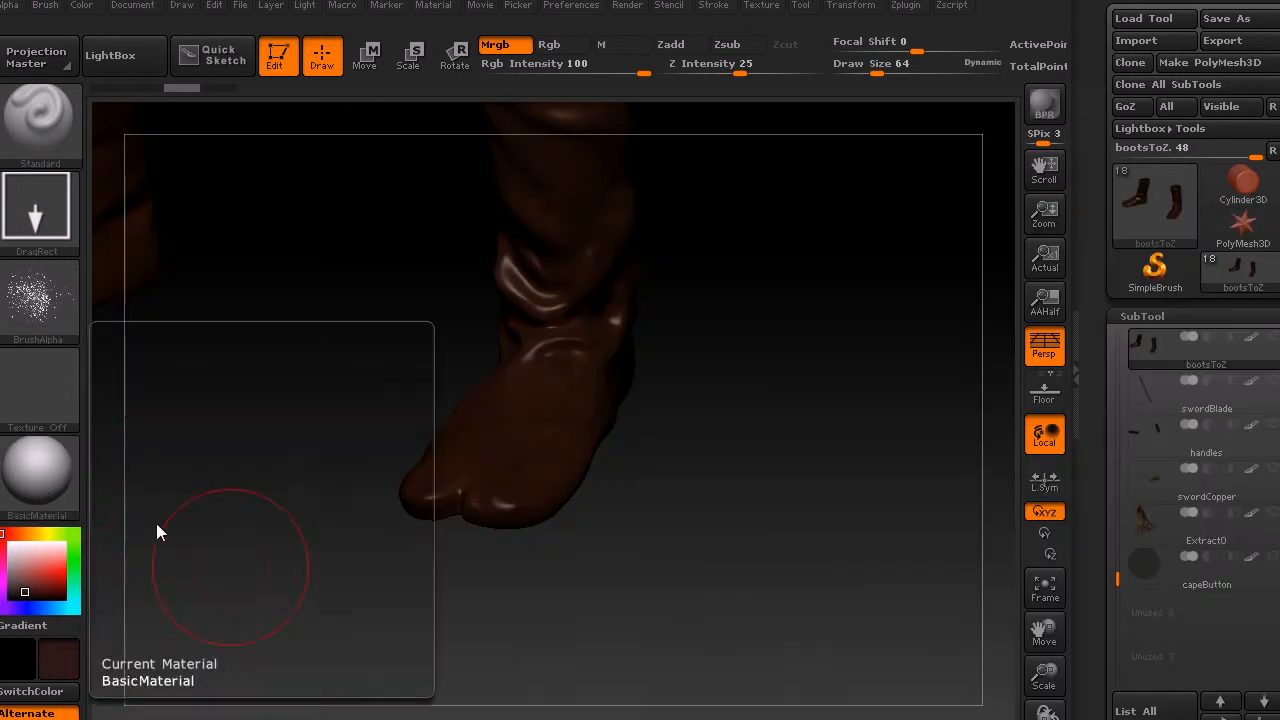
{"action": "left_click_drag", "start_coordinate": [738, 632], "coordinate": [610, 589]}
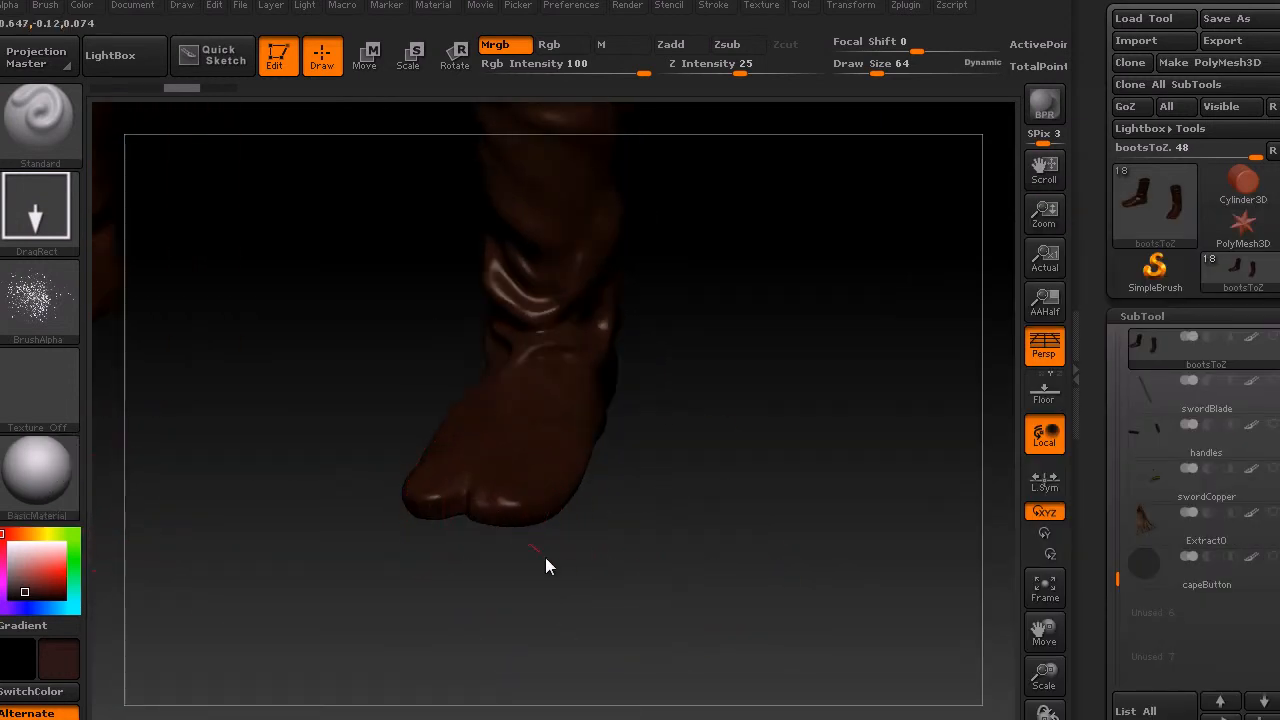
{"action": "left_click_drag", "start_coordinate": [671, 563], "coordinate": [640, 580]}
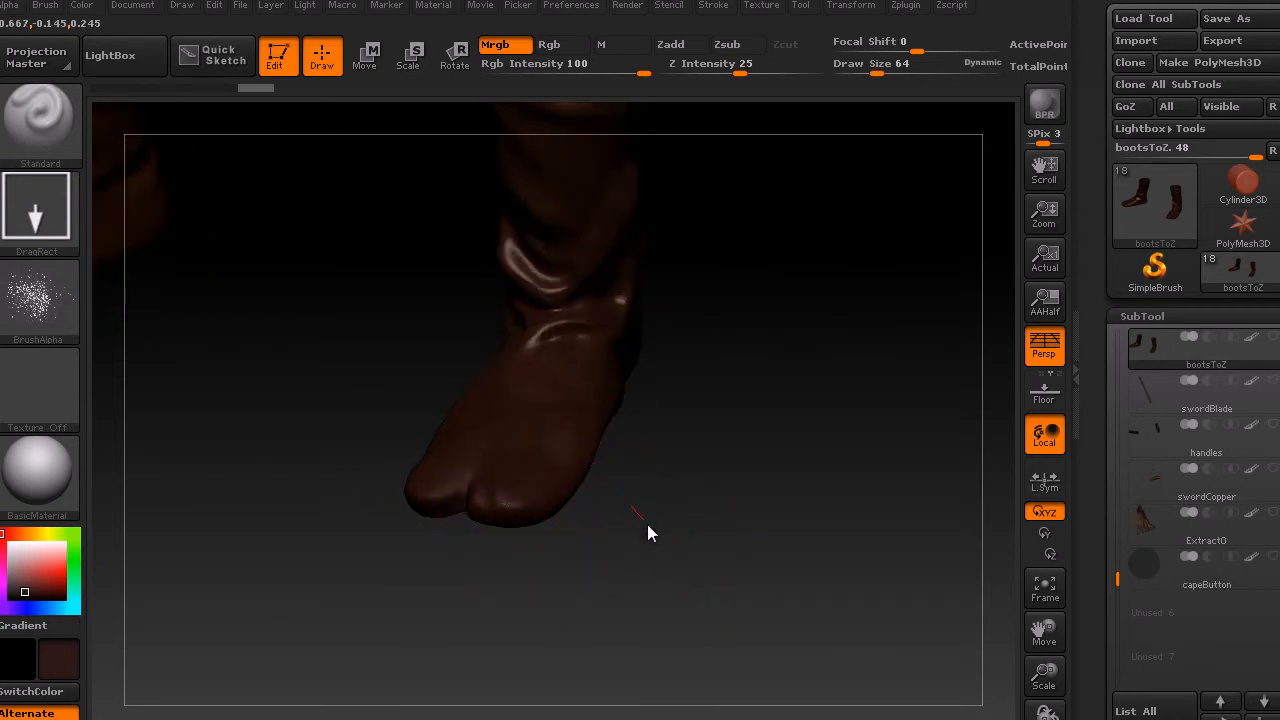
Step: Change the paint colour to a lighter greyish brown with an orange hue and stamp dirt splatters on the boot's toe area
{"action": "left_click_drag", "start_coordinate": [27, 595], "coordinate": [20, 586]}
{"action": "left_click", "coordinate": [27, 537]}
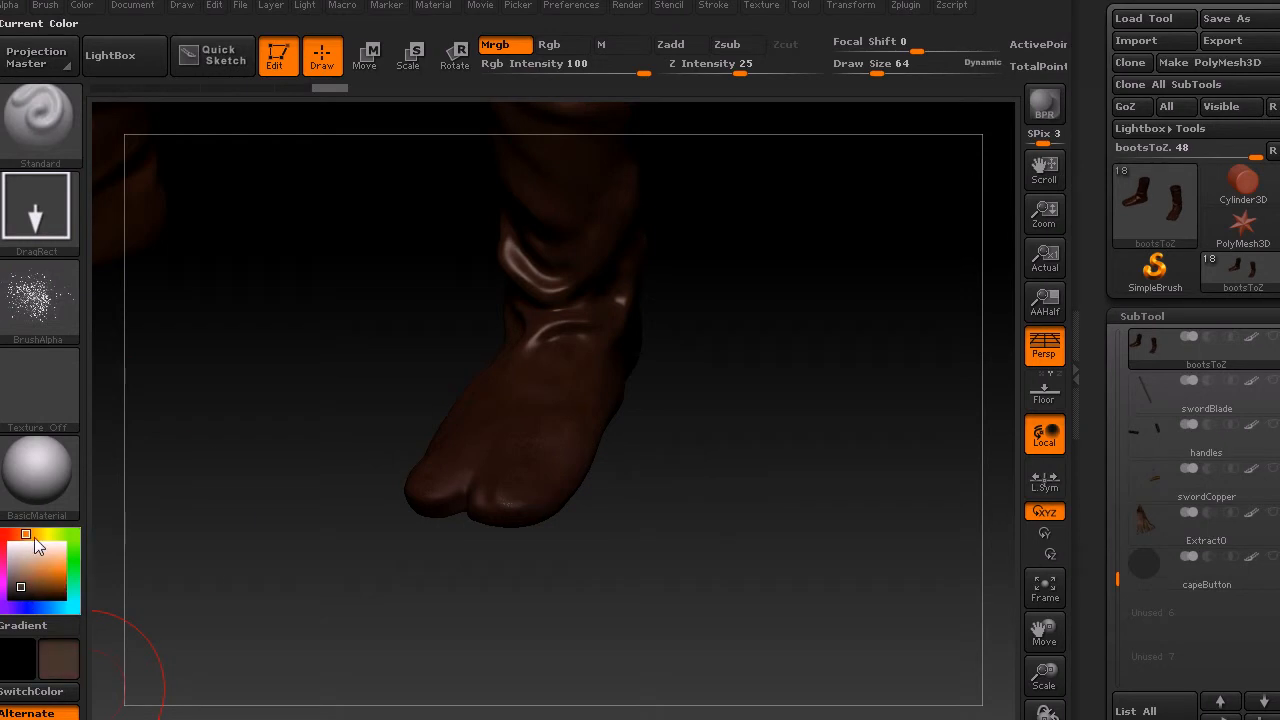
{"action": "left_click_drag", "start_coordinate": [604, 631], "coordinate": [607, 633]}
{"action": "left_click_drag", "start_coordinate": [730, 536], "coordinate": [650, 510]}
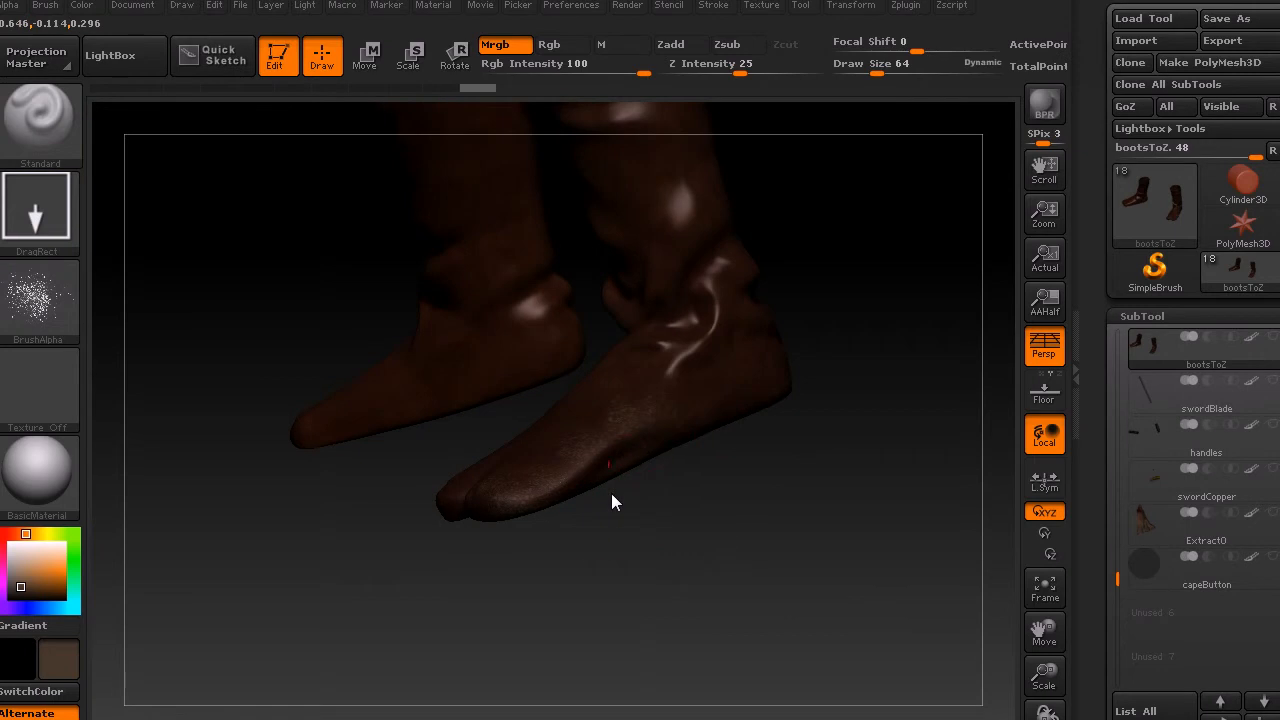
Step: Import SplatterCircle0009_M.jpg from the sourceimages folder as a new texture
{"action": "left_click_drag", "start_coordinate": [657, 617], "coordinate": [829, 391]}
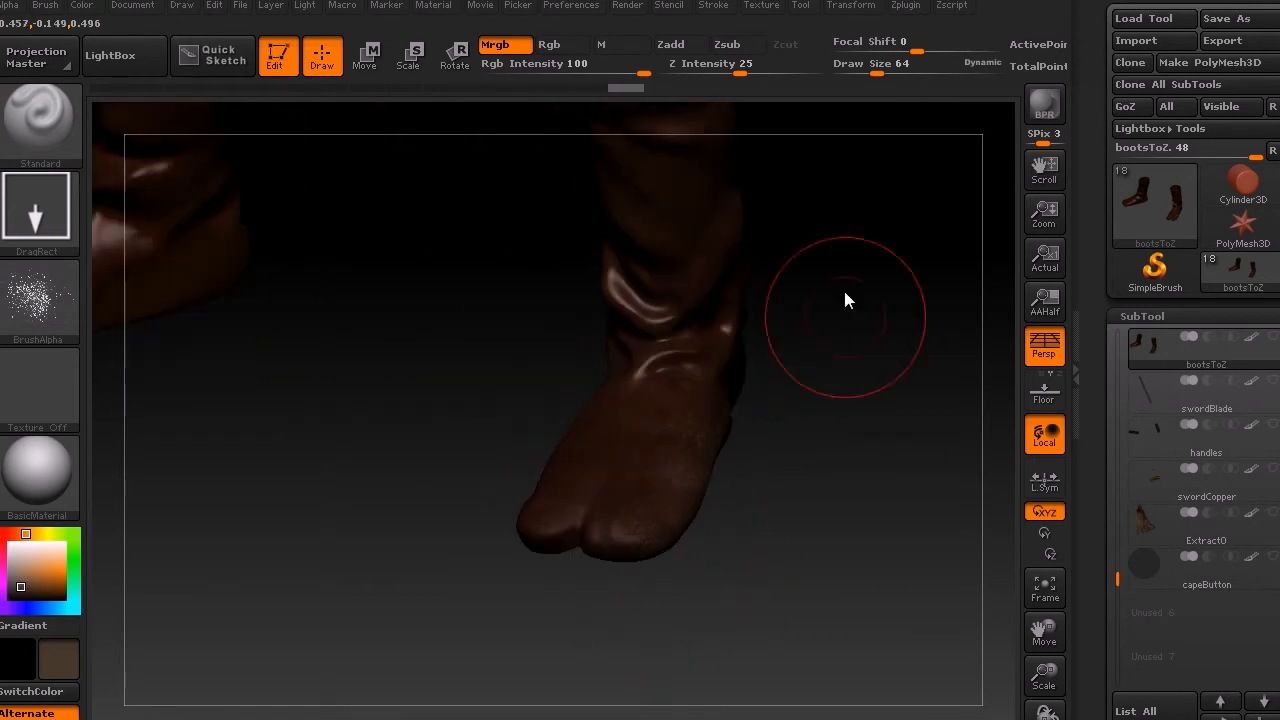
{"action": "left_click", "coordinate": [761, 5]}
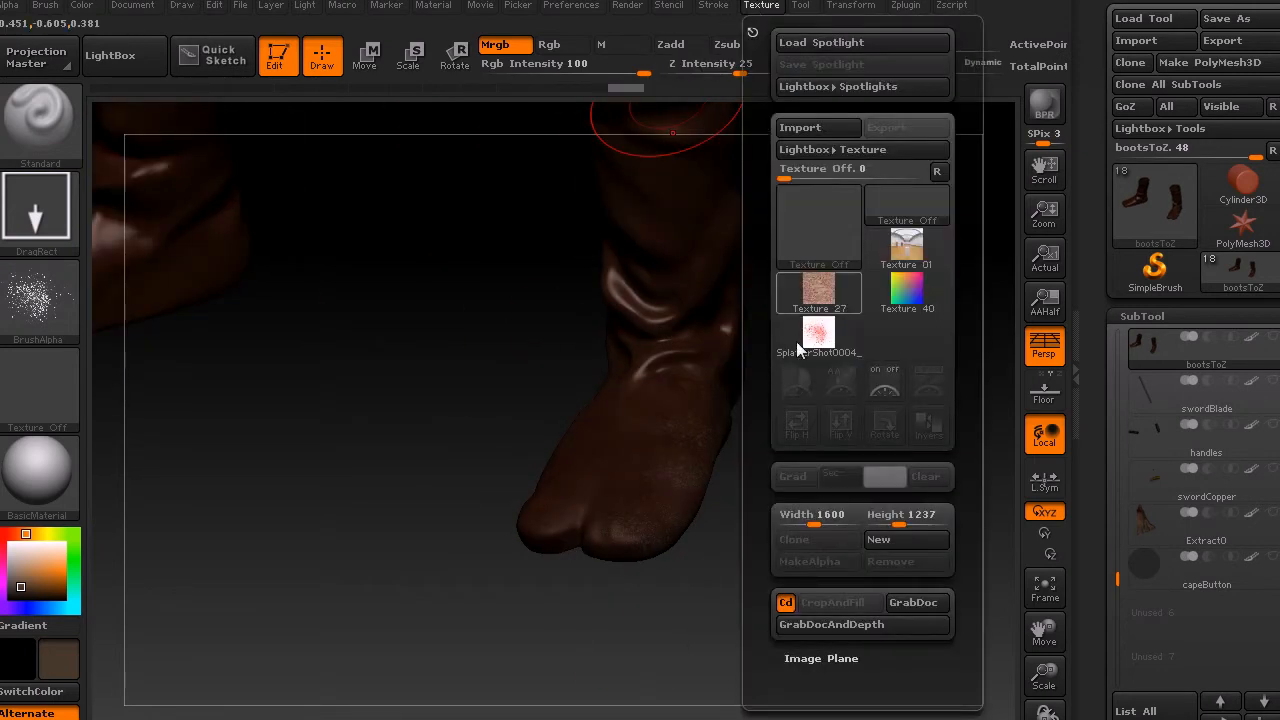
{"action": "left_click", "coordinate": [812, 129]}
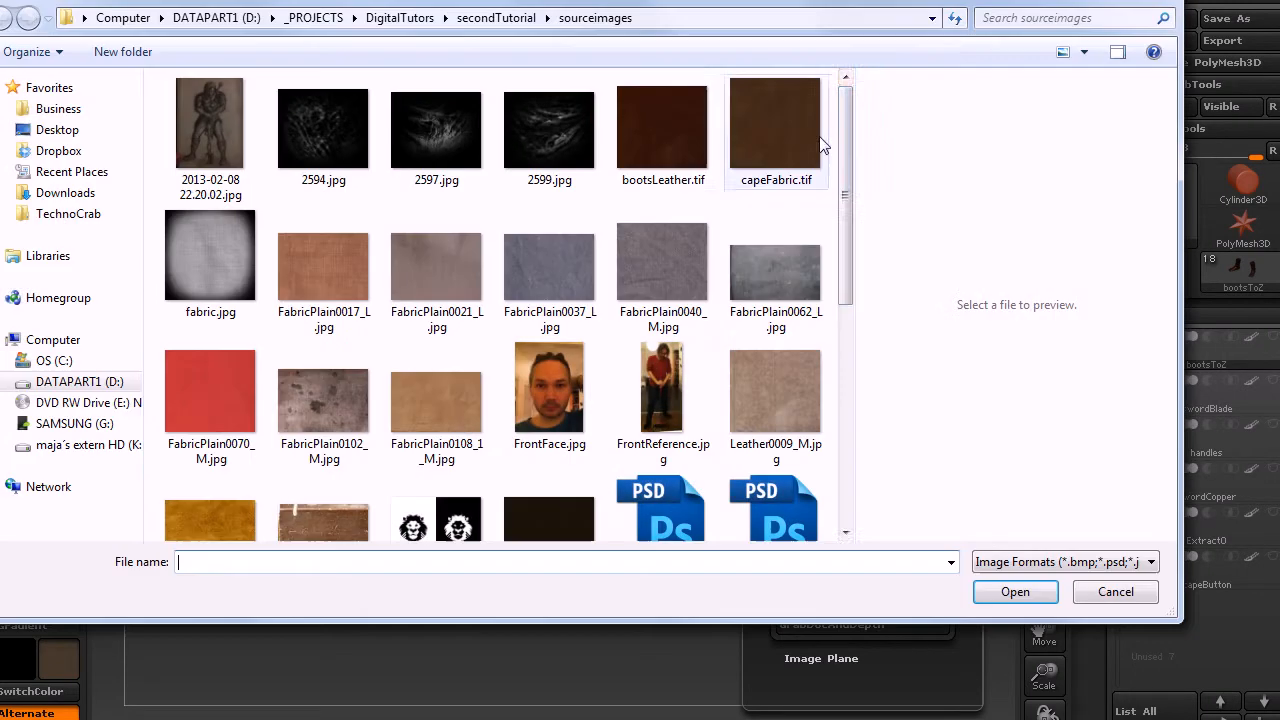
{"action": "left_click_drag", "start_coordinate": [846, 199], "coordinate": [845, 527]}
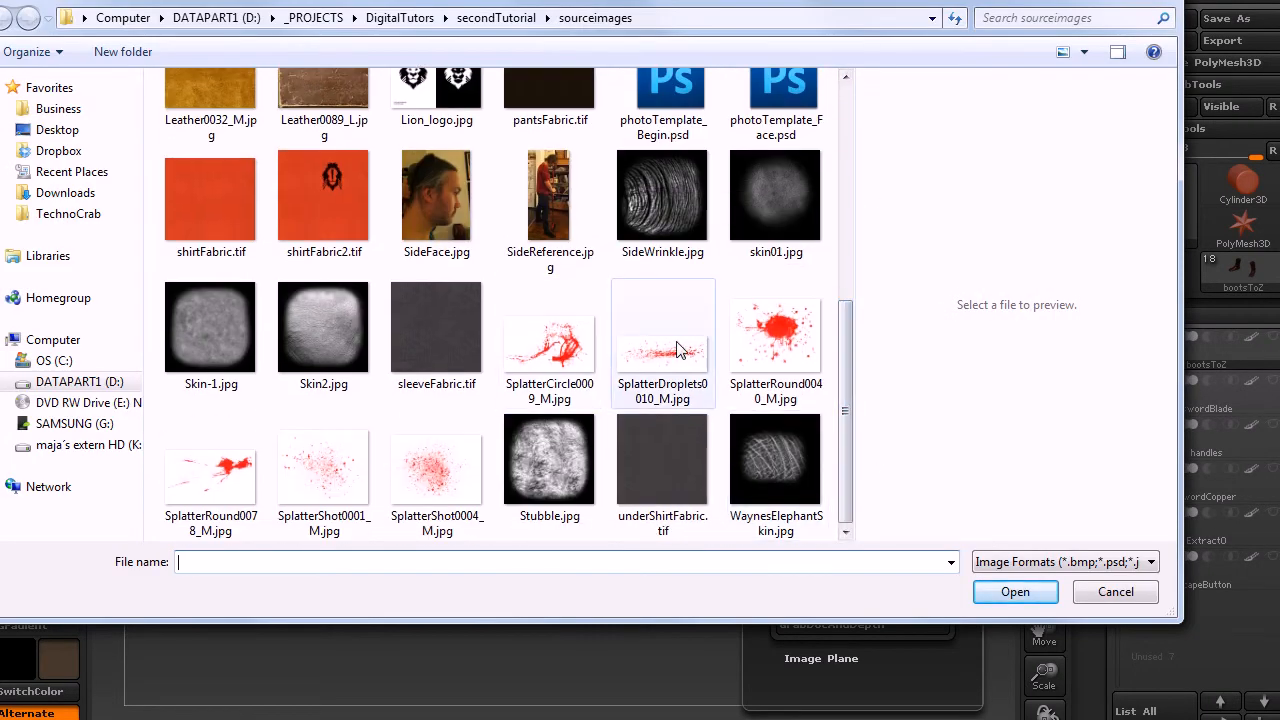
{"action": "left_click", "coordinate": [564, 358]}
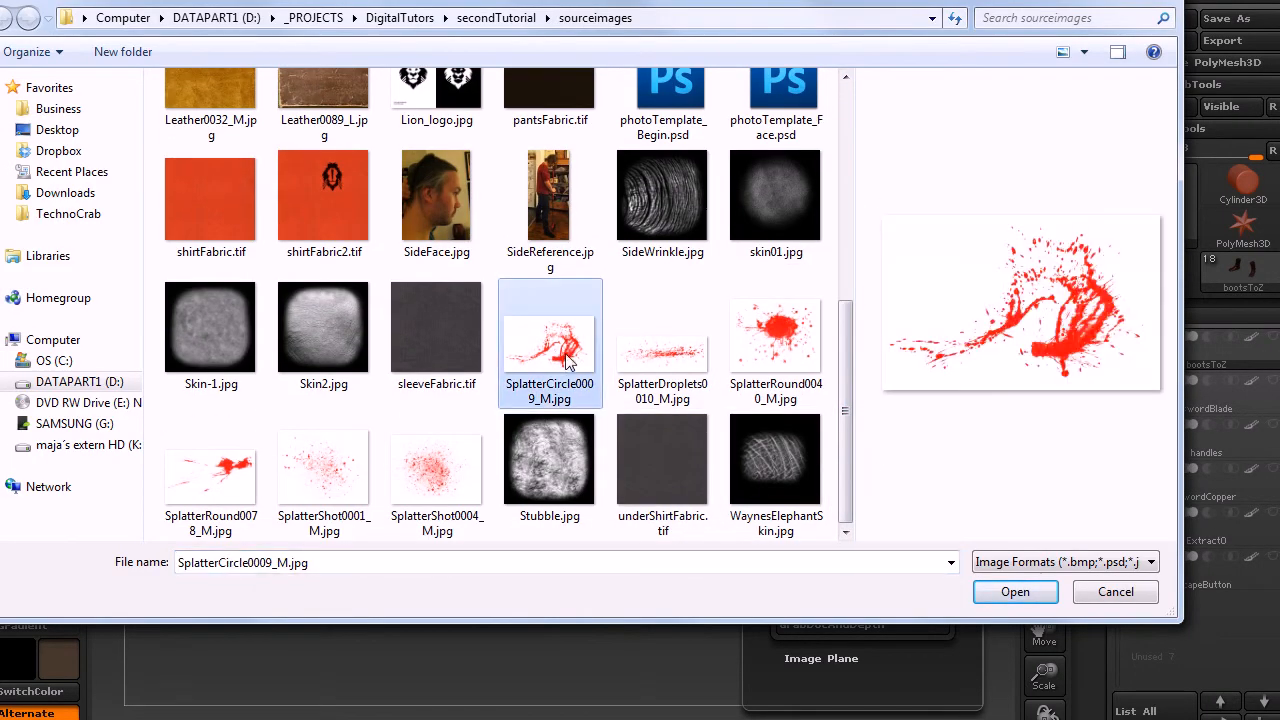
{"action": "left_click", "coordinate": [1015, 591]}
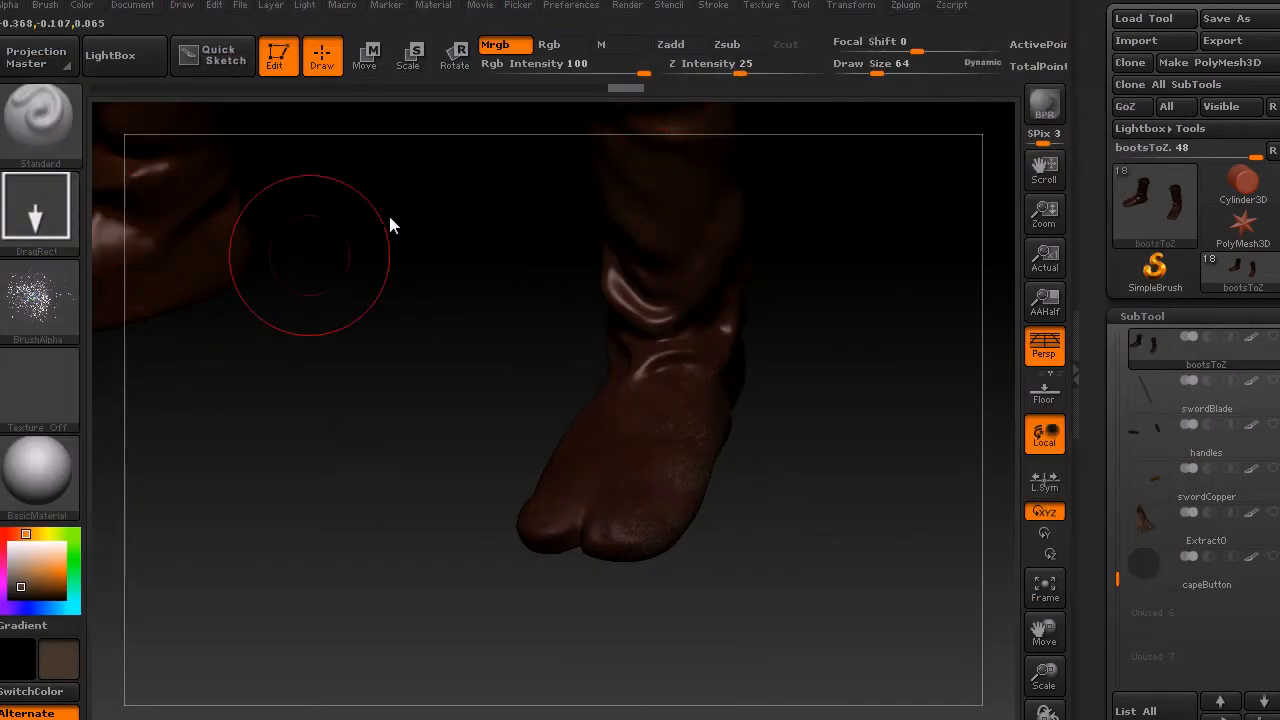
Step: Select the imported SplatterCircle0009 texture and make an alpha from it
{"action": "left_click", "coordinate": [761, 6]}
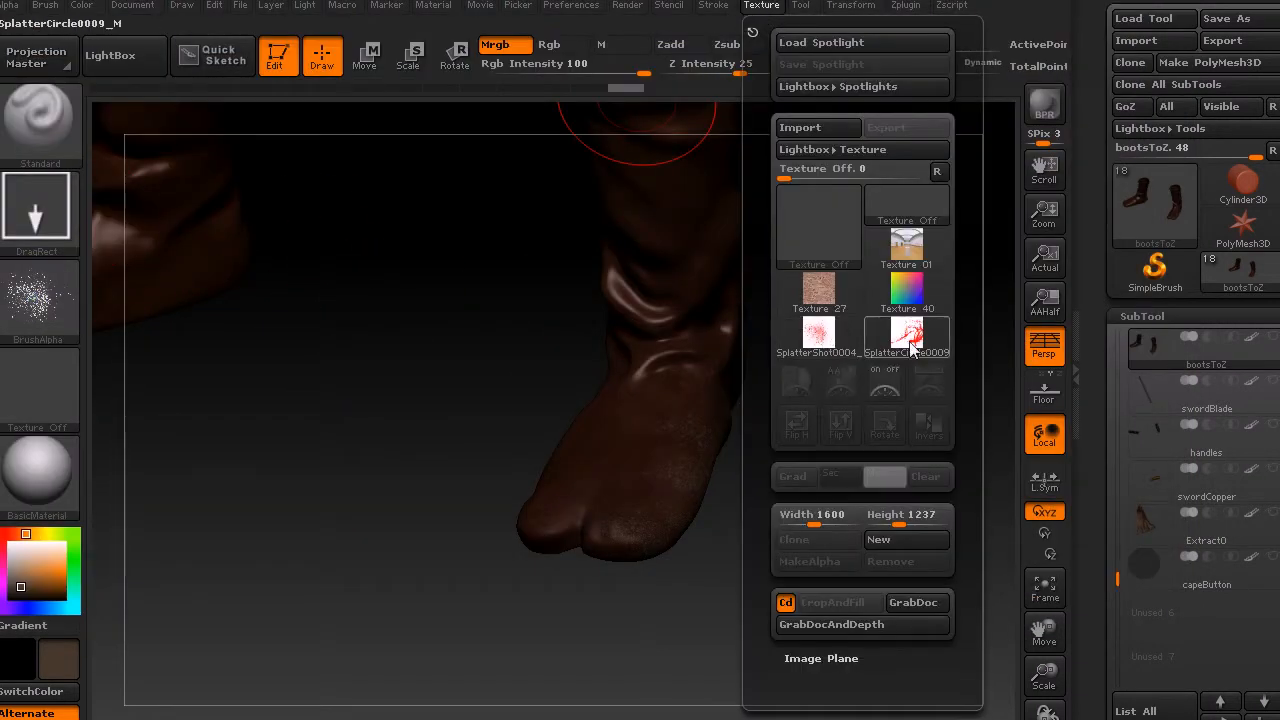
{"action": "left_click", "coordinate": [906, 333]}
{"action": "left_click", "coordinate": [823, 561]}
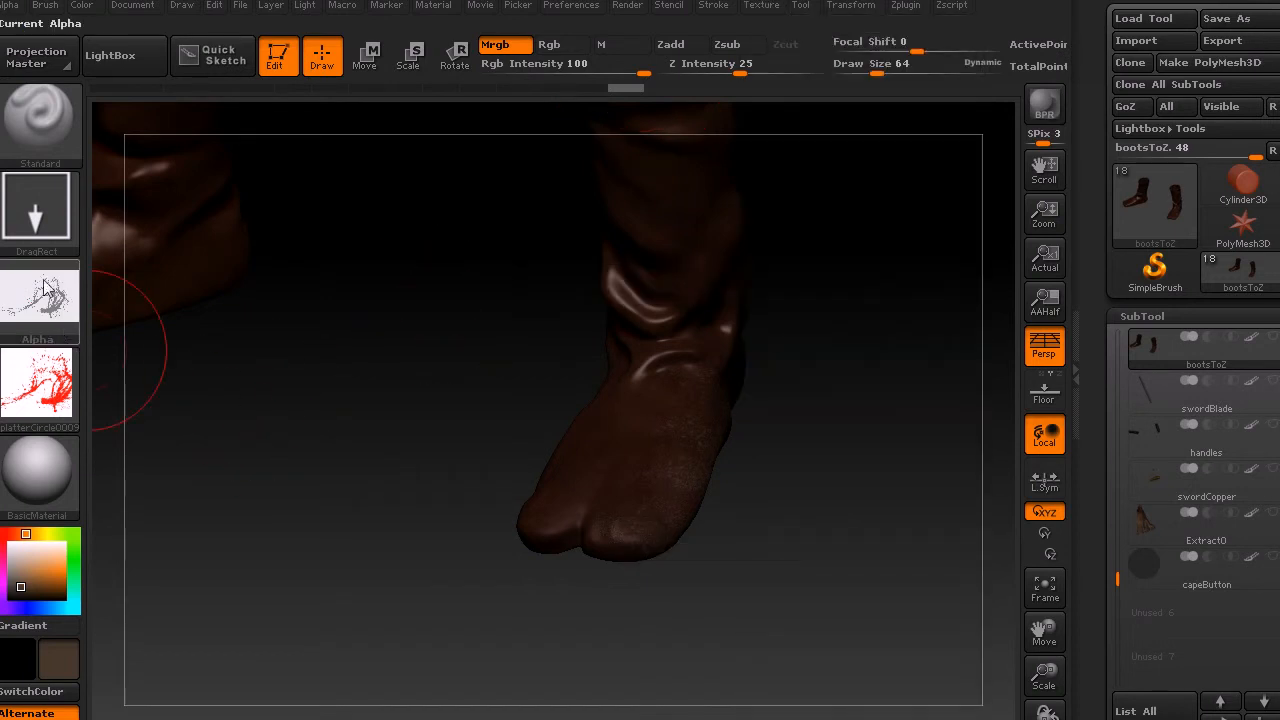
Step: Invert the circle splatter alpha, turn on Max and set its radial fade (Rf) to 2
{"action": "left_click", "coordinate": [12, 8]}
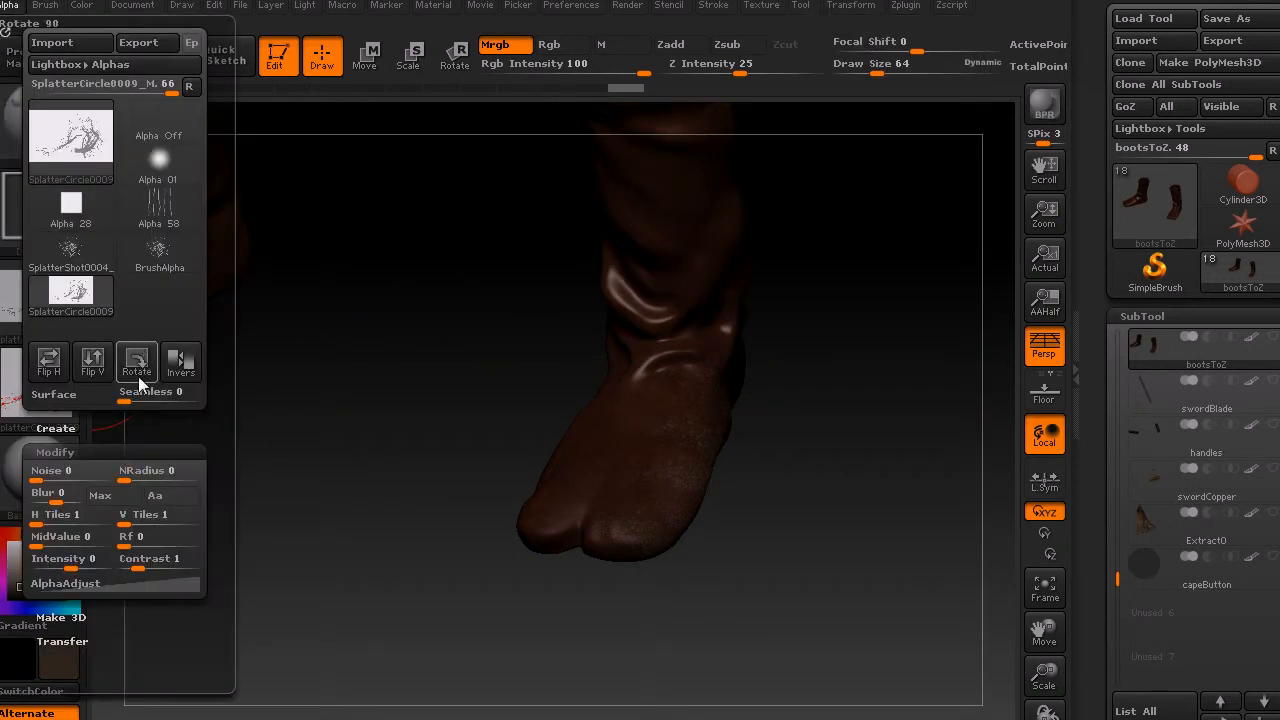
{"action": "left_click", "coordinate": [180, 368]}
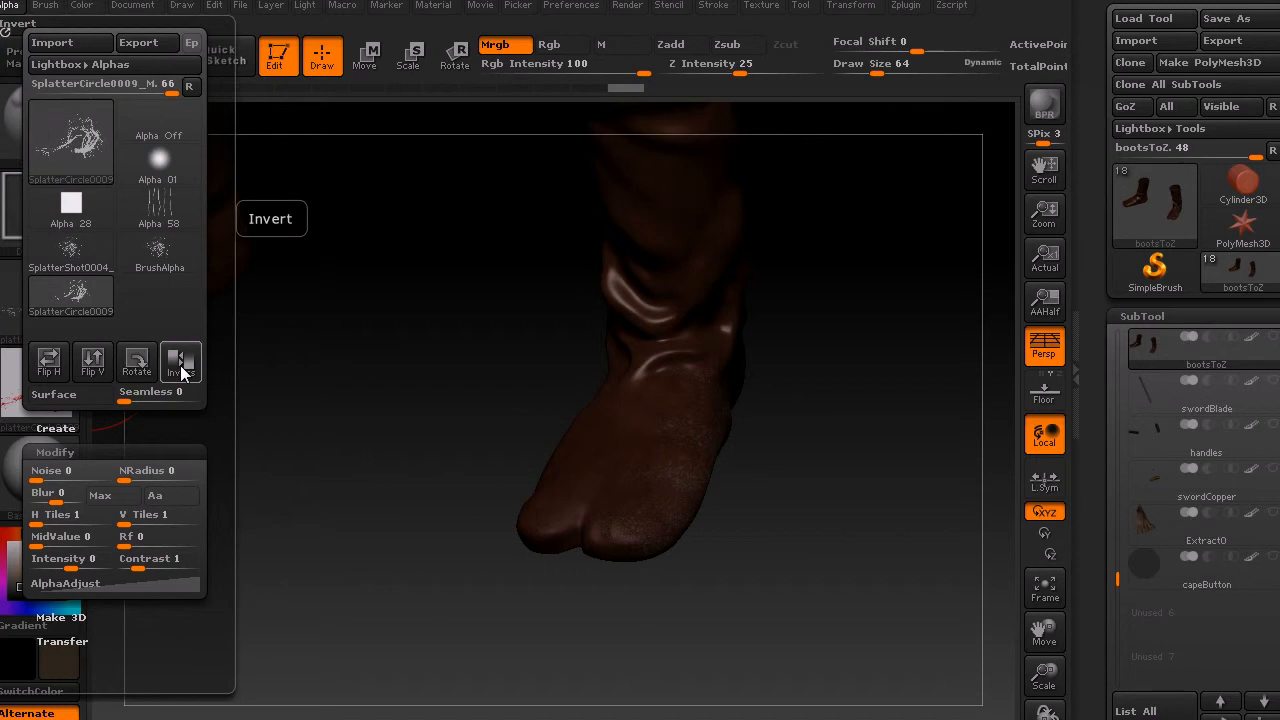
{"action": "left_click", "coordinate": [112, 499]}
{"action": "left_click", "coordinate": [131, 478]}
{"action": "left_click", "coordinate": [122, 478]}
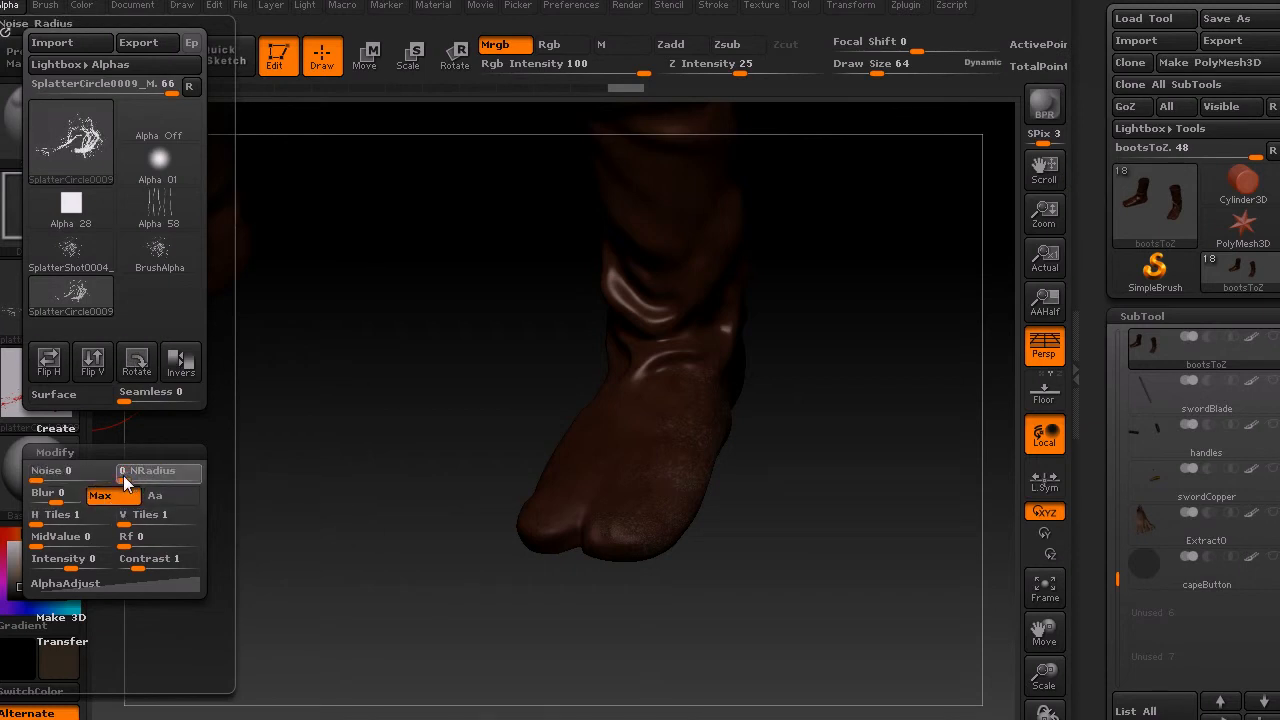
{"action": "left_click", "coordinate": [136, 554]}
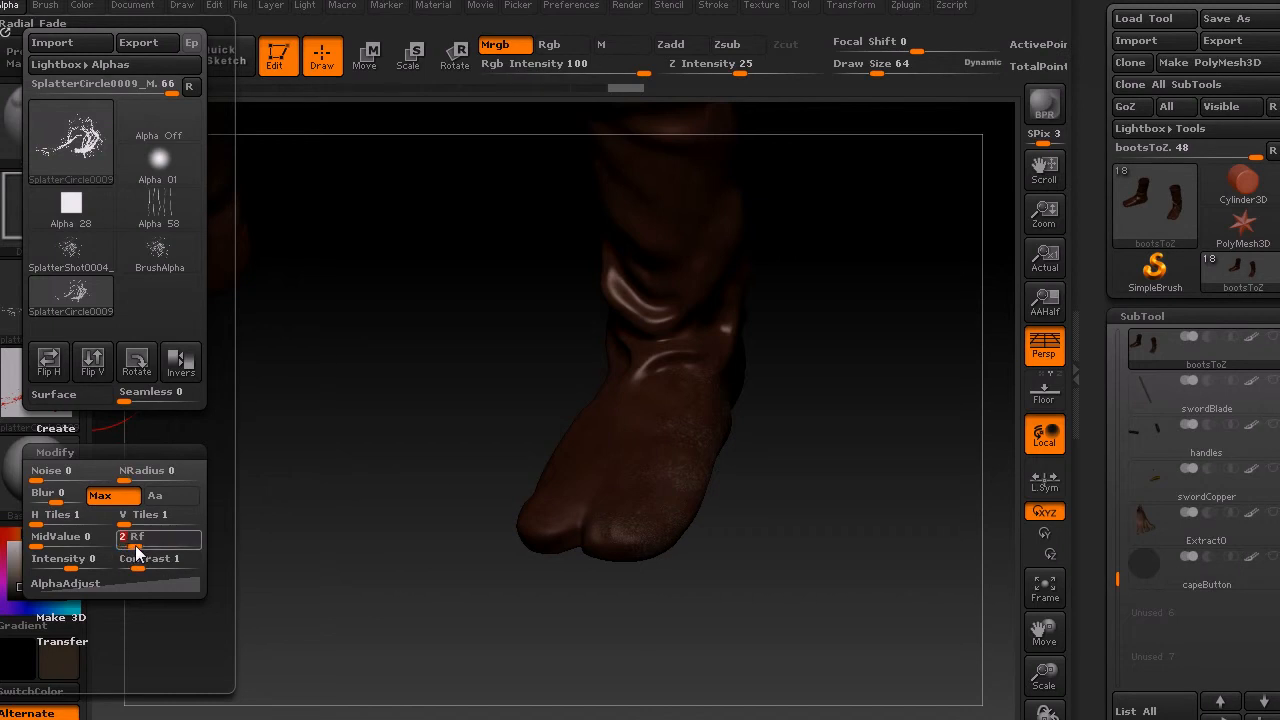
Step: Change the paint colour to a dark brown, then try a circle splatter stamp on the boot's toe and undo it
{"action": "left_click_drag", "start_coordinate": [872, 602], "coordinate": [796, 586]}
{"action": "left_click_drag", "start_coordinate": [22, 584], "coordinate": [29, 590]}
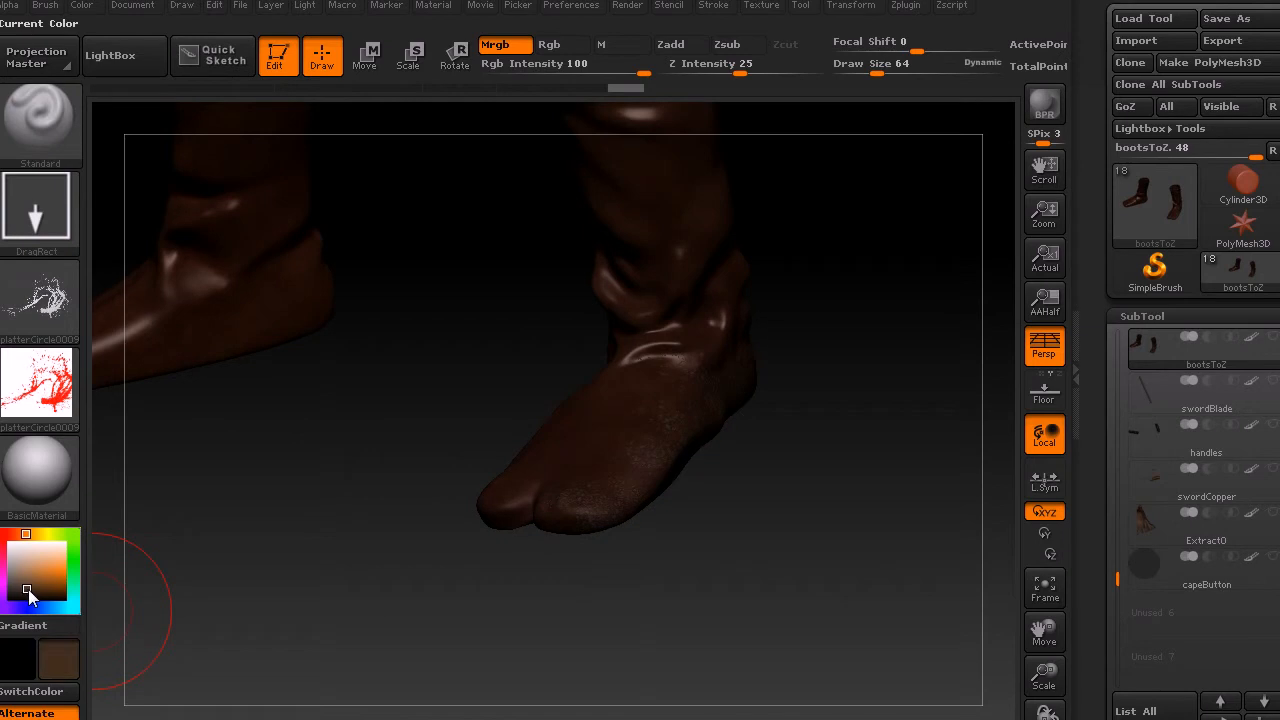
{"action": "left_click_drag", "start_coordinate": [612, 482], "coordinate": [685, 579]}
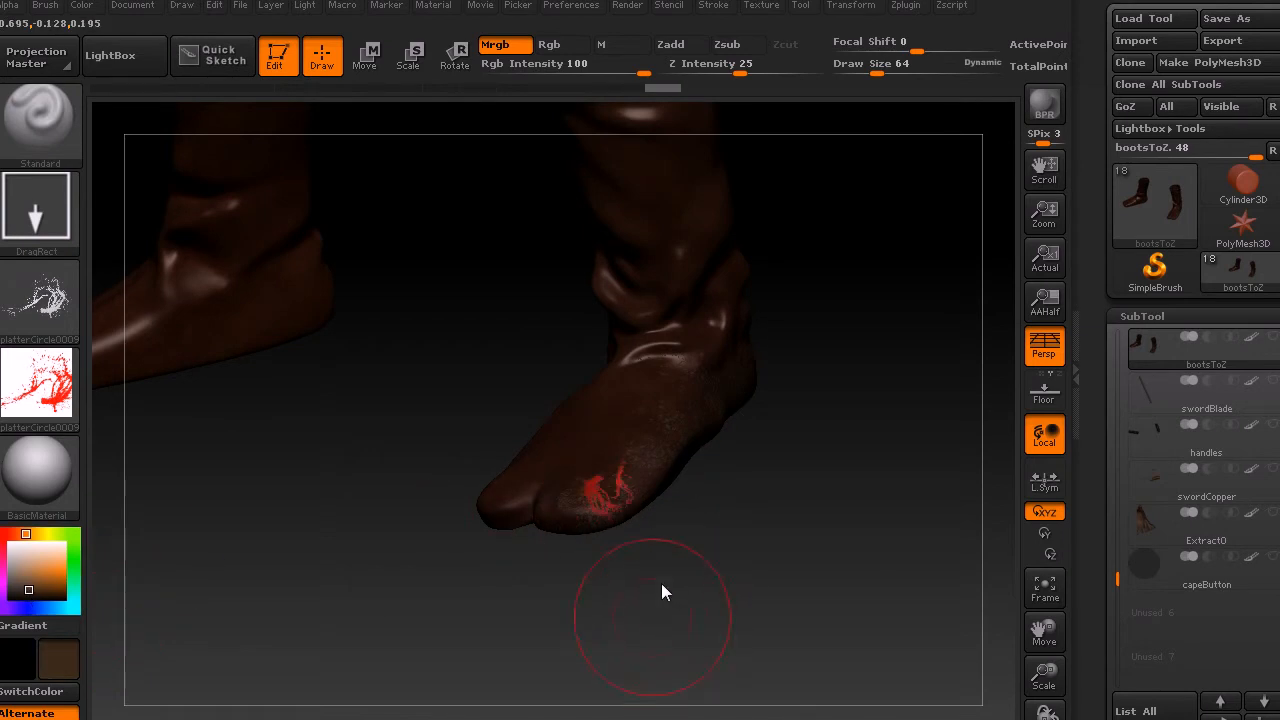
{"action": "key", "text": "ctrl+z"}
Step: Set the brush texture to Texture Off and stamp dark brown circle splatters on the boots
{"action": "left_click", "coordinate": [37, 385]}
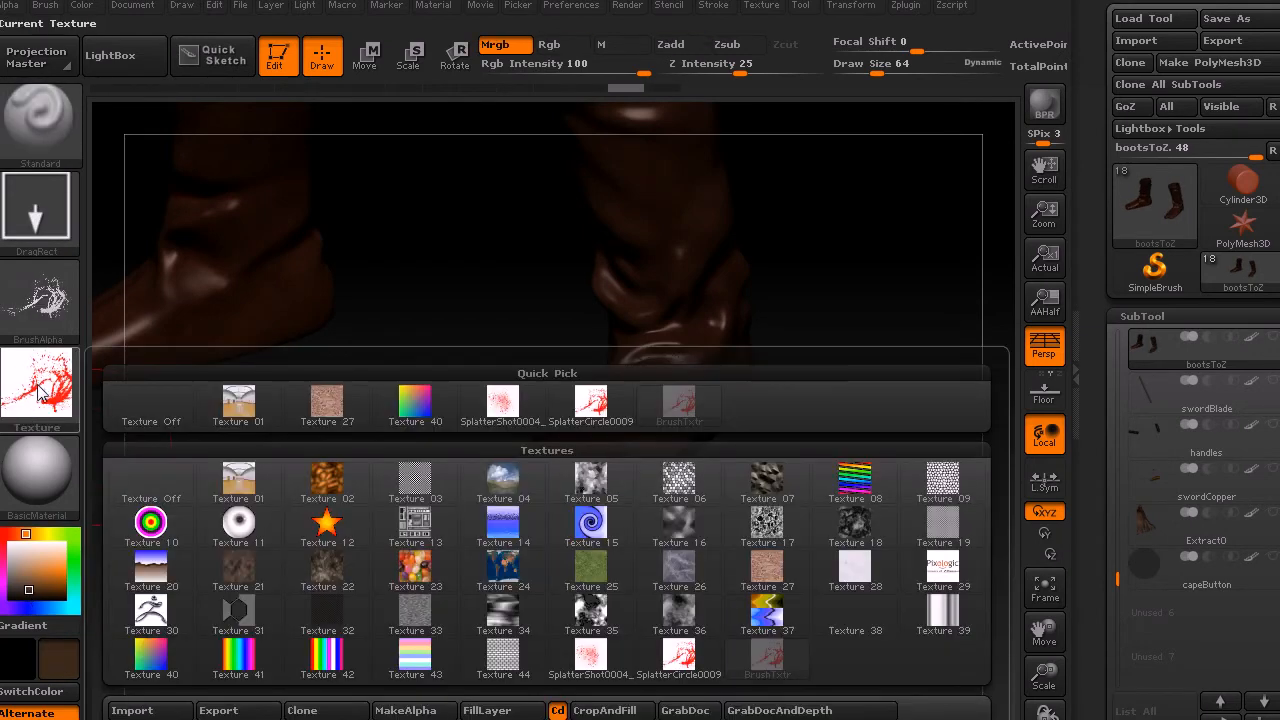
{"action": "left_click", "coordinate": [151, 406]}
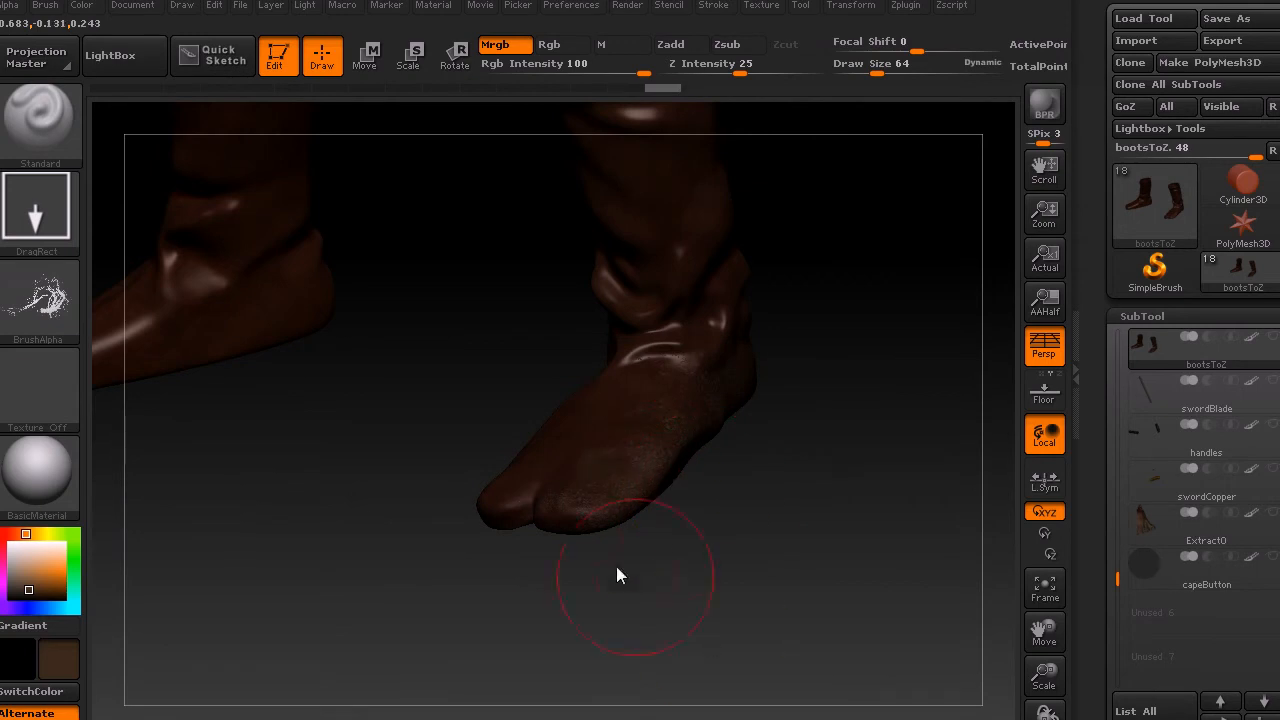
{"action": "mouse_move", "coordinate": [580, 598]}
{"action": "left_mouse_down"}
{"action": "mouse_move", "coordinate": [501, 628]}
{"action": "mouse_move", "coordinate": [486, 527]}
{"action": "left_mouse_up"}
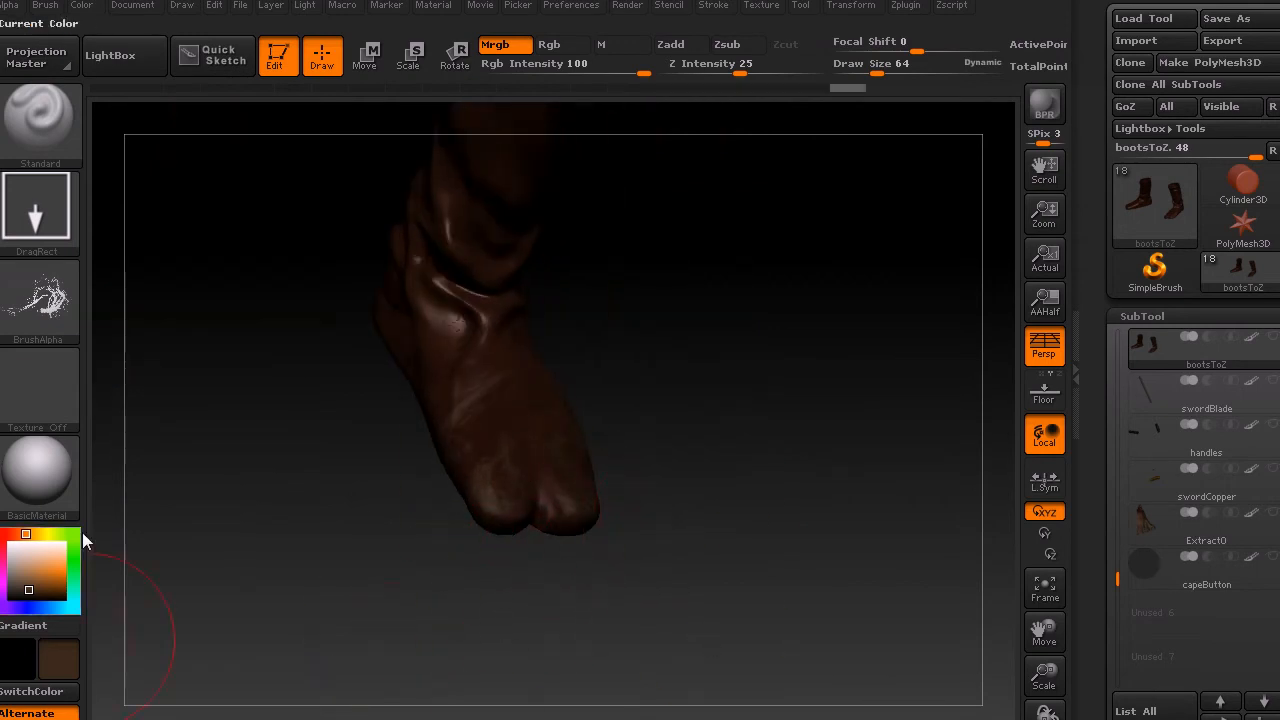
{"action": "left_click_drag", "start_coordinate": [714, 554], "coordinate": [607, 512]}
{"action": "left_click_drag", "start_coordinate": [631, 608], "coordinate": [740, 413]}
{"action": "left_click_drag", "start_coordinate": [823, 451], "coordinate": [150, 360]}
Step: Switch the alpha to SplatterShot0004 and stamp fine dark brown splatters over the boot's shaft and foot
{"action": "left_click", "coordinate": [40, 300]}
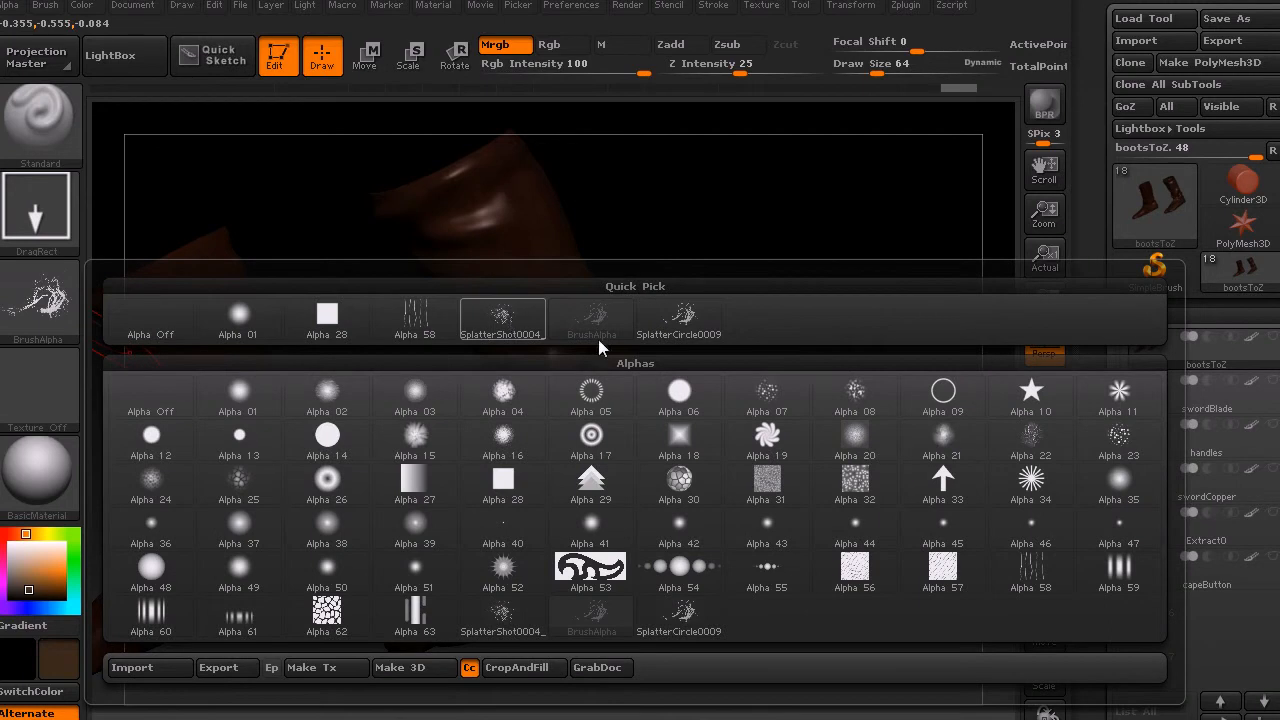
{"action": "left_click", "coordinate": [512, 318]}
{"action": "left_click_drag", "start_coordinate": [771, 357], "coordinate": [814, 329]}
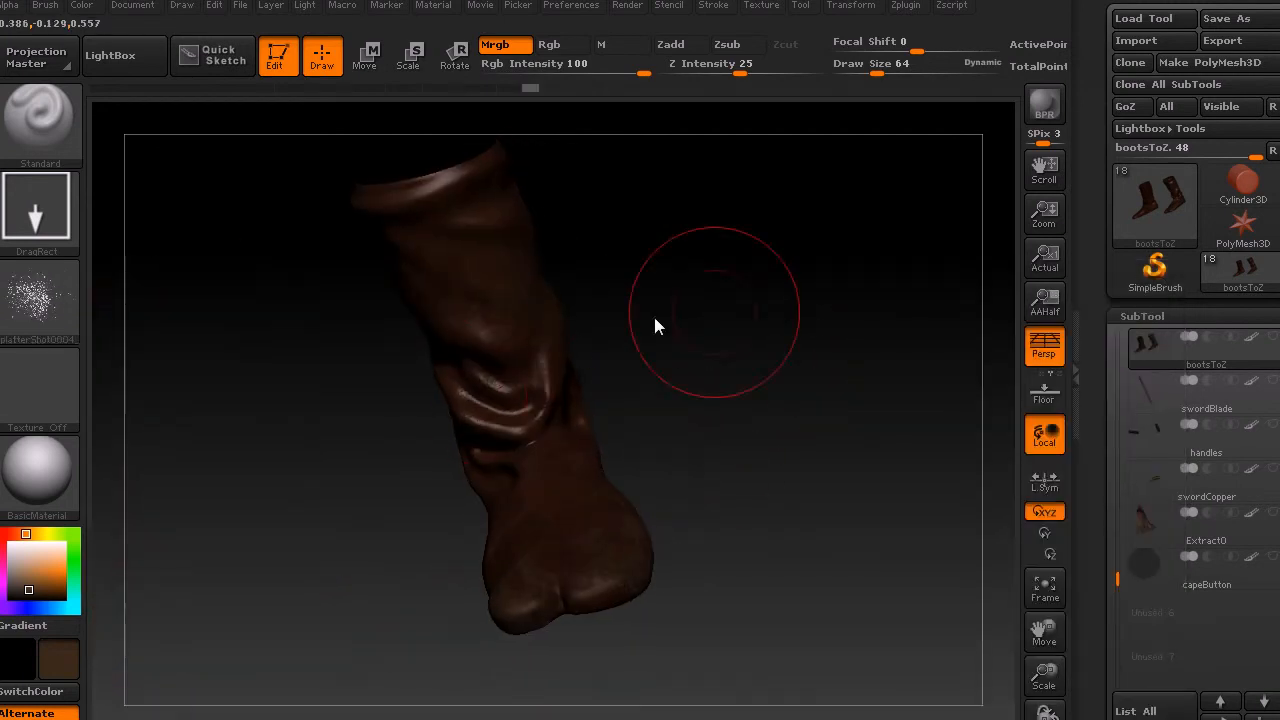
{"action": "left_click_drag", "start_coordinate": [748, 385], "coordinate": [683, 343]}
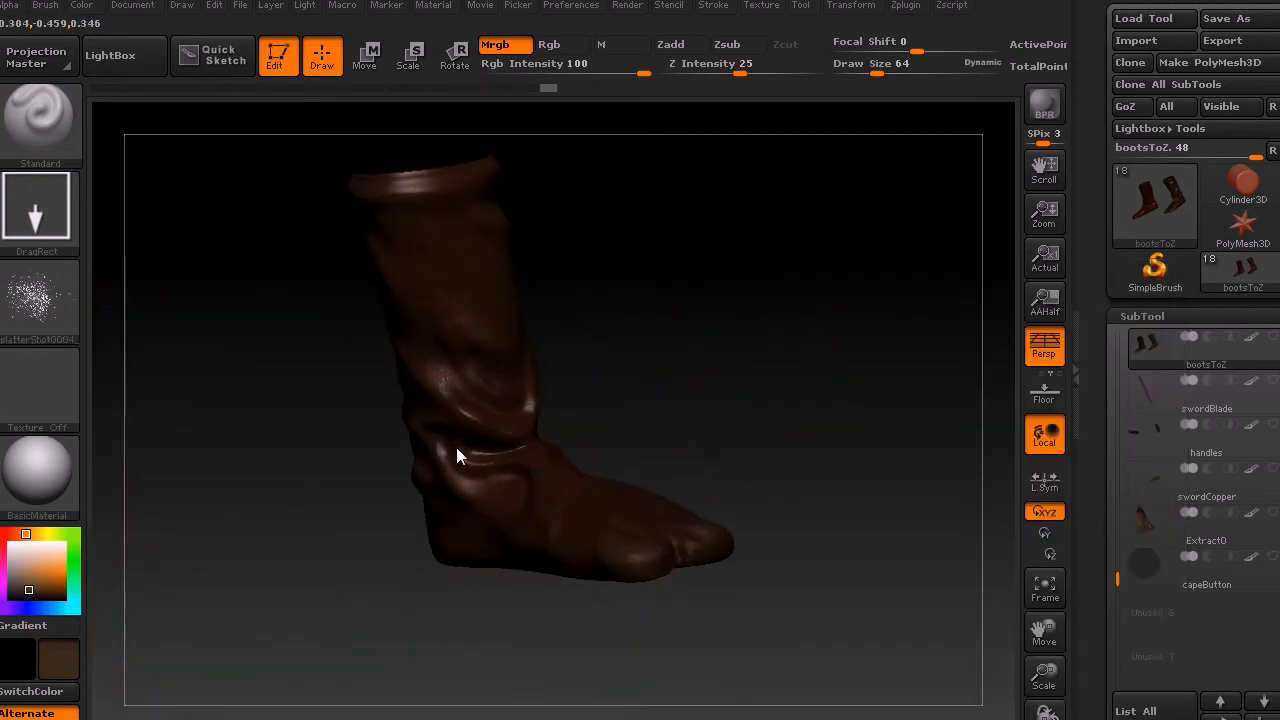
{"action": "left_click_drag", "start_coordinate": [668, 380], "coordinate": [383, 434]}
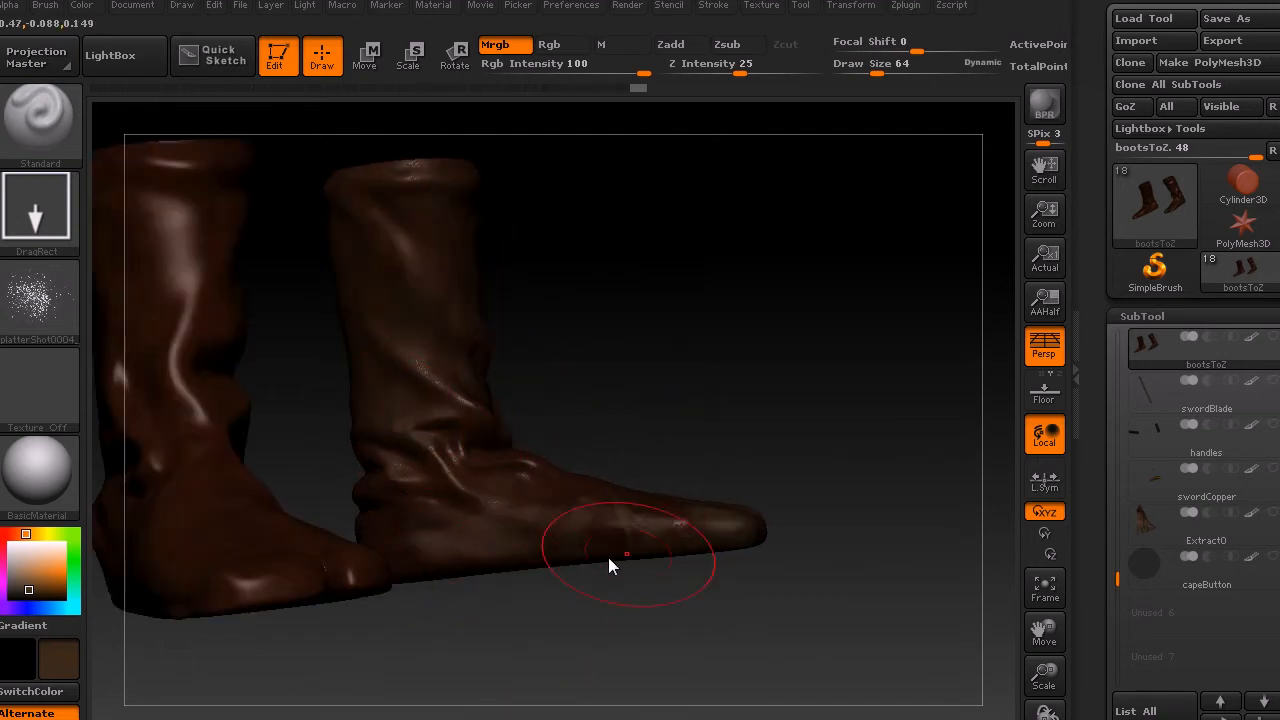
{"action": "mouse_move", "coordinate": [750, 525]}
{"action": "left_mouse_down"}
{"action": "mouse_move", "coordinate": [740, 299]}
{"action": "mouse_move", "coordinate": [794, 260]}
{"action": "mouse_move", "coordinate": [706, 409]}
{"action": "left_mouse_up"}
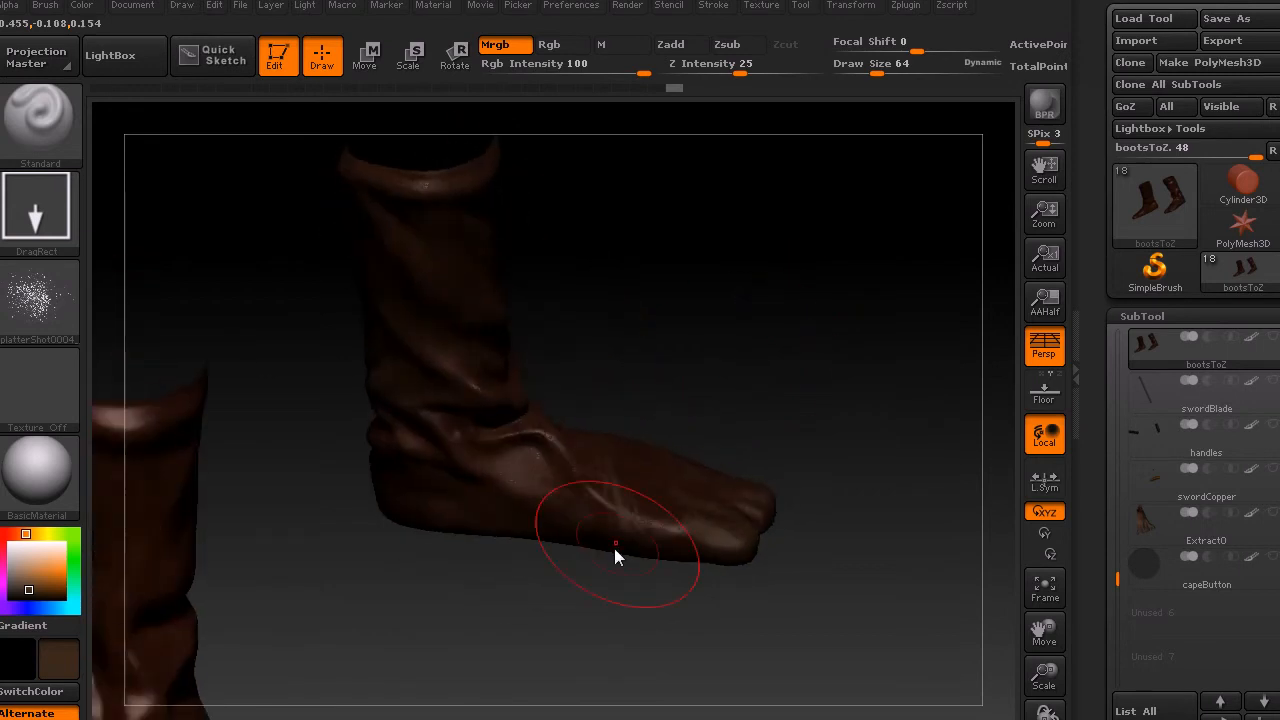
Step: Change the paint colour to a dark greyish tone and stamp splatters over the boots' feet and toes
{"action": "left_click_drag", "start_coordinate": [36, 590], "coordinate": [15, 593]}
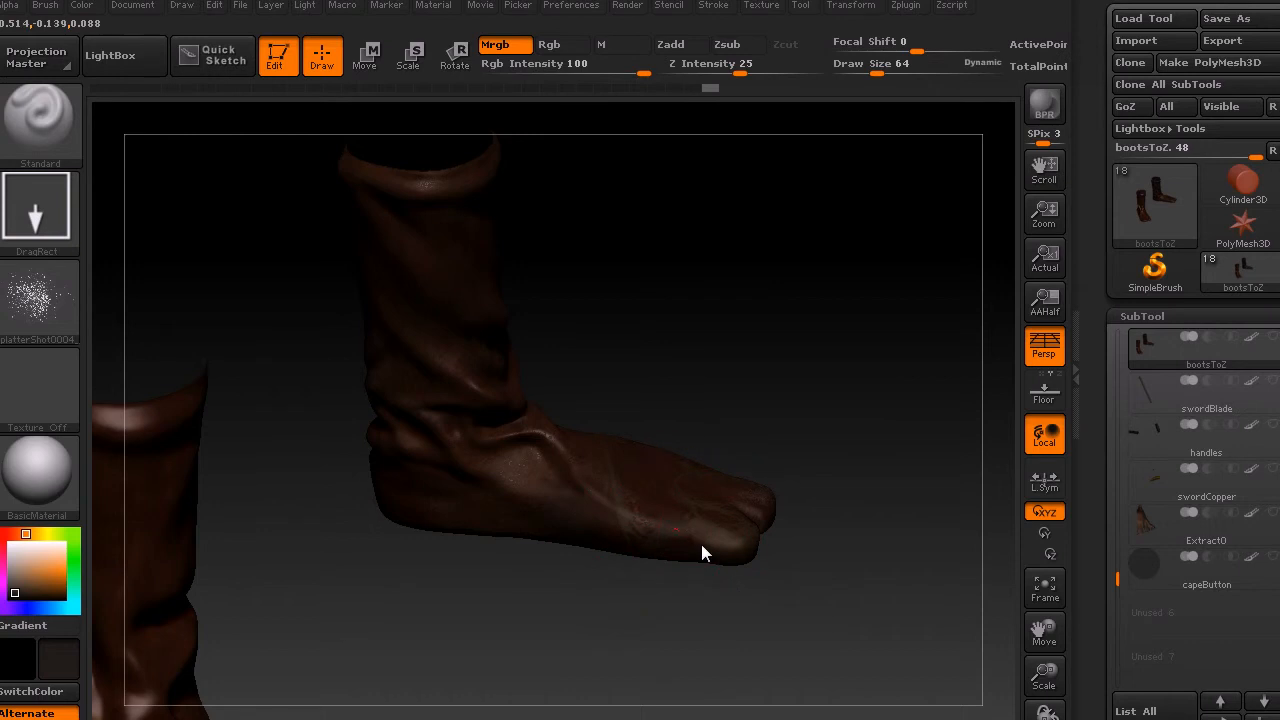
{"action": "mouse_move", "coordinate": [791, 525]}
{"action": "left_mouse_down"}
{"action": "mouse_move", "coordinate": [824, 497]}
{"action": "mouse_move", "coordinate": [752, 460]}
{"action": "left_mouse_up"}
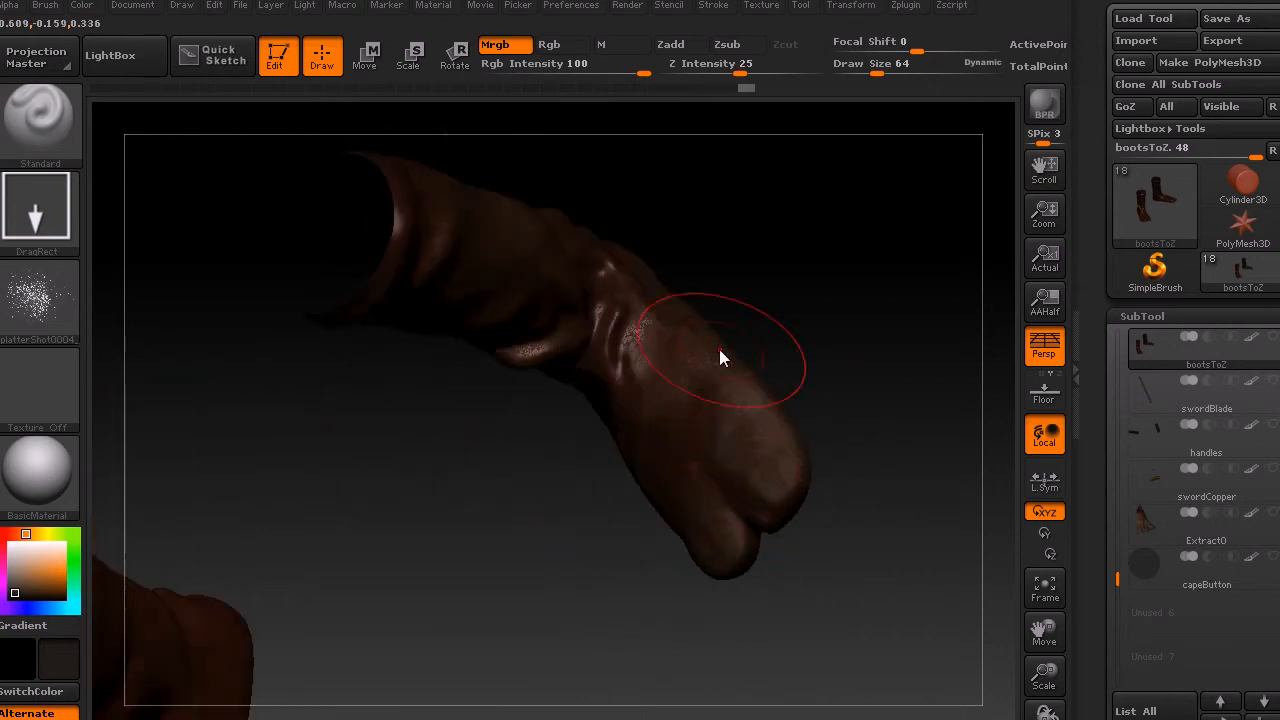
{"action": "mouse_move", "coordinate": [777, 309]}
{"action": "left_mouse_down"}
{"action": "mouse_move", "coordinate": [802, 249]}
{"action": "mouse_move", "coordinate": [500, 636]}
{"action": "mouse_move", "coordinate": [560, 466]}
{"action": "mouse_move", "coordinate": [491, 443]}
{"action": "mouse_move", "coordinate": [574, 406]}
{"action": "mouse_move", "coordinate": [598, 466]}
{"action": "mouse_move", "coordinate": [700, 560]}
{"action": "mouse_move", "coordinate": [623, 451]}
{"action": "mouse_move", "coordinate": [391, 437]}
{"action": "mouse_move", "coordinate": [529, 521]}
{"action": "mouse_move", "coordinate": [614, 649]}
{"action": "mouse_move", "coordinate": [428, 546]}
{"action": "mouse_move", "coordinate": [571, 380]}
{"action": "left_mouse_up"}
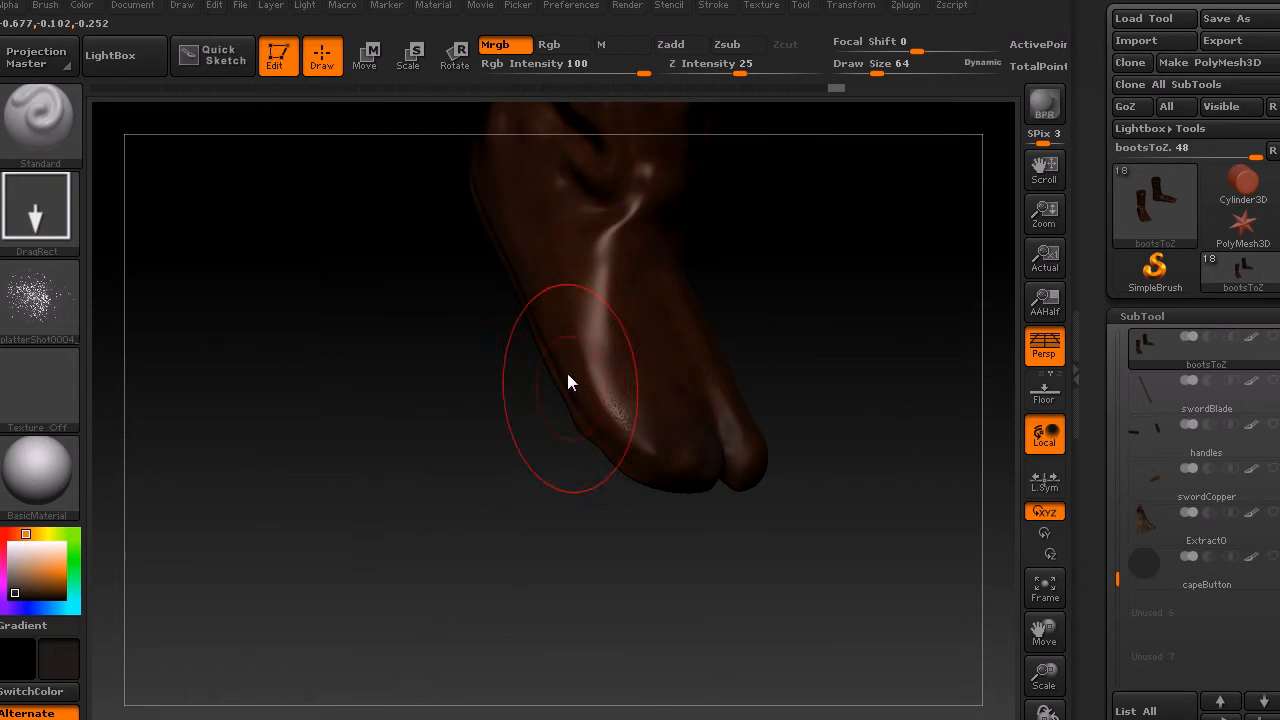
Step: Change the paint colour to a brighter orange-brown and stamp splatters on the boot's heel and the side of the foot
{"action": "left_click", "coordinate": [28, 594]}
{"action": "mouse_move", "coordinate": [710, 502]}
{"action": "left_mouse_down"}
{"action": "mouse_move", "coordinate": [810, 555]}
{"action": "mouse_move", "coordinate": [772, 428]}
{"action": "mouse_move", "coordinate": [694, 597]}
{"action": "mouse_move", "coordinate": [849, 534]}
{"action": "mouse_move", "coordinate": [566, 509]}
{"action": "mouse_move", "coordinate": [510, 560]}
{"action": "mouse_move", "coordinate": [564, 545]}
{"action": "mouse_move", "coordinate": [474, 668]}
{"action": "left_mouse_up"}
{"action": "left_click", "coordinate": [40, 585]}
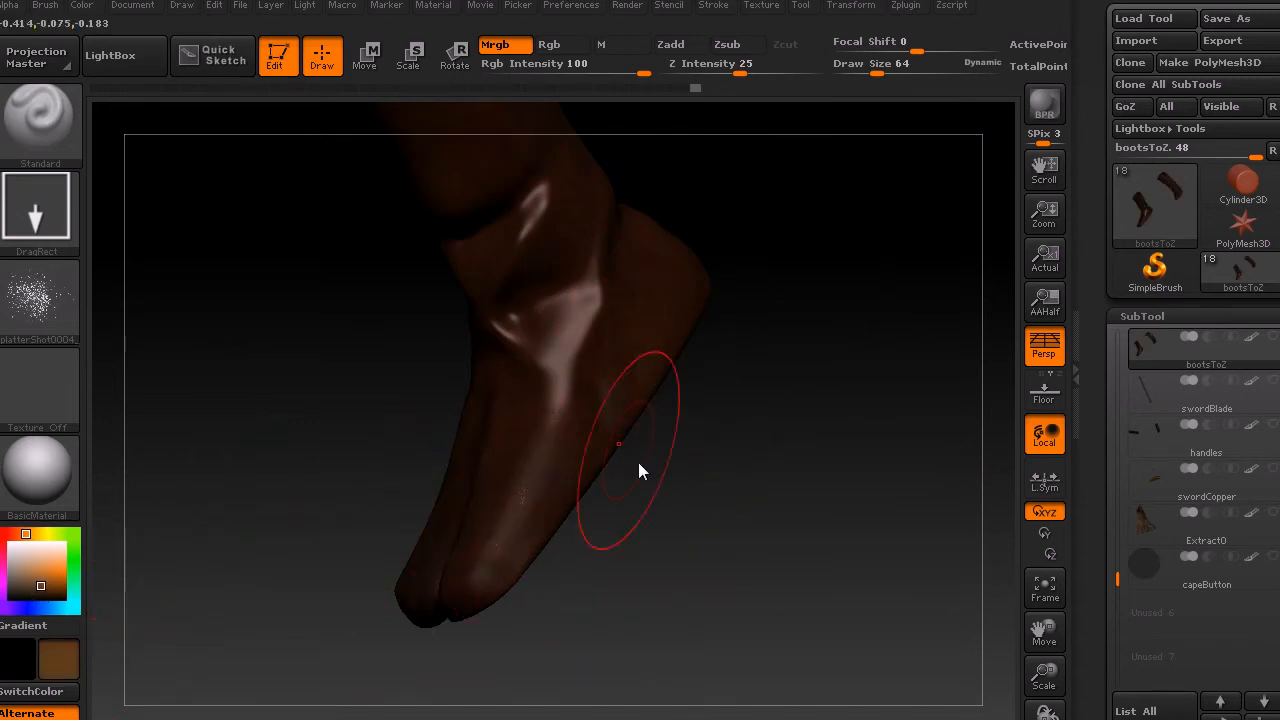
{"action": "left_click_drag", "start_coordinate": [656, 305], "coordinate": [760, 403]}
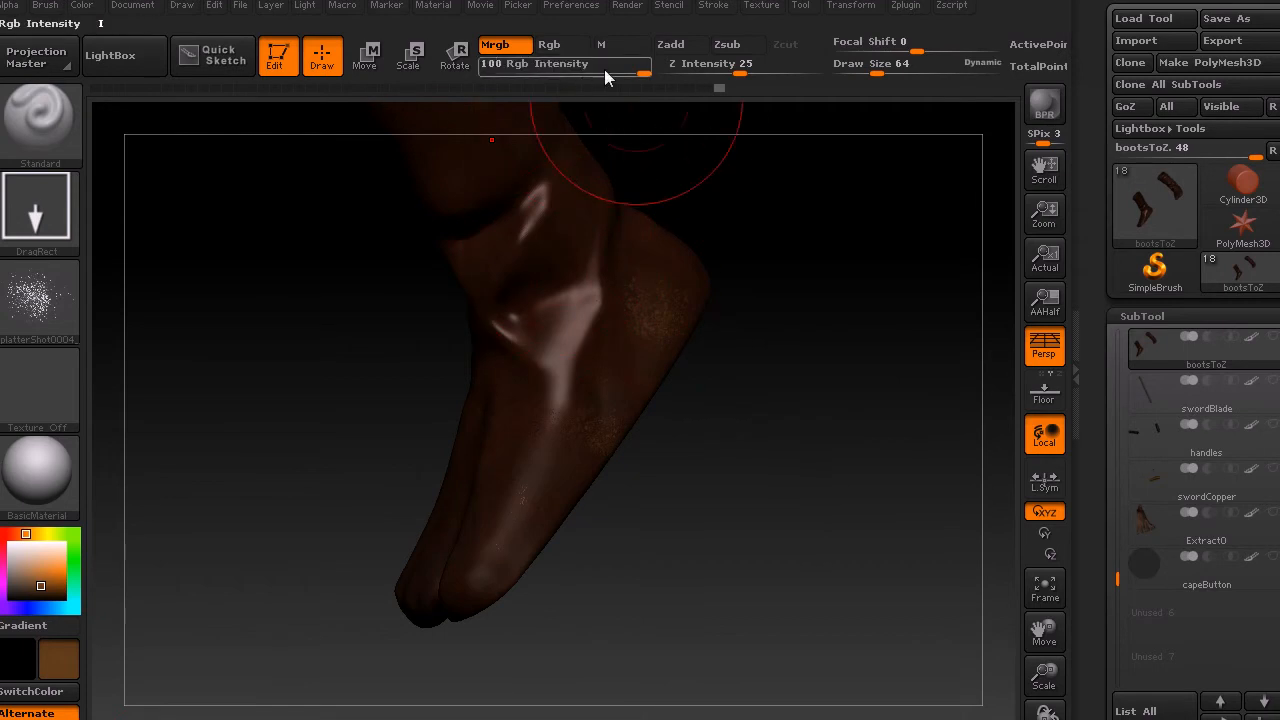
Step: Lower the Rgb Intensity to 44 and stamp softer orange-brown splatters on the top of the boot's foot
{"action": "left_click_drag", "start_coordinate": [751, 523], "coordinate": [690, 490]}
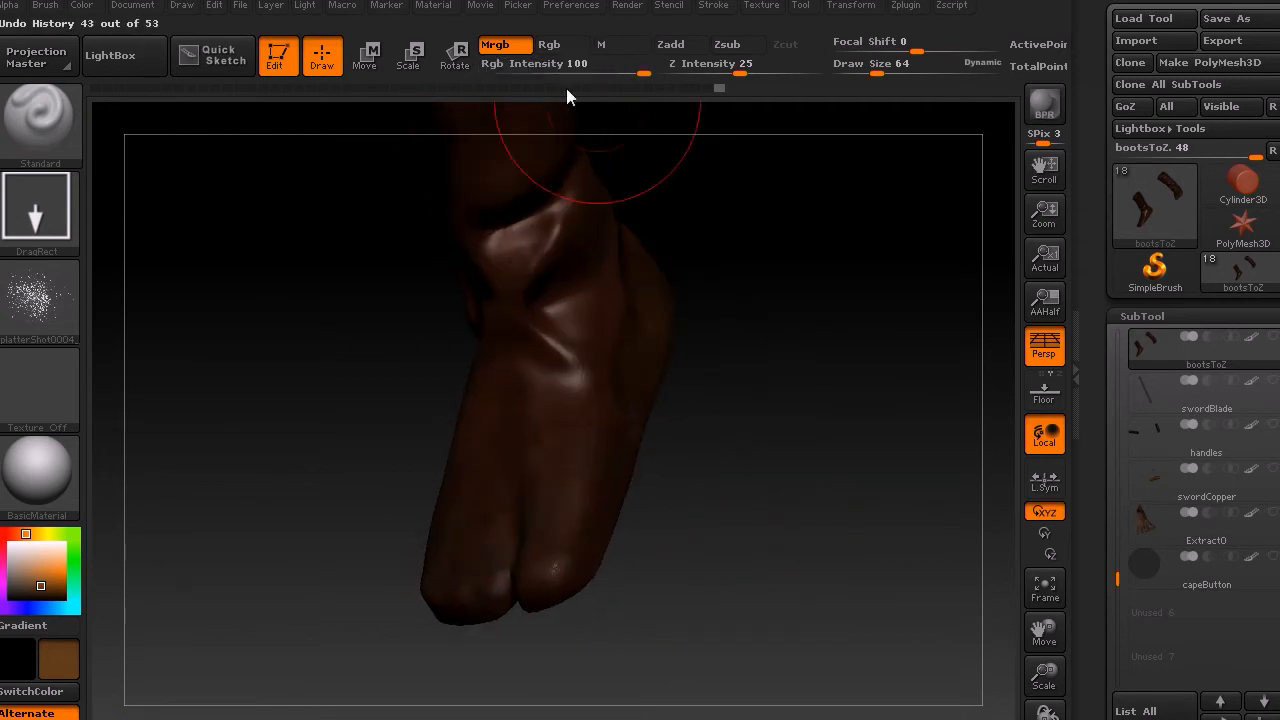
{"action": "left_click_drag", "start_coordinate": [618, 74], "coordinate": [592, 75]}
{"action": "left_click", "coordinate": [566, 380]}
{"action": "left_click_drag", "start_coordinate": [610, 615], "coordinate": [752, 614]}
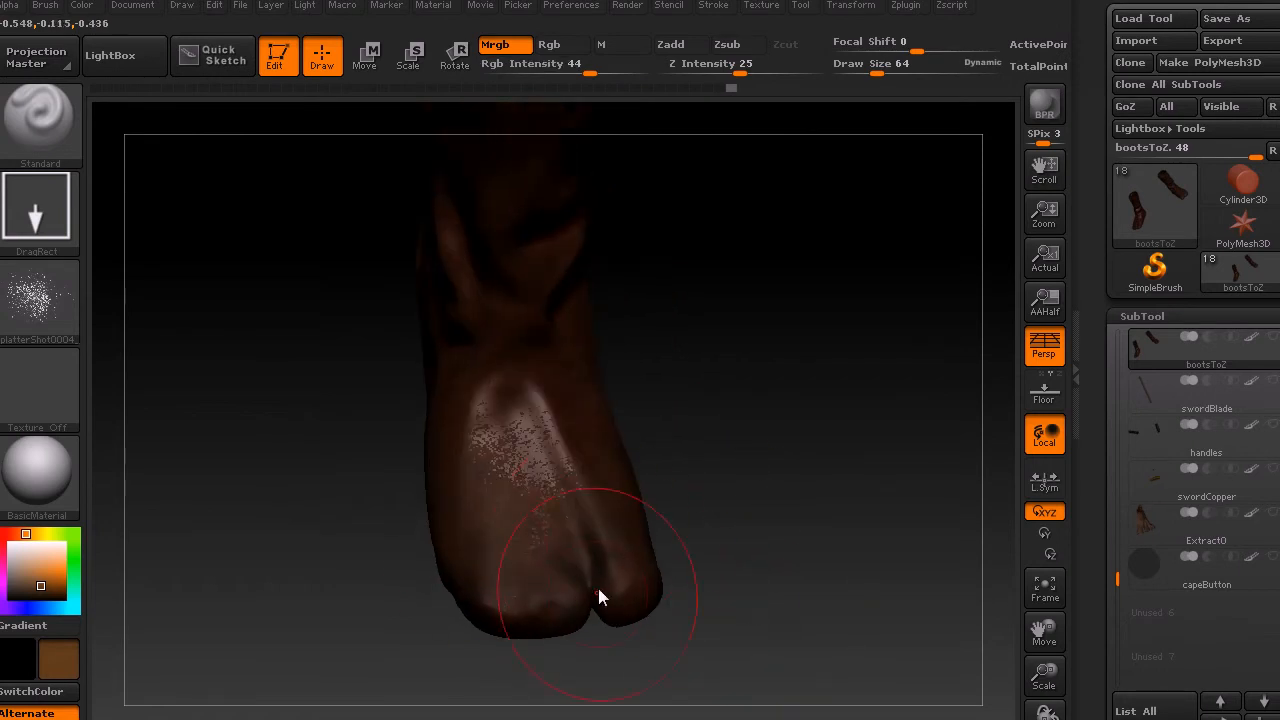
Step: Stamp further orange-brown splatters around the boot at the reduced intensity and check both boots from several angles
{"action": "left_click_drag", "start_coordinate": [380, 586], "coordinate": [451, 409]}
{"action": "left_click_drag", "start_coordinate": [346, 290], "coordinate": [421, 414]}
{"action": "left_click_drag", "start_coordinate": [337, 577], "coordinate": [300, 634]}
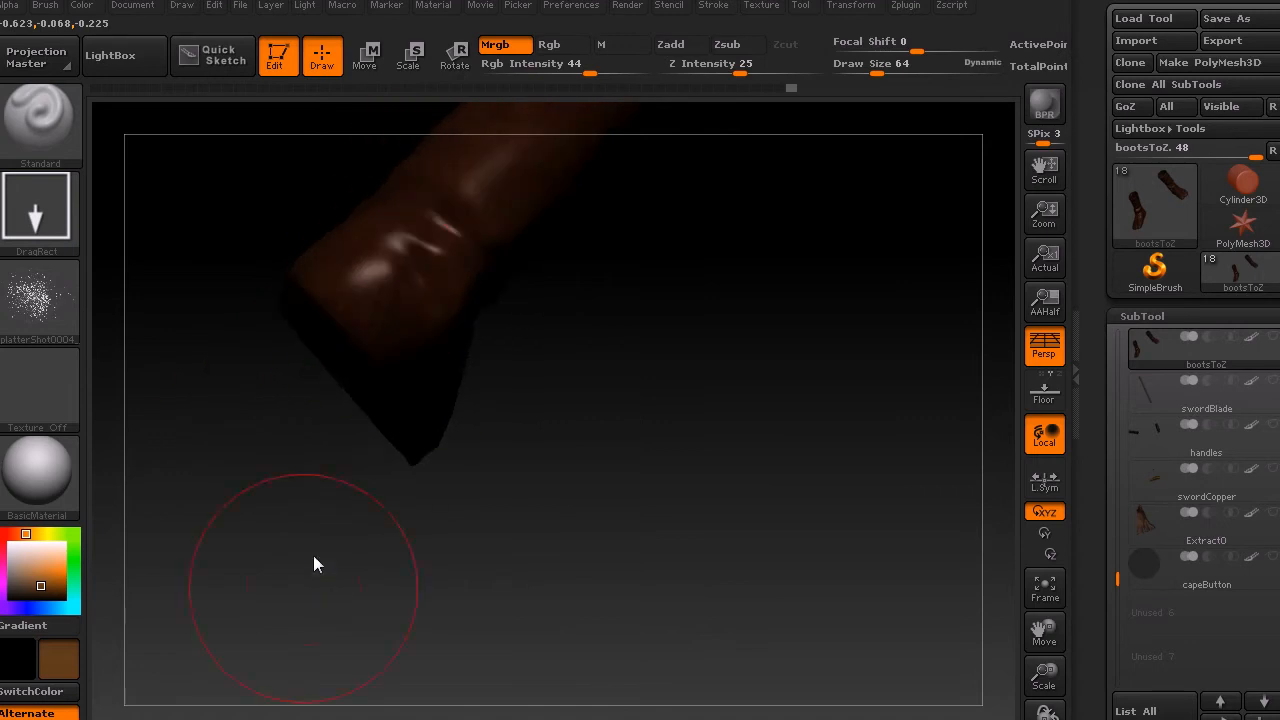
{"action": "left_click_drag", "start_coordinate": [700, 494], "coordinate": [560, 389]}
{"action": "left_click_drag", "start_coordinate": [686, 609], "coordinate": [800, 460]}
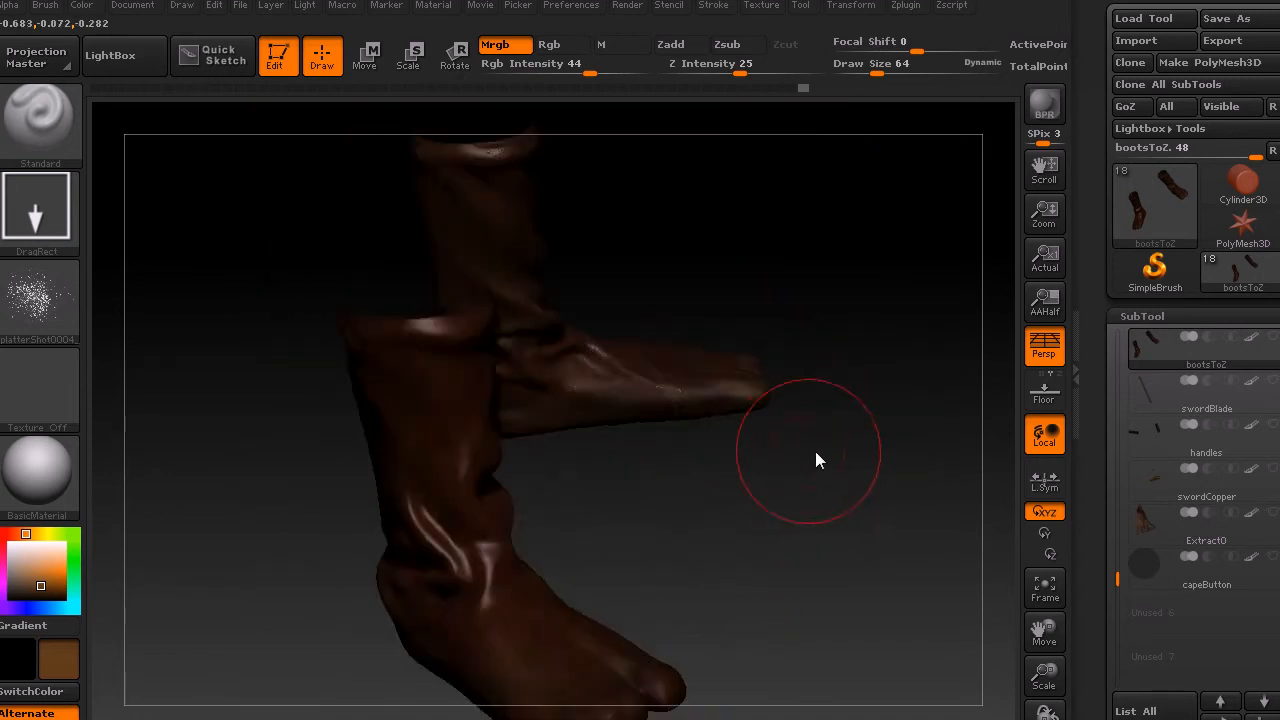
{"action": "left_click_drag", "start_coordinate": [814, 600], "coordinate": [707, 594]}
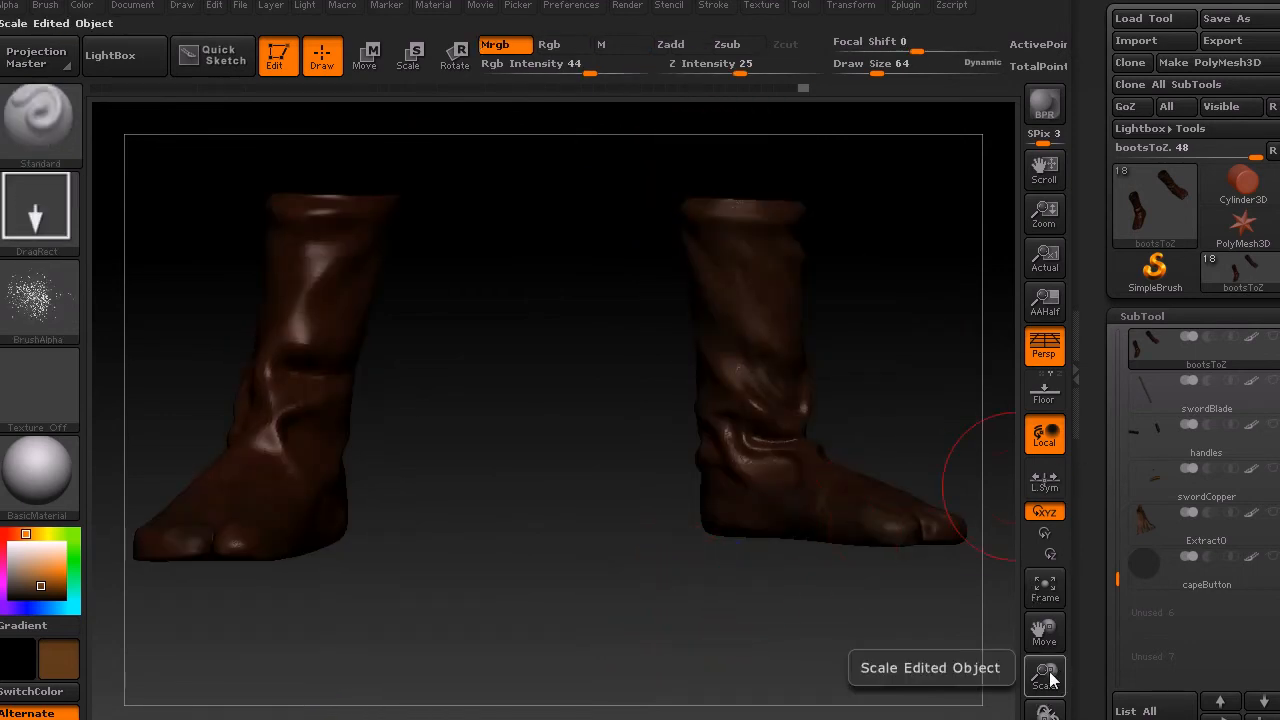
Step: Show all subtools again, frame the whole character and select the Extract0 cape subtool
{"action": "left_click_drag", "start_coordinate": [1047, 675], "coordinate": [1006, 666]}
{"action": "left_click_drag", "start_coordinate": [868, 401], "coordinate": [892, 499], "text": "alt"}
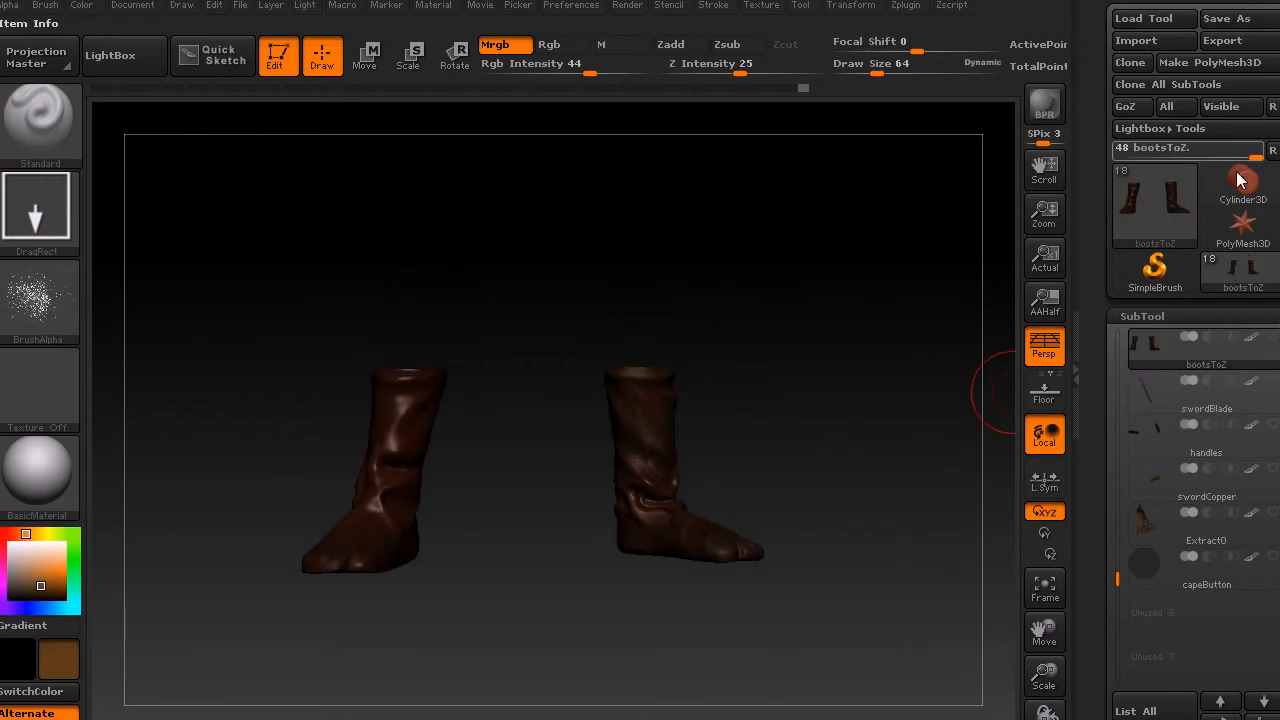
{"action": "left_click", "coordinate": [1189, 337], "text": "shift"}
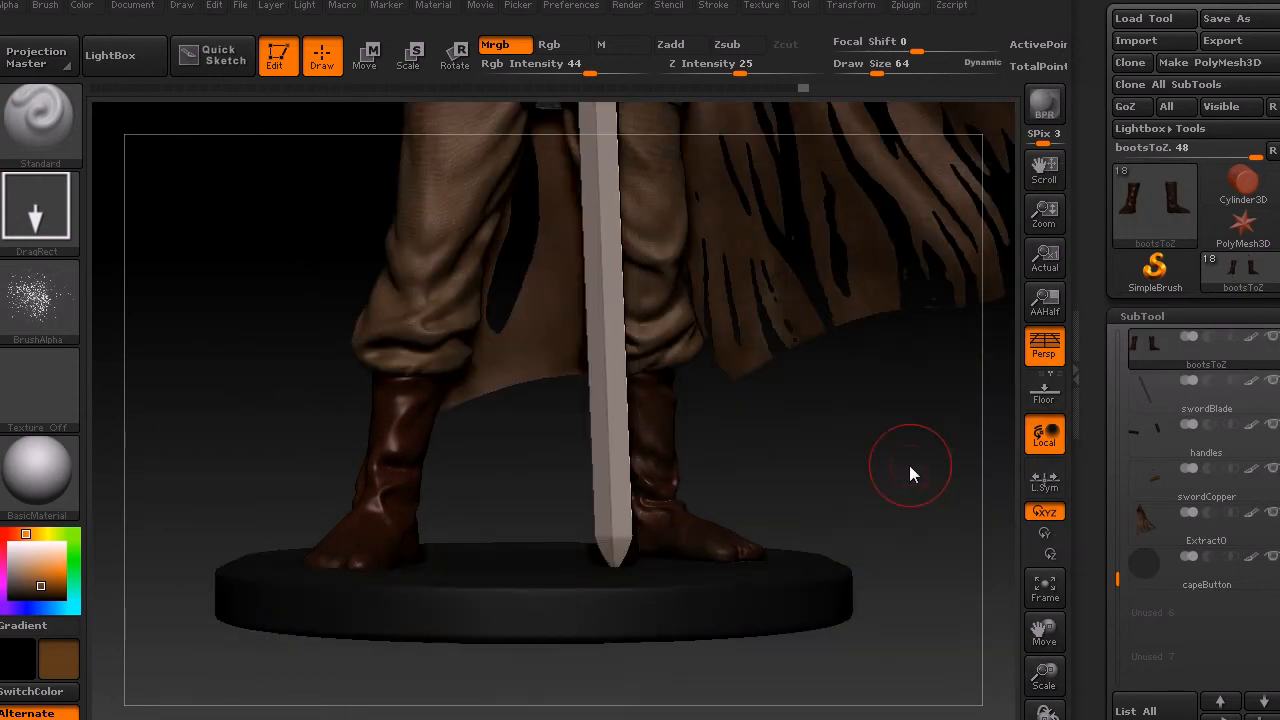
{"action": "left_click_drag", "start_coordinate": [910, 481], "coordinate": [889, 490], "text": "alt"}
{"action": "key", "text": "f"}
{"action": "left_click_drag", "start_coordinate": [842, 595], "coordinate": [727, 610]}
{"action": "left_click", "coordinate": [1218, 538]}
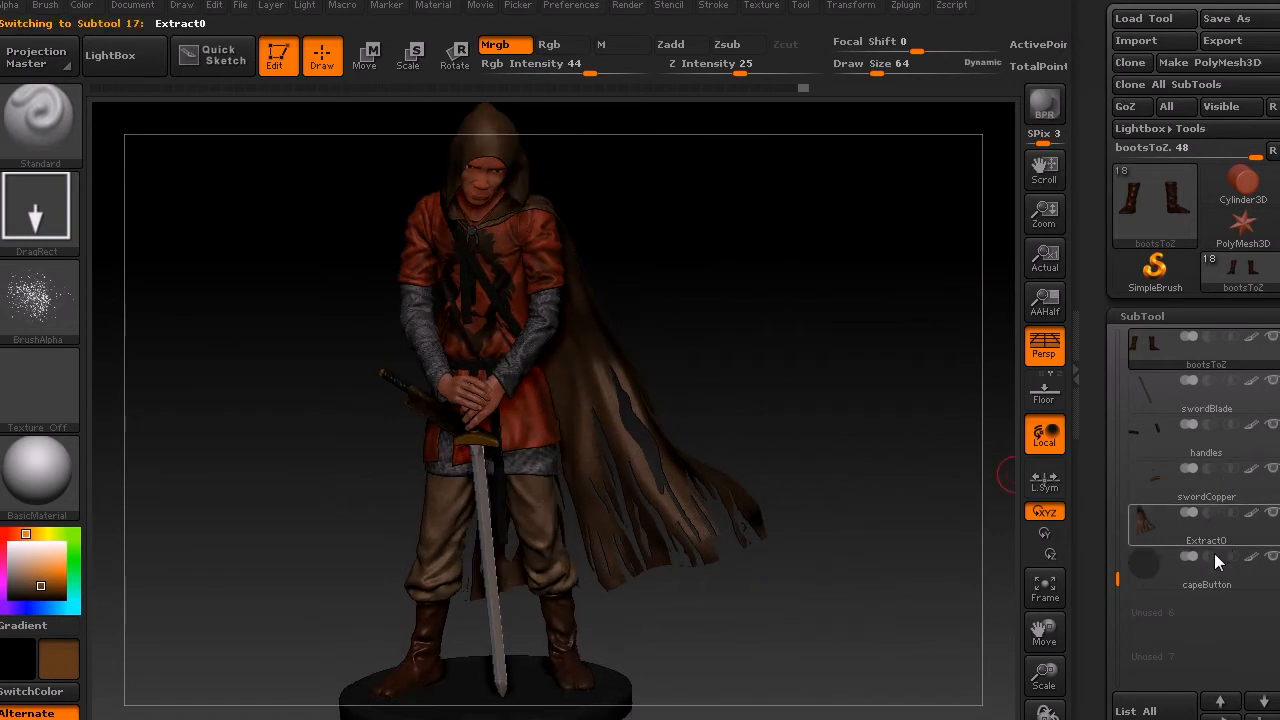
Step: Pick a dark brown, raise the Rgb Intensity to 57 and stamp splatters along the cape's torn lower hem
{"action": "left_click", "coordinate": [27, 593]}
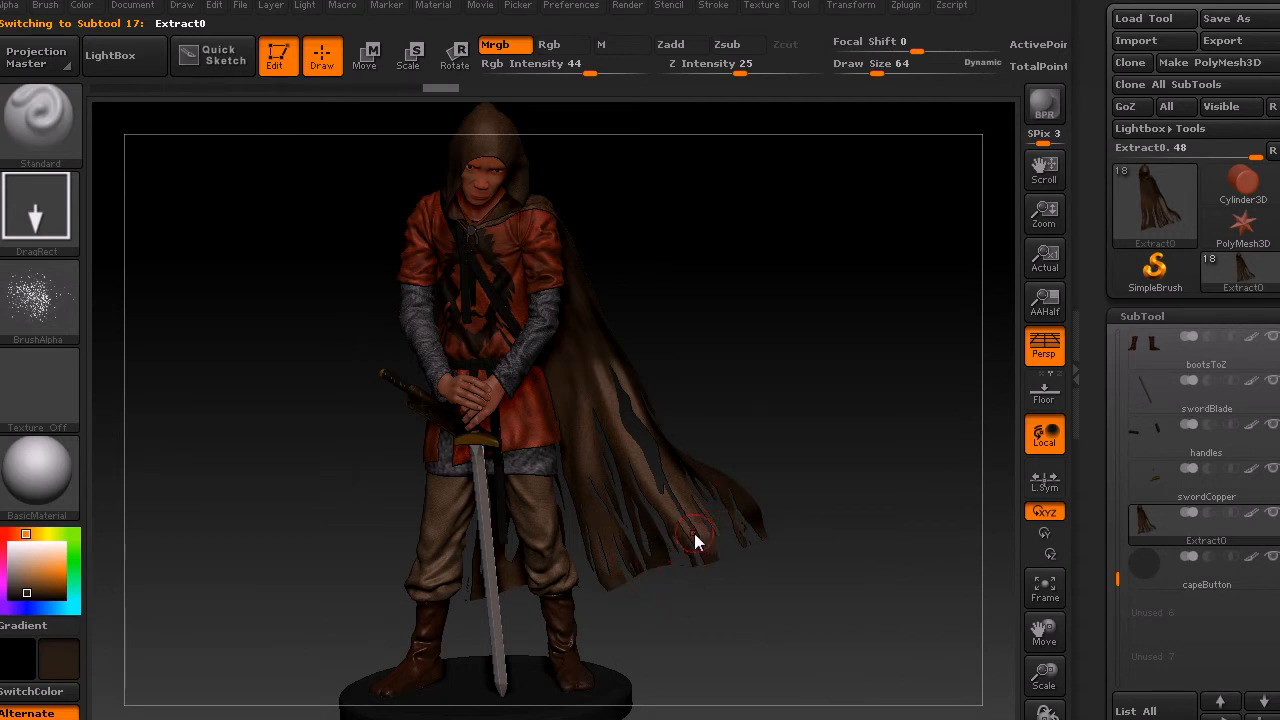
{"action": "left_click", "coordinate": [871, 680]}
{"action": "left_click", "coordinate": [820, 500]}
{"action": "left_click_drag", "start_coordinate": [1044, 632], "coordinate": [1062, 477]}
{"action": "left_click_drag", "start_coordinate": [590, 72], "coordinate": [605, 74]}
{"action": "left_click", "coordinate": [614, 371]}
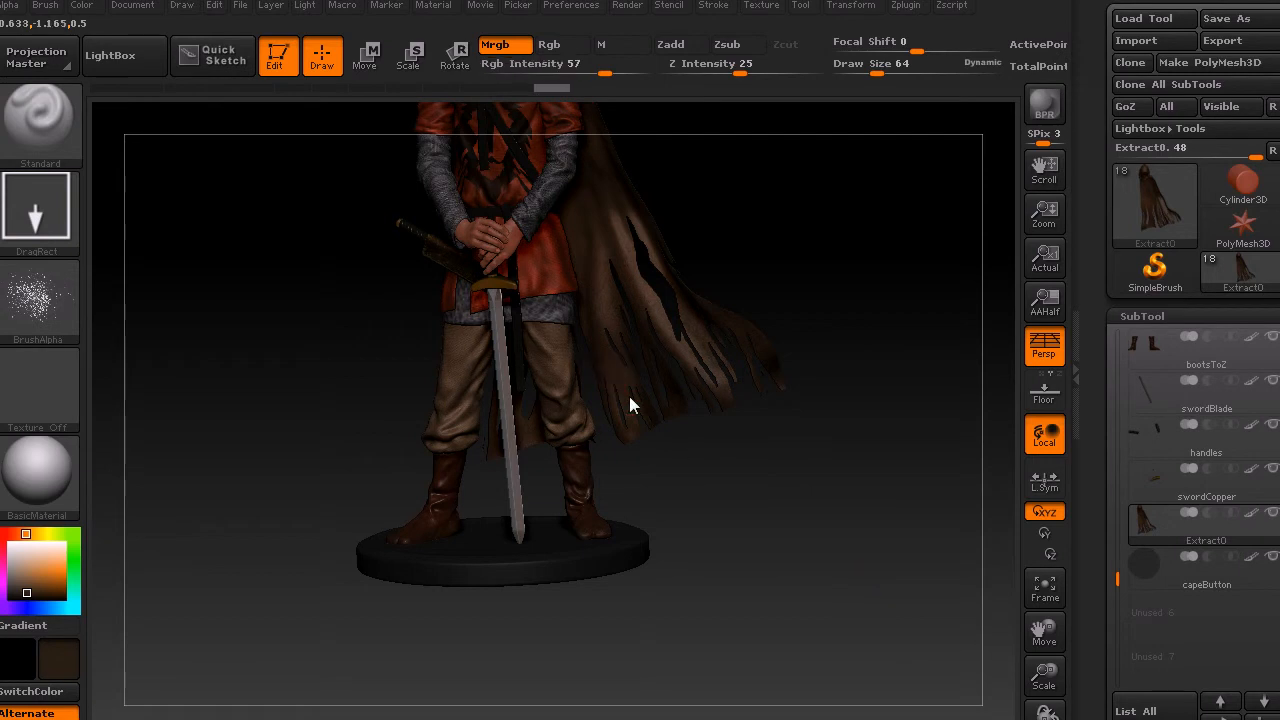
{"action": "mouse_move", "coordinate": [1044, 676]}
{"action": "left_mouse_down"}
{"action": "mouse_move", "coordinate": [680, 553]}
{"action": "mouse_move", "coordinate": [752, 702]}
{"action": "left_mouse_up"}
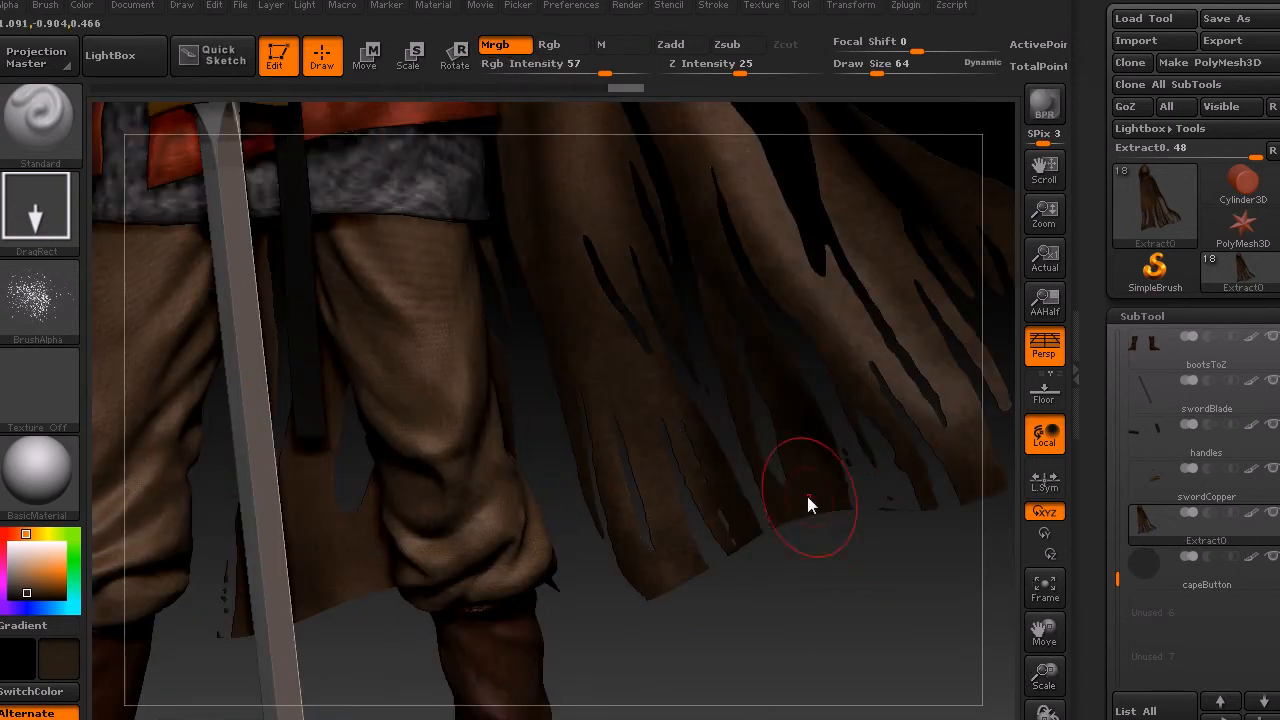
{"action": "left_click_drag", "start_coordinate": [784, 413], "coordinate": [940, 624]}
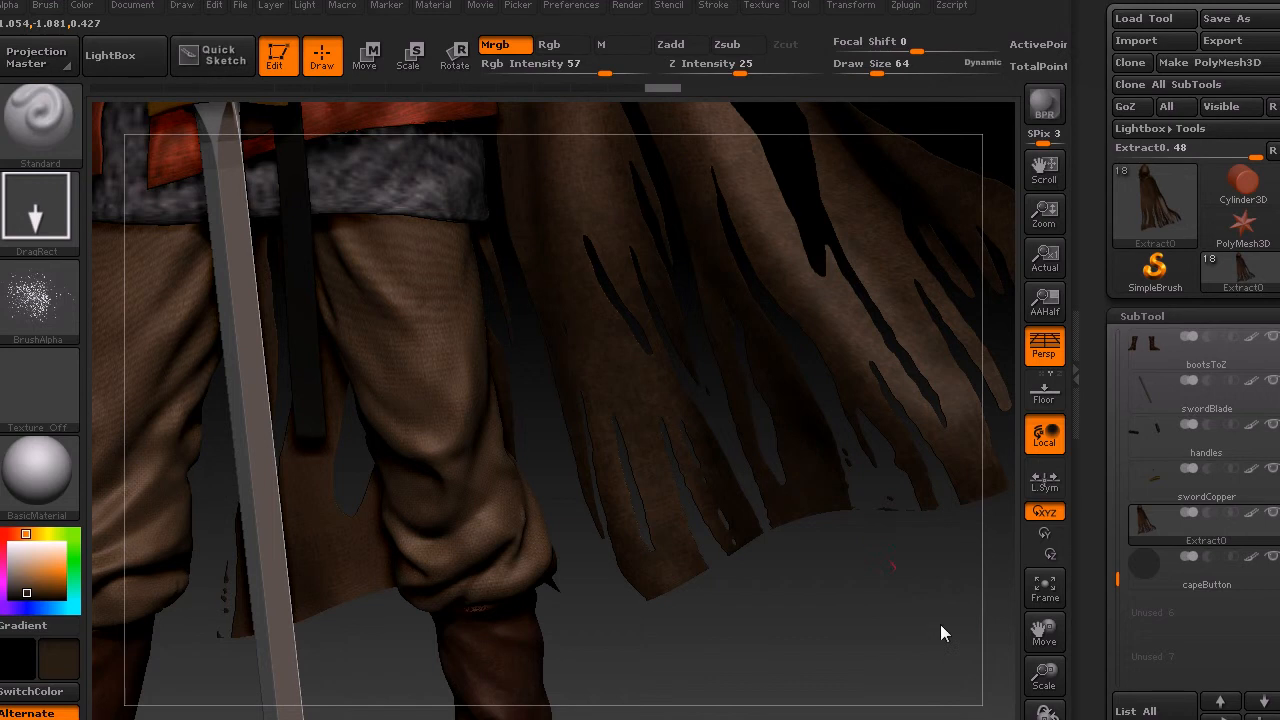
Step: Change the paint colour to orange-brown and stamp dirt splatters across the tattered strips of the cape's hem
{"action": "left_click", "coordinate": [42, 584]}
{"action": "left_click_drag", "start_coordinate": [674, 425], "coordinate": [834, 717]}
{"action": "left_click_drag", "start_coordinate": [888, 616], "coordinate": [652, 495]}
{"action": "left_click_drag", "start_coordinate": [880, 676], "coordinate": [895, 696]}
{"action": "left_click_drag", "start_coordinate": [769, 337], "coordinate": [963, 636]}
{"action": "left_click_drag", "start_coordinate": [662, 544], "coordinate": [664, 548]}
{"action": "left_click_drag", "start_coordinate": [553, 353], "coordinate": [571, 394]}
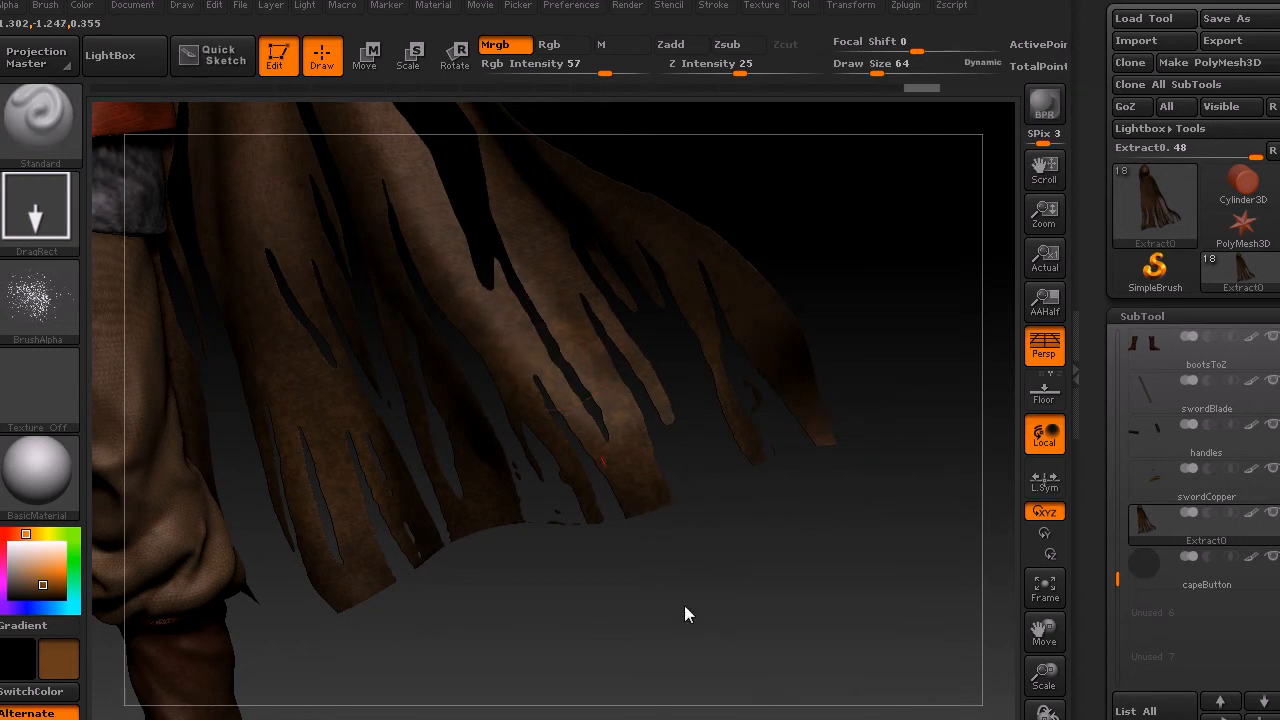
{"action": "mouse_move", "coordinate": [843, 526]}
{"action": "left_mouse_down", "text": "alt"}
{"action": "mouse_move", "coordinate": [851, 480]}
{"action": "mouse_move", "coordinate": [935, 370]}
{"action": "left_mouse_up", "text": "alt"}
{"action": "left_click_drag", "start_coordinate": [405, 372], "coordinate": [575, 608]}
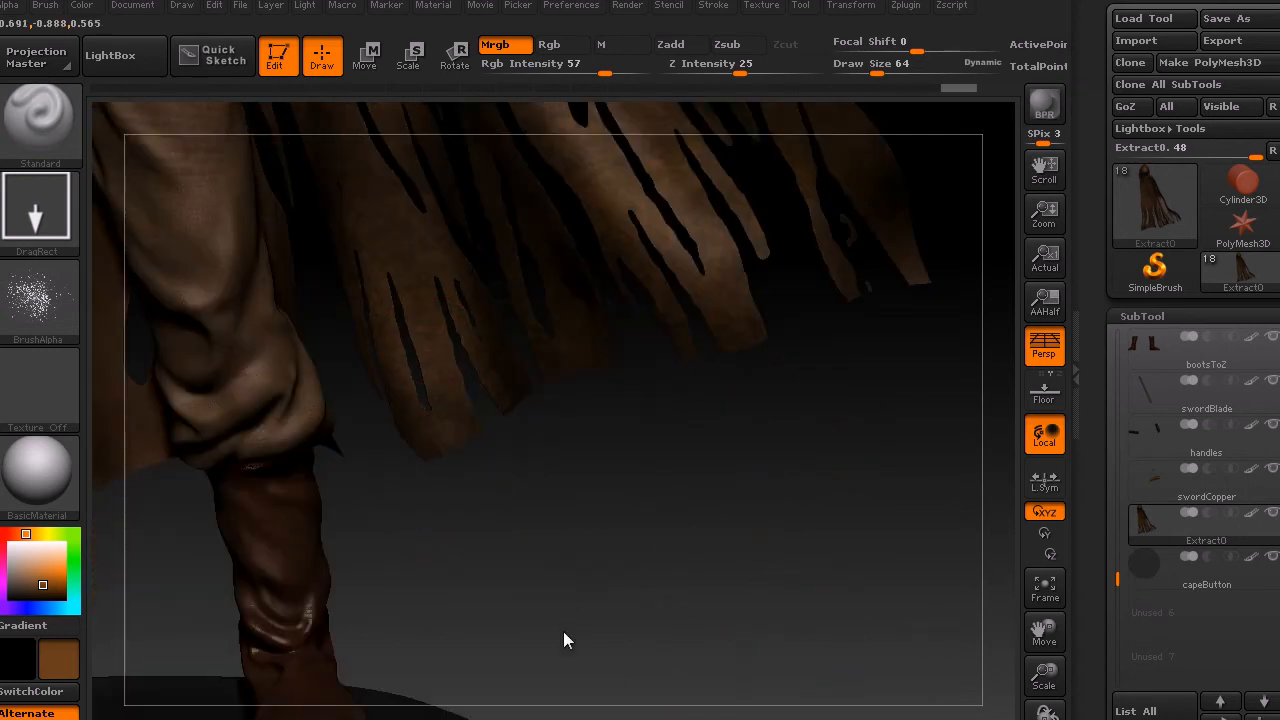
Step: Switch to a very dark brown and stamp large splatters over the lower strips of the cape
{"action": "left_click_drag", "start_coordinate": [63, 578], "coordinate": [31, 594]}
{"action": "left_click_drag", "start_coordinate": [752, 704], "coordinate": [753, 702]}
{"action": "left_click_drag", "start_coordinate": [502, 339], "coordinate": [812, 621]}
{"action": "left_click_drag", "start_coordinate": [572, 289], "coordinate": [574, 292]}
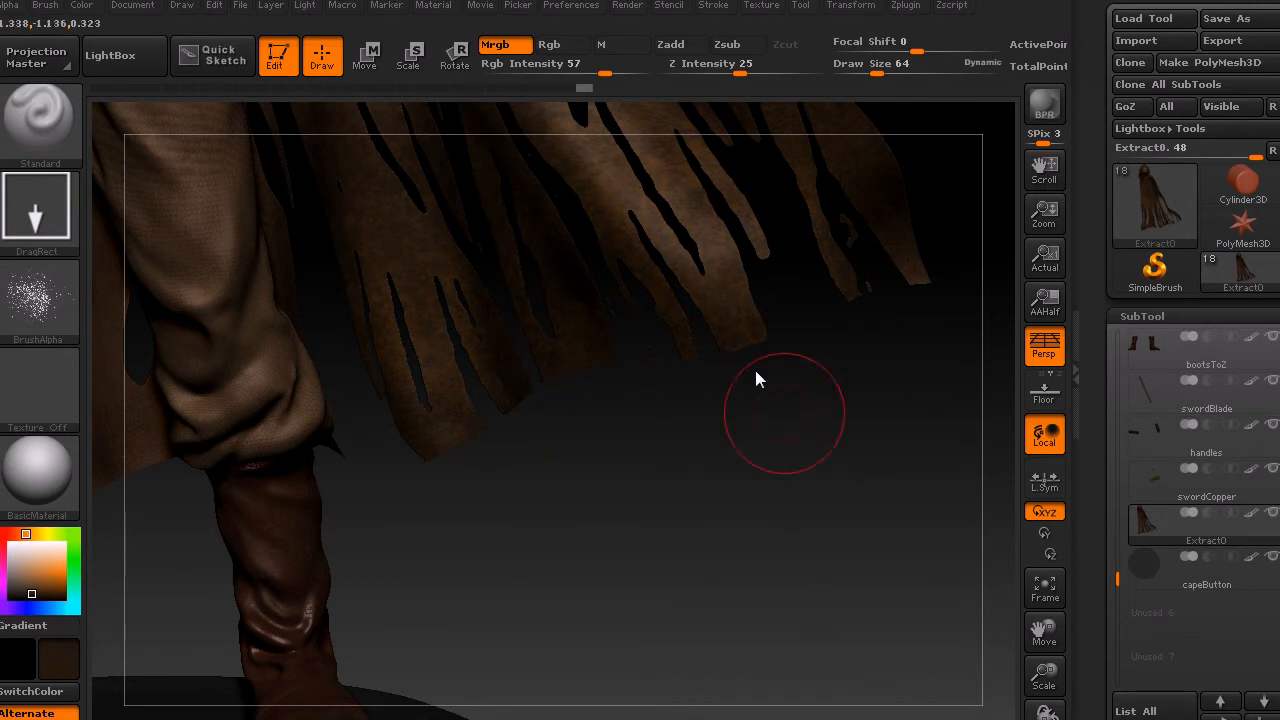
{"action": "mouse_move", "coordinate": [890, 503]}
{"action": "left_mouse_down"}
{"action": "mouse_move", "coordinate": [834, 216]}
{"action": "mouse_move", "coordinate": [880, 232]}
{"action": "left_mouse_up"}
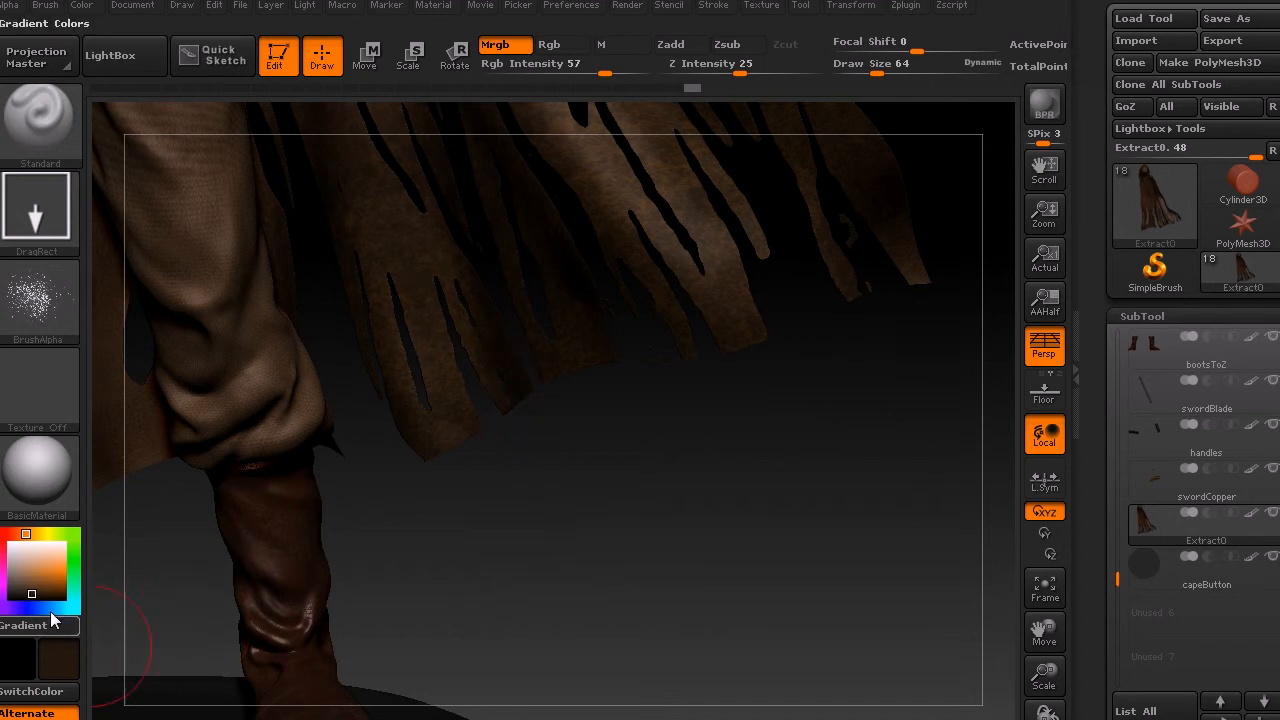
Step: Choose a lighter tan-brown, load the SplatterCircle0009 alpha and stamp splatters on the cape's lower strips
{"action": "left_click_drag", "start_coordinate": [32, 598], "coordinate": [29, 580]}
{"action": "left_click_drag", "start_coordinate": [418, 307], "coordinate": [463, 368]}
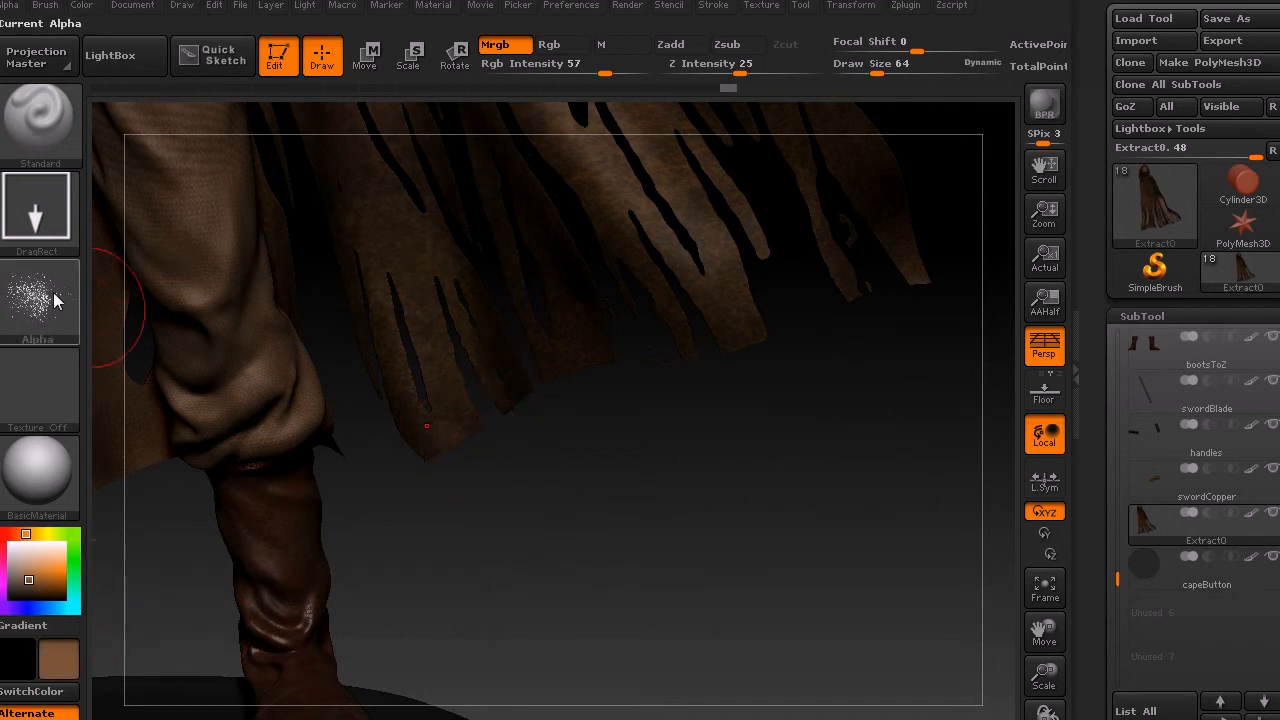
{"action": "left_click", "coordinate": [58, 290]}
{"action": "left_click", "coordinate": [680, 318]}
{"action": "left_click_drag", "start_coordinate": [852, 530], "coordinate": [862, 545]}
{"action": "left_click_drag", "start_coordinate": [620, 240], "coordinate": [861, 551]}
{"action": "left_click_drag", "start_coordinate": [430, 335], "coordinate": [570, 678]}
{"action": "mouse_move", "coordinate": [468, 243]}
{"action": "left_mouse_down"}
{"action": "mouse_move", "coordinate": [748, 617]}
{"action": "mouse_move", "coordinate": [749, 592]}
{"action": "left_mouse_up"}
Step: Frame the character and stamp a large tan-brown splatter over the middle and lower part of the cape
{"action": "key", "text": "f"}
{"action": "left_click_drag", "start_coordinate": [803, 524], "coordinate": [746, 305], "text": "alt"}
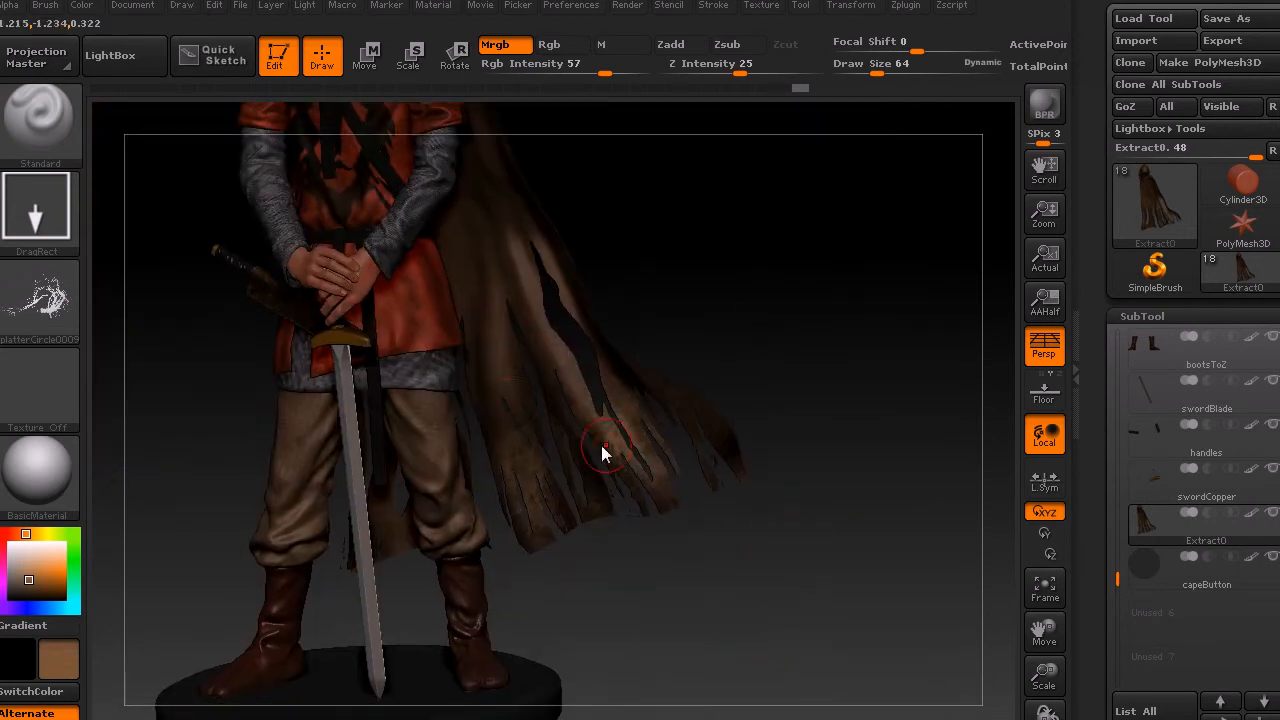
{"action": "left_click_drag", "start_coordinate": [529, 314], "coordinate": [690, 576]}
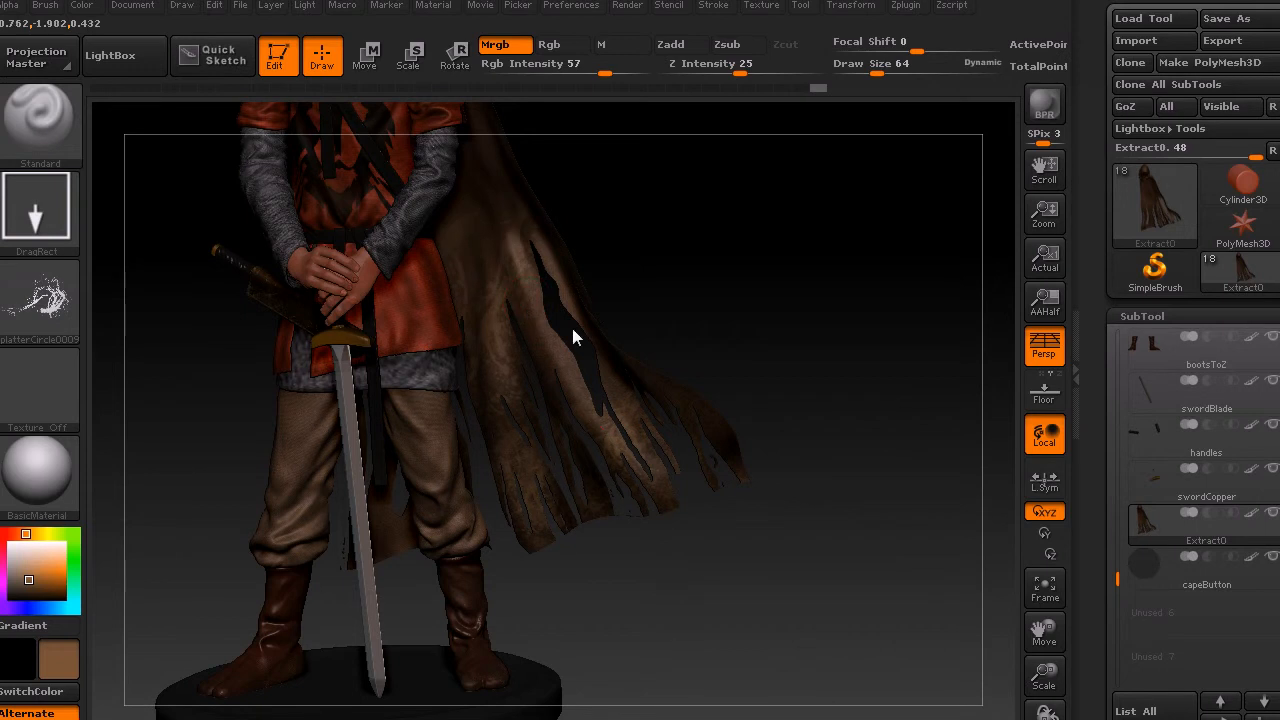
{"action": "left_click_drag", "start_coordinate": [838, 491], "coordinate": [838, 491]}
Step: Return to a dark brown and stamp SplatterCircle0009 splatters across the middle of the cape
{"action": "left_click", "coordinate": [42, 595]}
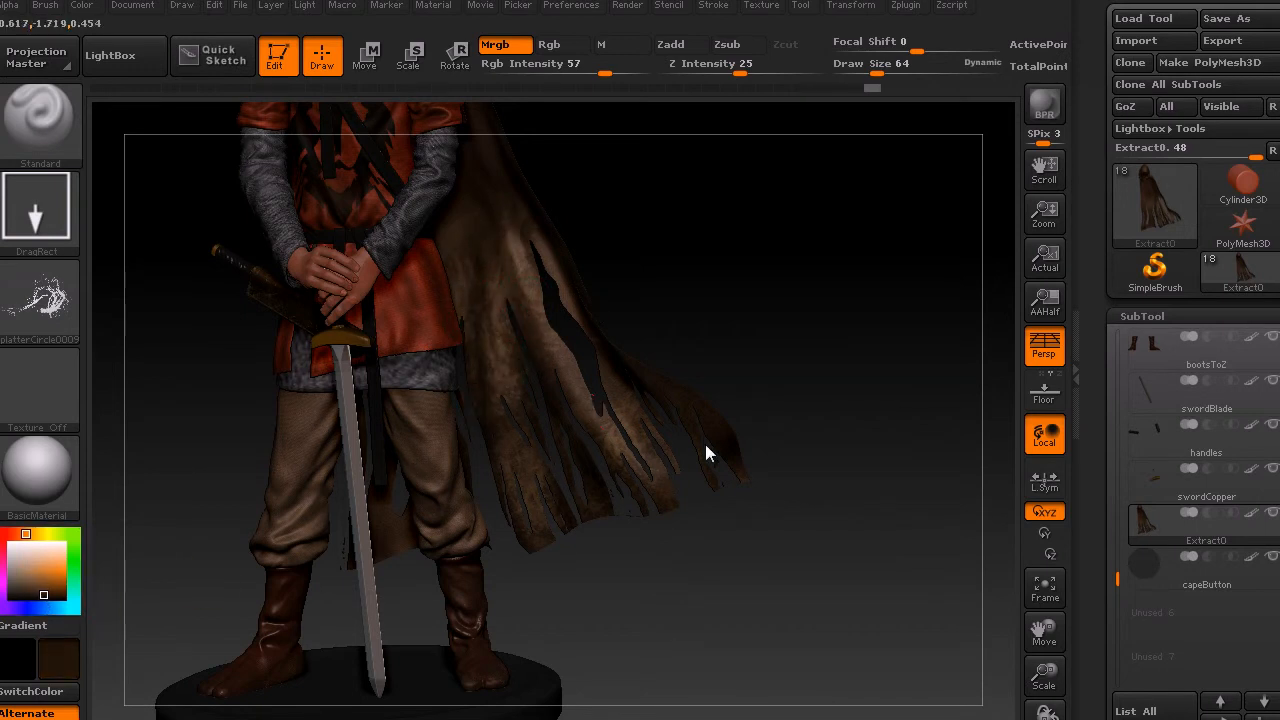
{"action": "left_click_drag", "start_coordinate": [538, 412], "coordinate": [626, 328]}
{"action": "left_click_drag", "start_coordinate": [575, 428], "coordinate": [687, 370]}
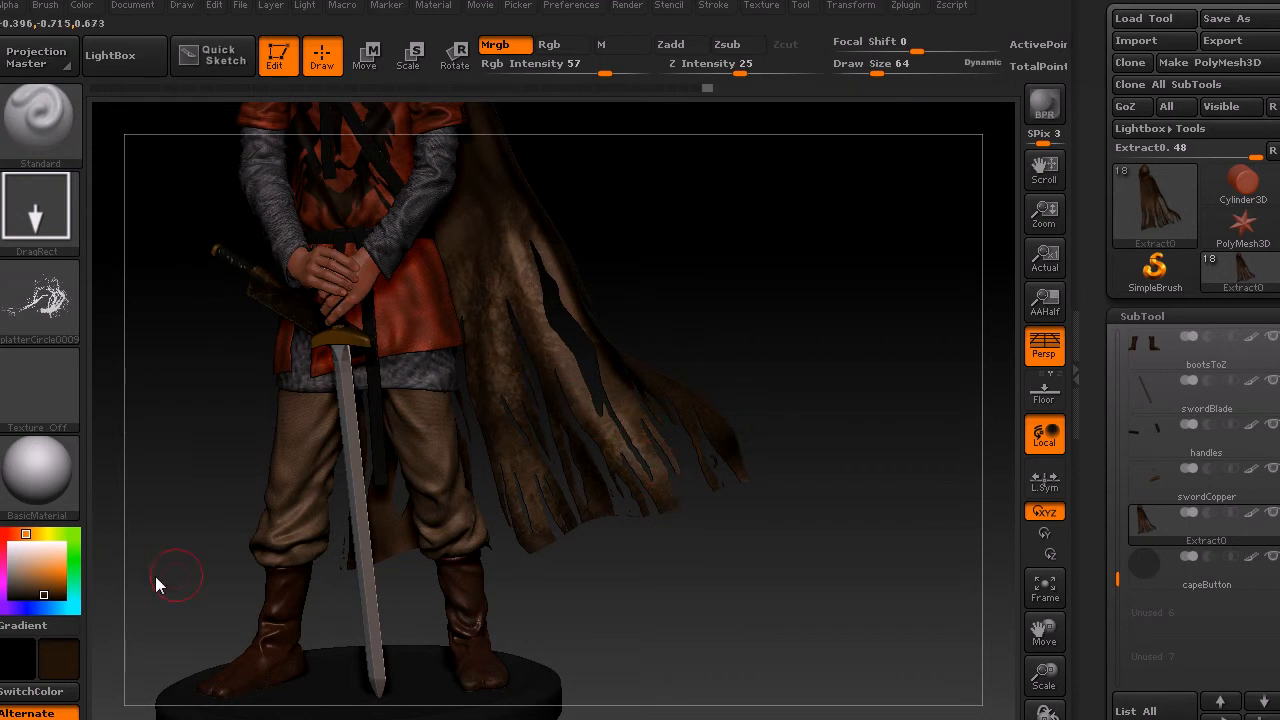
Step: Pick a muted reddish brown for the cape and switch the alpha to SplatterShot0004
{"action": "left_click", "coordinate": [24, 586]}
{"action": "left_click", "coordinate": [21, 534]}
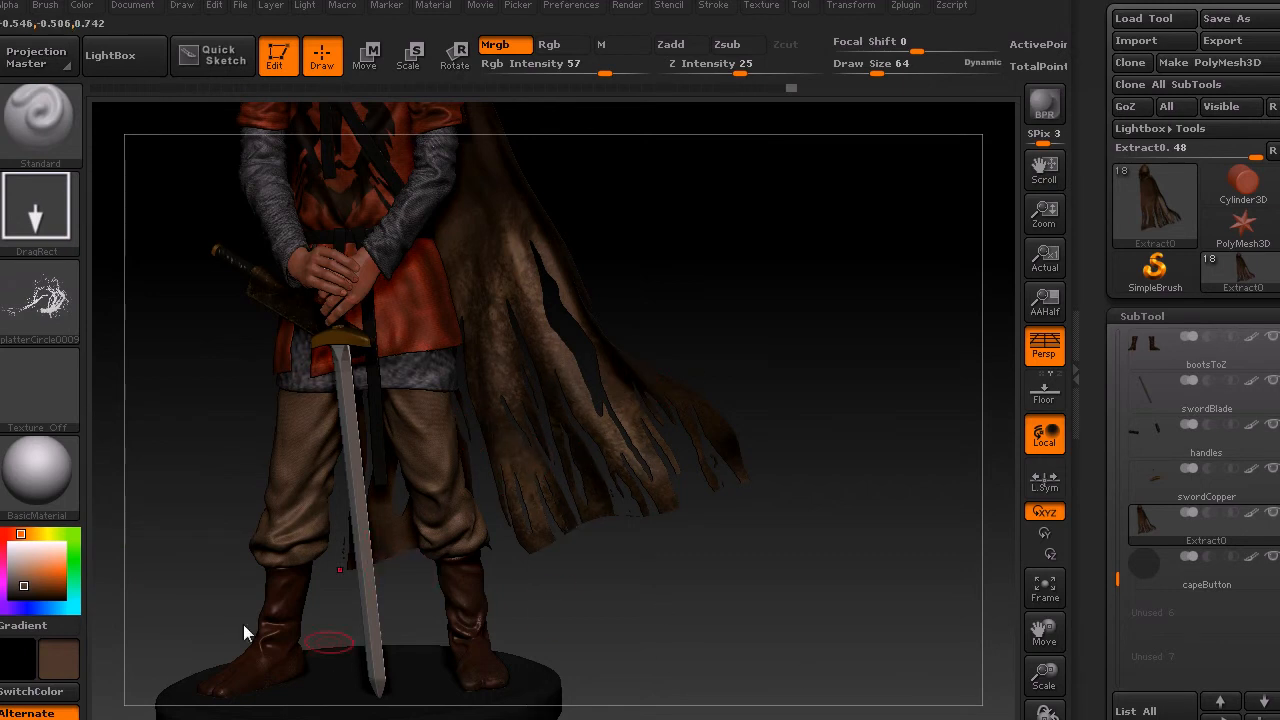
{"action": "left_click", "coordinate": [38, 300]}
{"action": "left_click", "coordinate": [503, 318]}
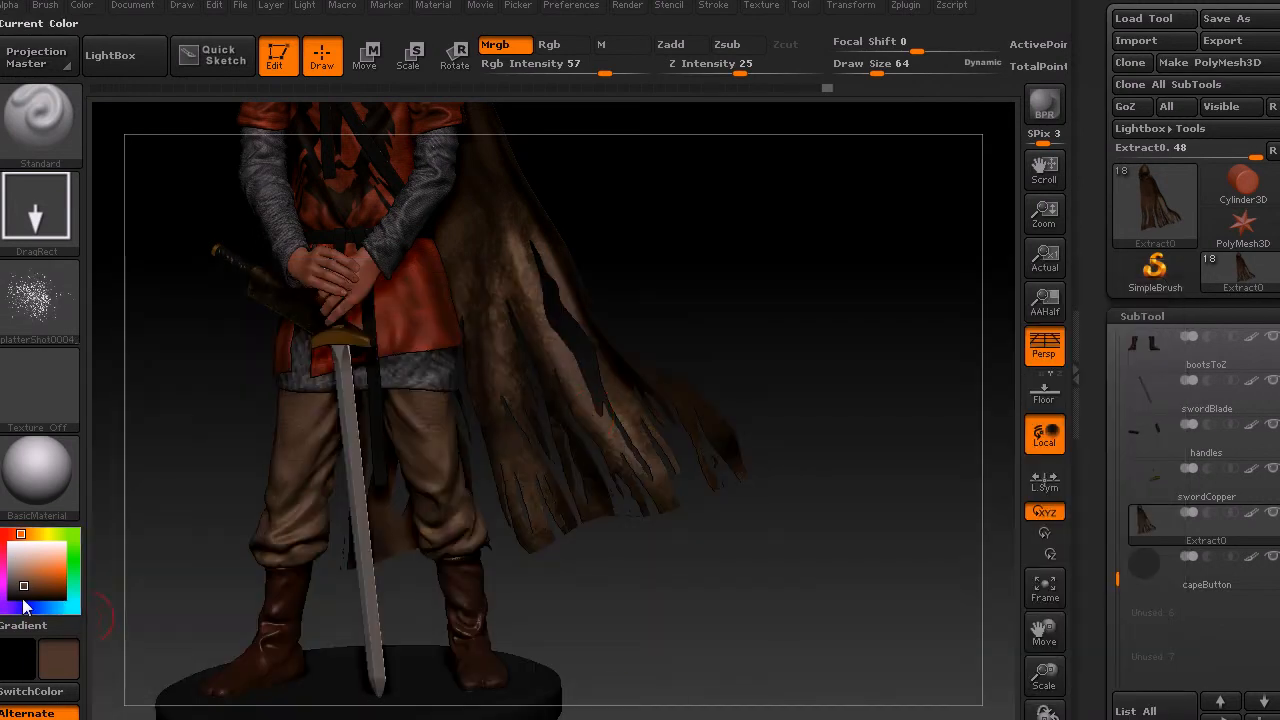
Step: Change the paint colour to a dark red and stamp SplatterShot0004 splatters on the cape
{"action": "left_click", "coordinate": [12, 536]}
{"action": "left_click", "coordinate": [38, 598]}
{"action": "left_click", "coordinate": [45, 592]}
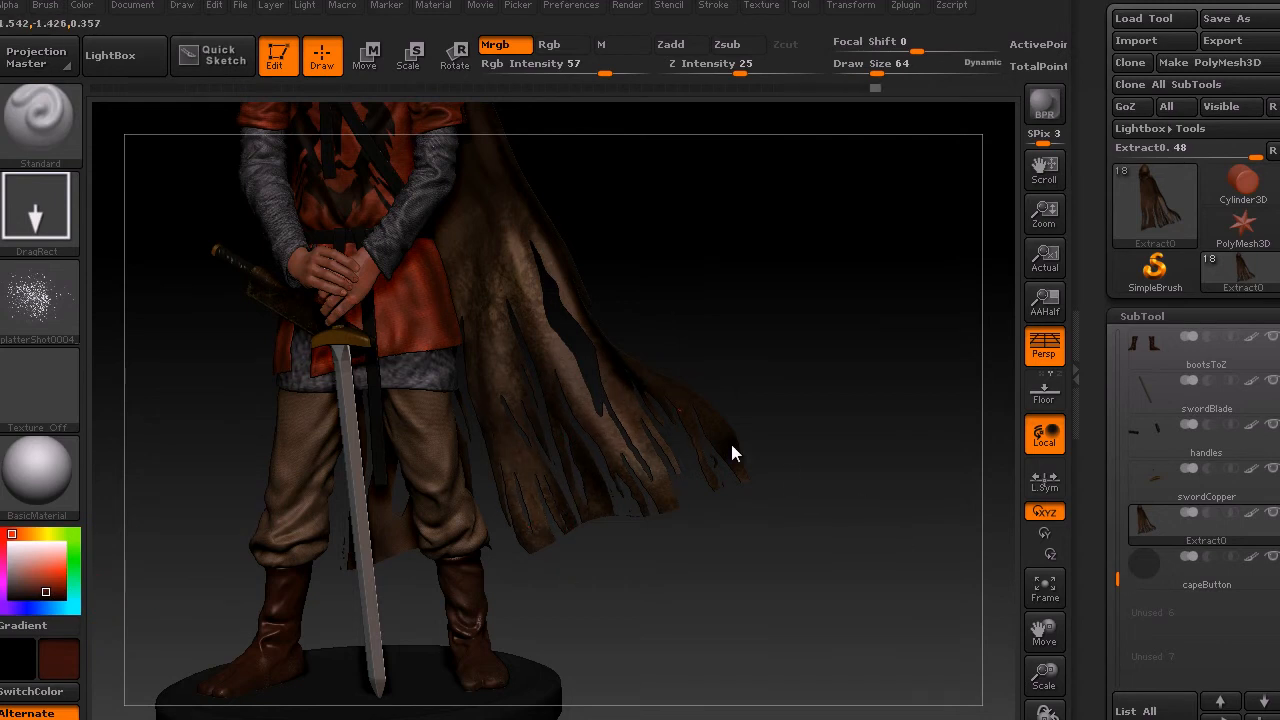
{"action": "mouse_move", "coordinate": [819, 514]}
{"action": "left_mouse_down"}
{"action": "mouse_move", "coordinate": [820, 565]}
{"action": "mouse_move", "coordinate": [971, 543]}
{"action": "mouse_move", "coordinate": [857, 549]}
{"action": "mouse_move", "coordinate": [828, 517]}
{"action": "left_mouse_up"}
Step: Zoom in on the cape's outer torn tip and hide the loose scrap floating between the two end strips
{"action": "left_click_drag", "start_coordinate": [1044, 677], "coordinate": [1096, 606]}
{"action": "left_click_drag", "start_coordinate": [884, 668], "coordinate": [862, 570]}
{"action": "left_click_drag", "start_coordinate": [1044, 677], "coordinate": [860, 640]}
{"action": "left_click_drag", "start_coordinate": [695, 586], "coordinate": [663, 431]}
{"action": "key", "text": "ctrl+shift"}
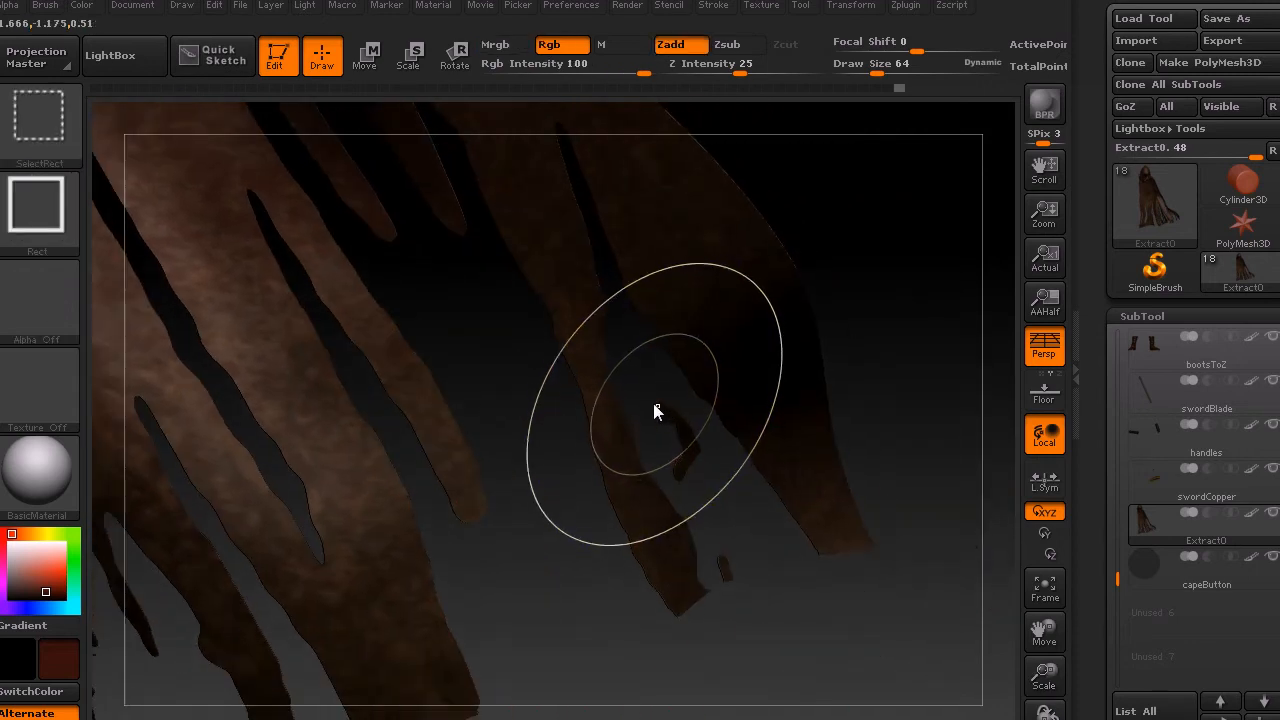
{"action": "left_click_drag", "start_coordinate": [699, 473], "coordinate": [694, 462], "text": "ctrl+shift"}
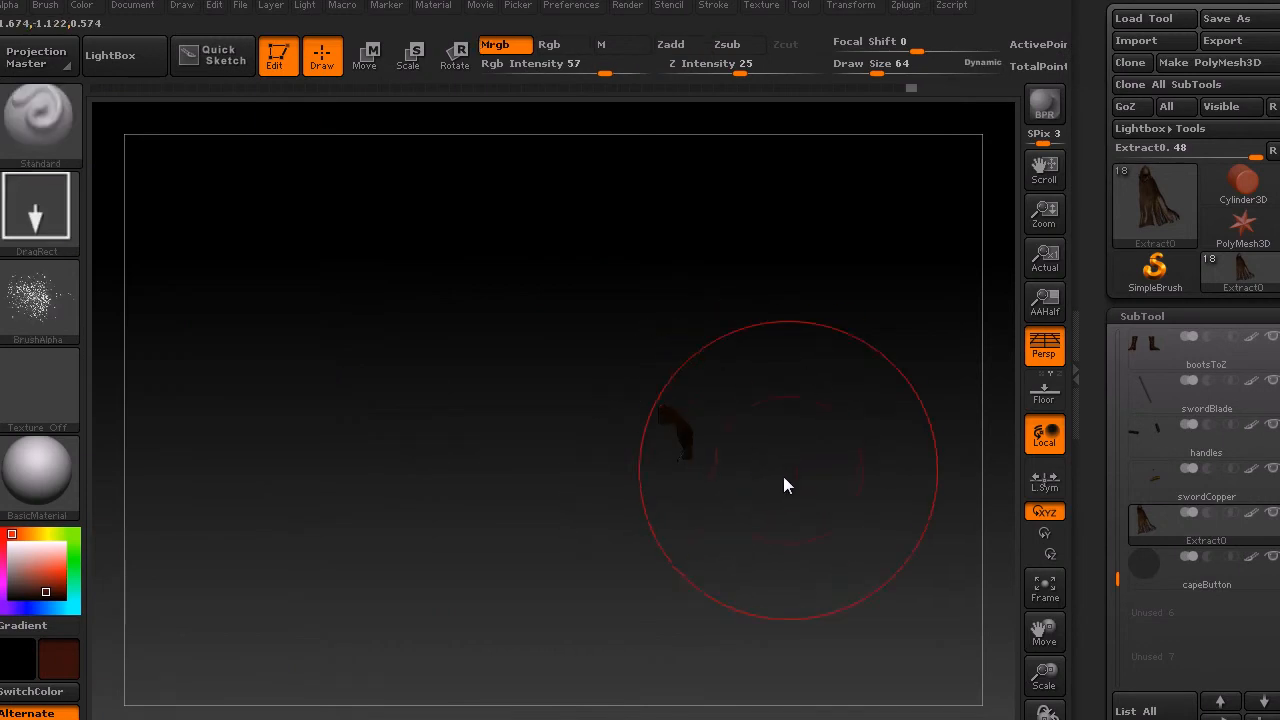
{"action": "key", "text": "ctrl"}
{"action": "left_click", "coordinate": [700, 426], "text": "ctrl+shift"}
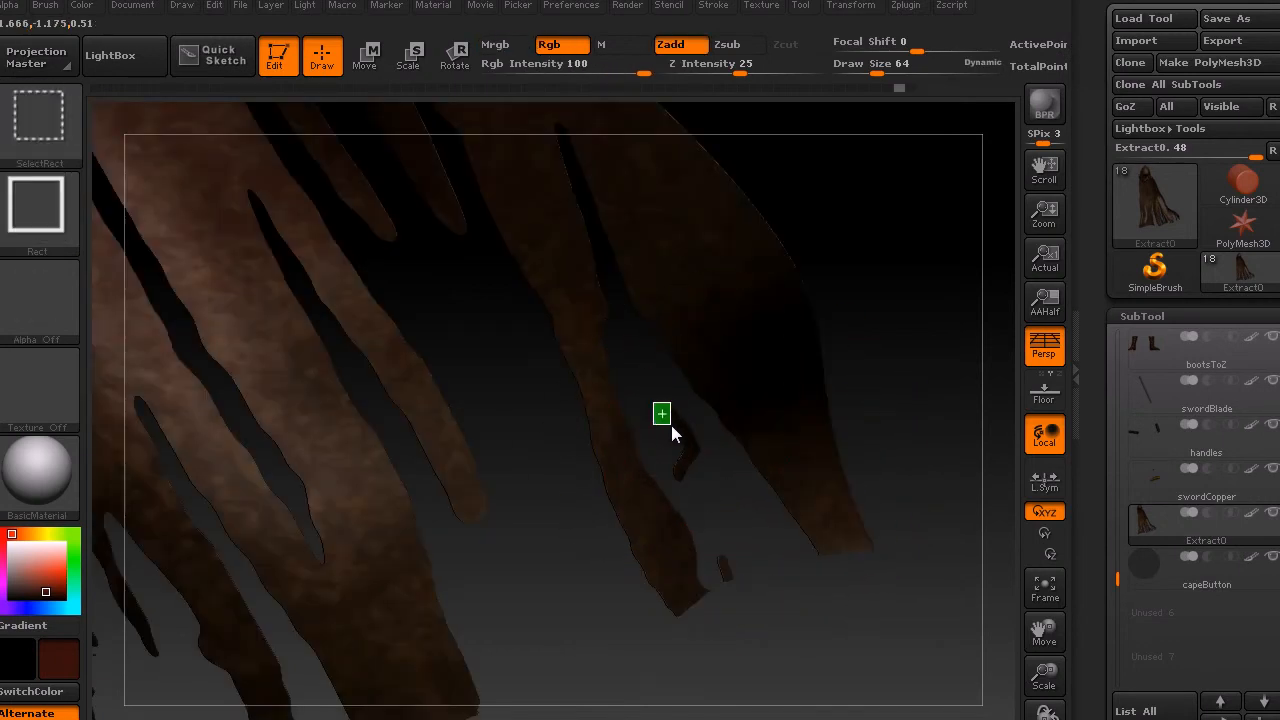
{"action": "mouse_move", "coordinate": [693, 455]}
{"action": "left_mouse_down", "text": "ctrl+alt+shift"}
{"action": "mouse_move", "coordinate": [708, 474]}
{"action": "mouse_move", "coordinate": [694, 479]}
{"action": "left_mouse_up", "text": "ctrl+alt+shift"}
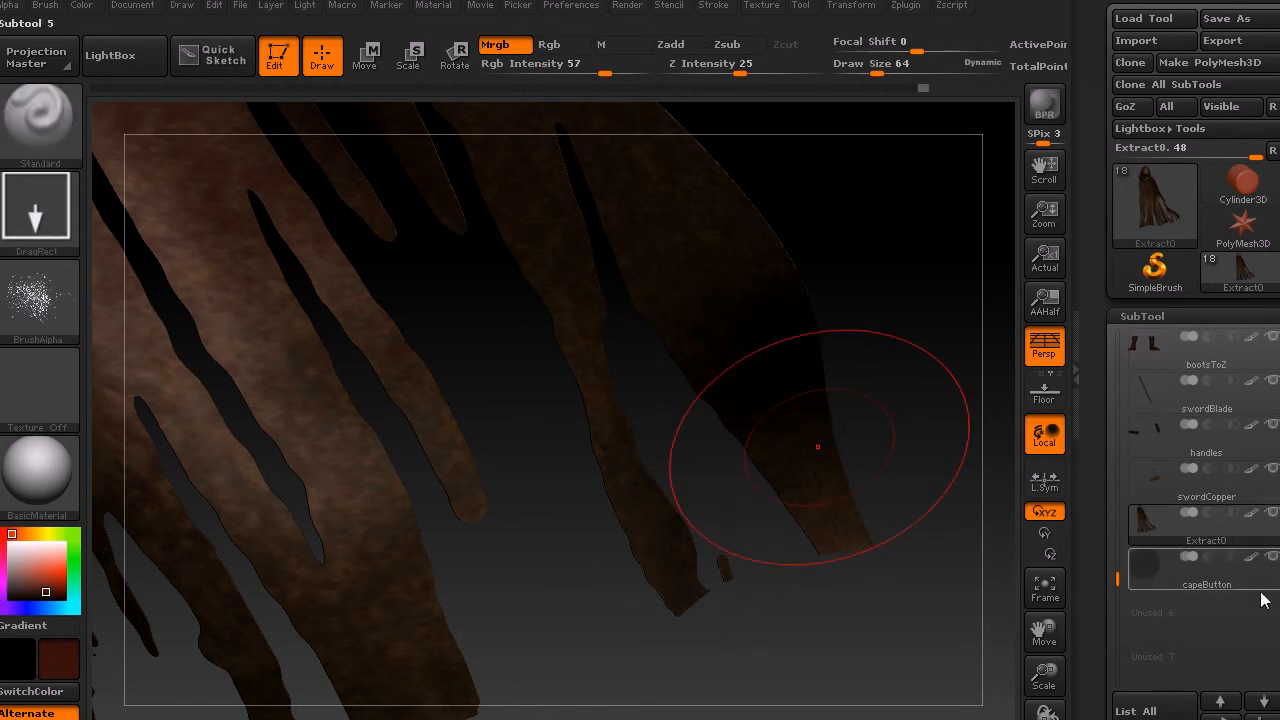
Step: Delete the hidden geometry from the cape mesh with Del Hidden under Modify Topology
{"action": "scroll", "coordinate": [1260, 510], "scroll_direction": "down", "scroll_amount": 8}
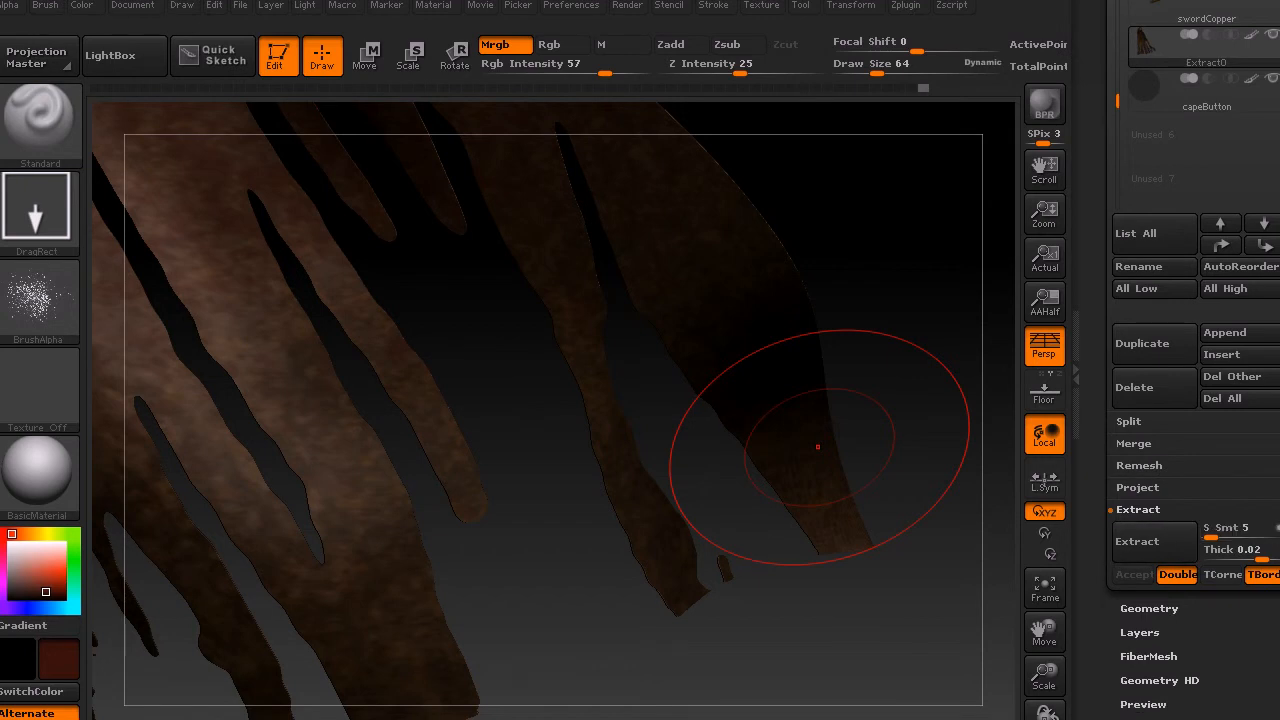
{"action": "scroll", "coordinate": [1180, 442], "scroll_direction": "down", "scroll_amount": 3}
{"action": "left_click", "coordinate": [1180, 442]}
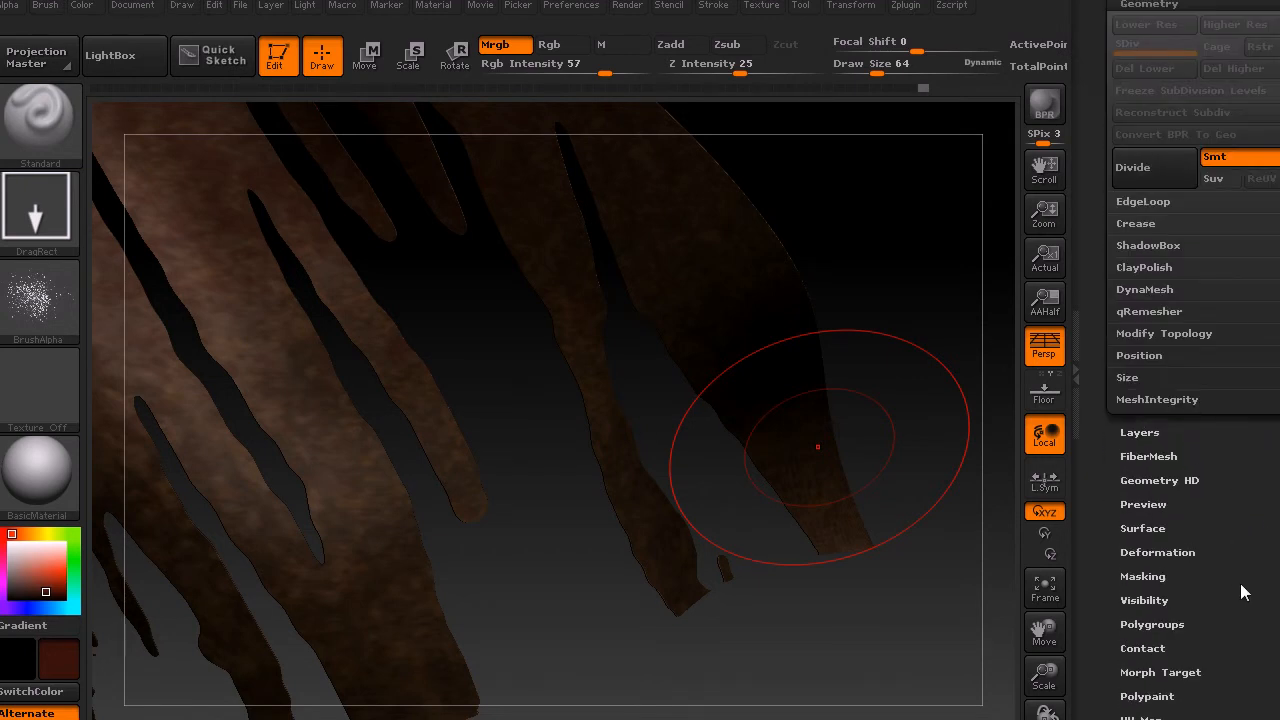
{"action": "scroll", "coordinate": [1236, 581], "scroll_direction": "down", "scroll_amount": 2}
{"action": "left_click", "coordinate": [1143, 558]}
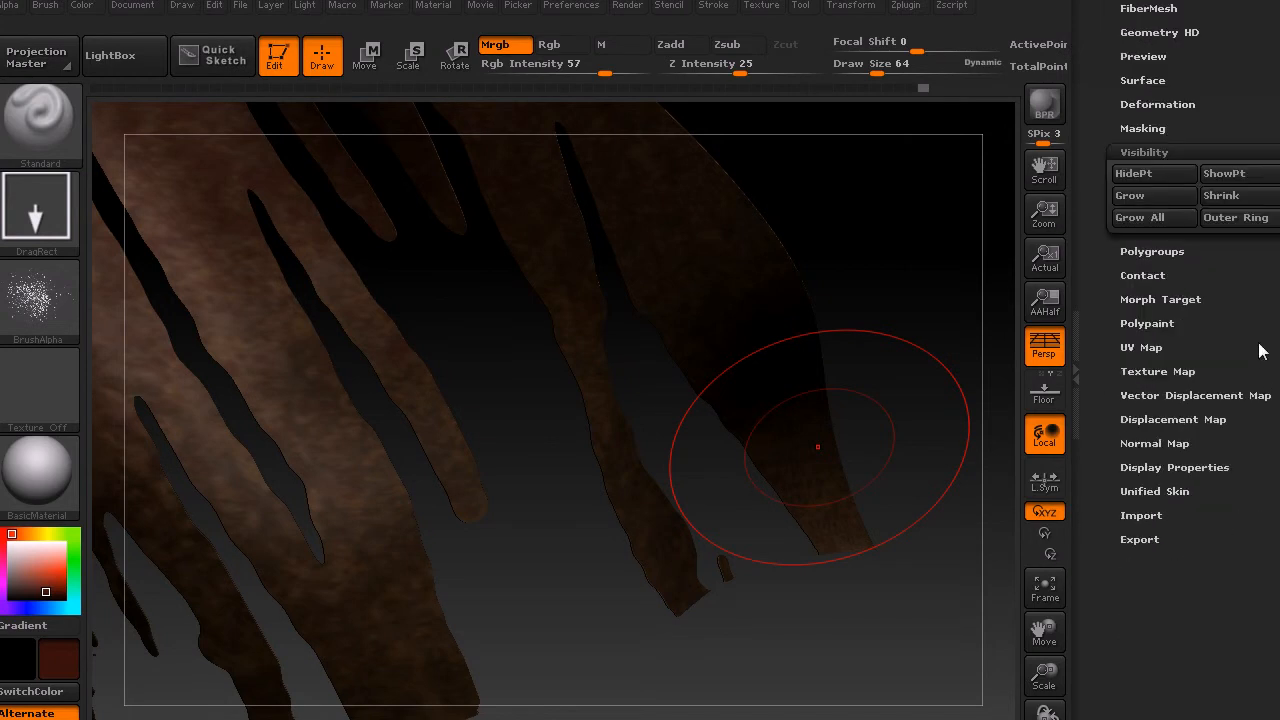
{"action": "scroll", "coordinate": [1258, 357], "scroll_direction": "up", "scroll_amount": 5}
{"action": "left_click", "coordinate": [1150, 295]}
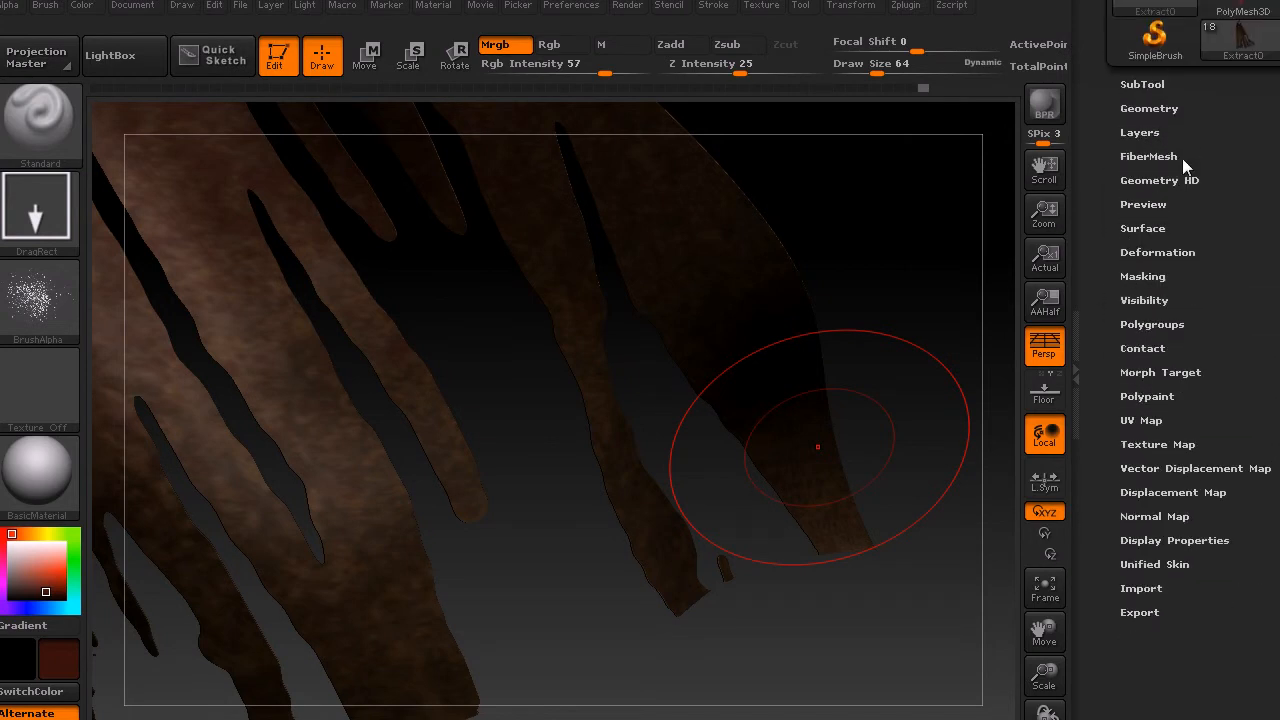
{"action": "left_click", "coordinate": [1149, 108]}
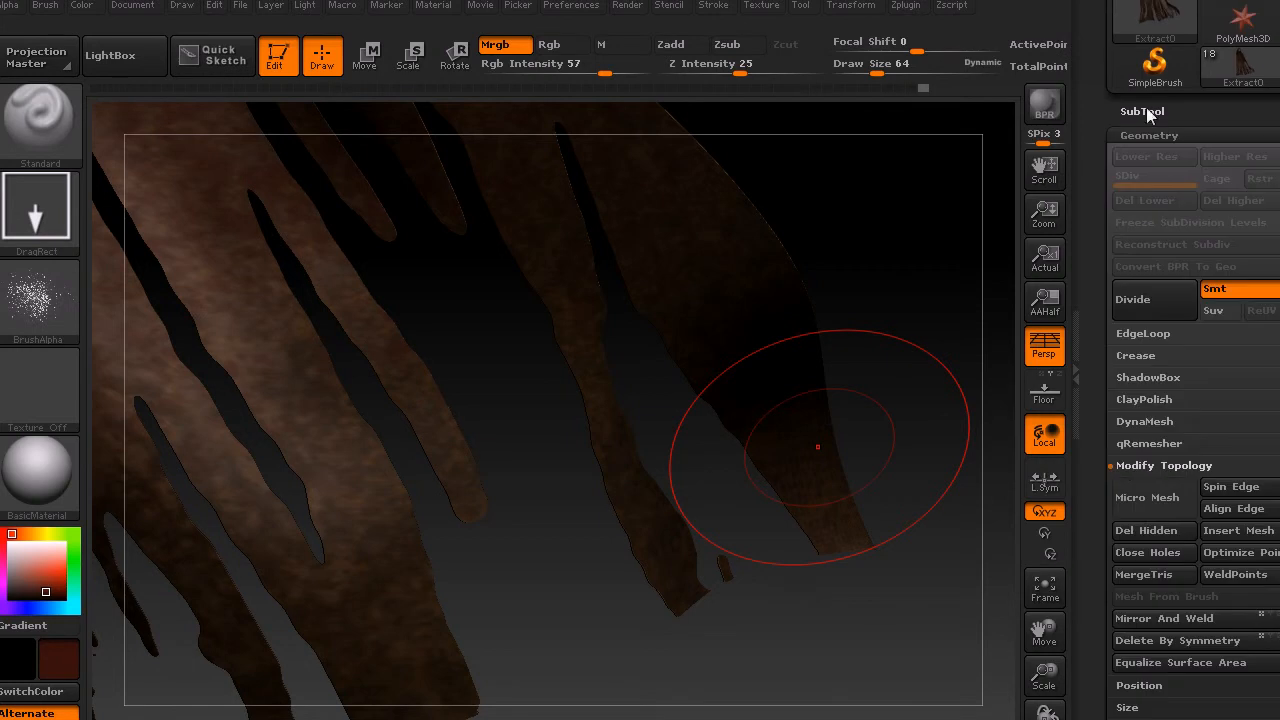
{"action": "scroll", "coordinate": [1108, 249], "scroll_direction": "down", "scroll_amount": 2}
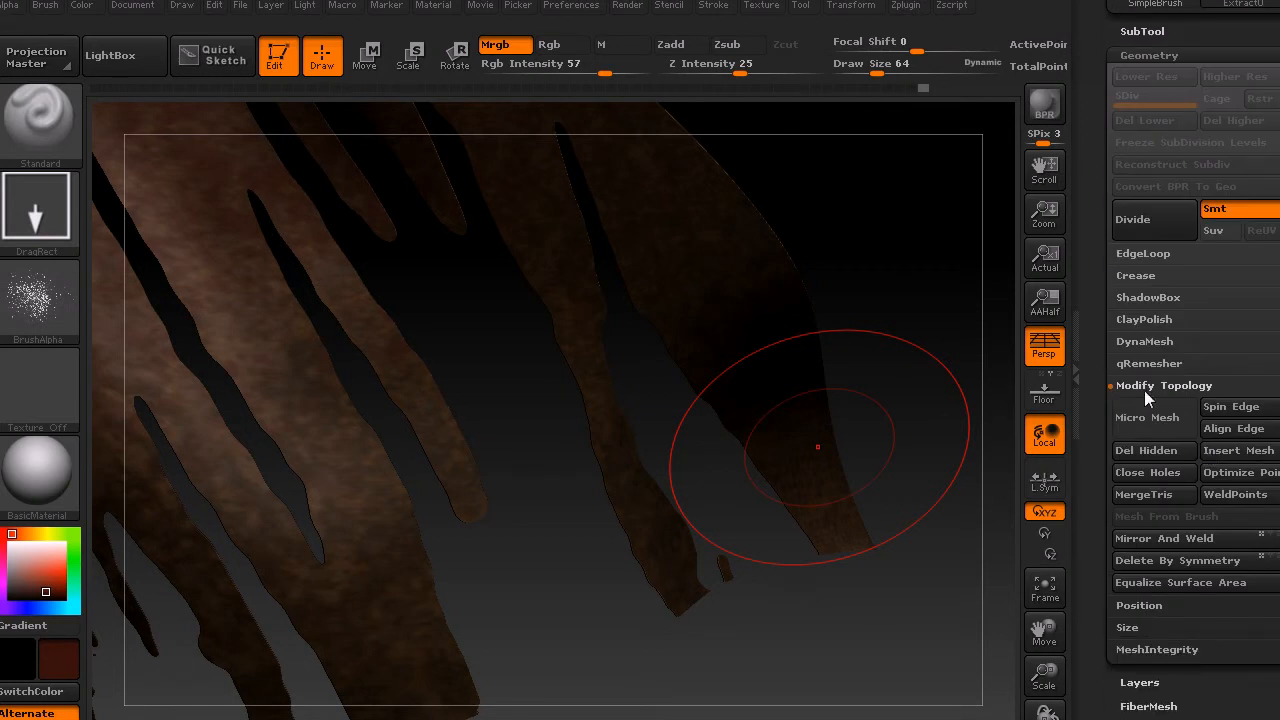
{"action": "left_click", "coordinate": [1137, 458]}
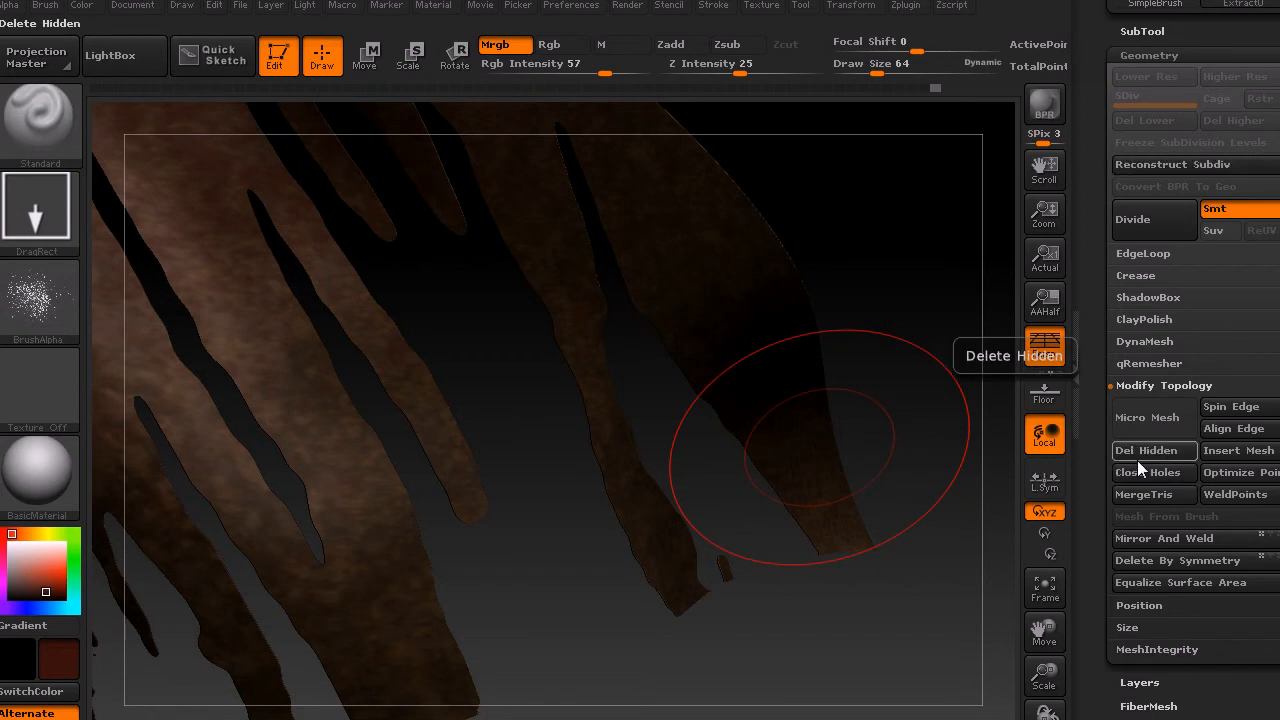
Step: Hide the second small scrap floating beside the tip of the cape's narrow strip
{"action": "mouse_move", "coordinate": [850, 670]}
{"action": "left_mouse_down"}
{"action": "mouse_move", "coordinate": [826, 669]}
{"action": "mouse_move", "coordinate": [787, 603]}
{"action": "left_mouse_up"}
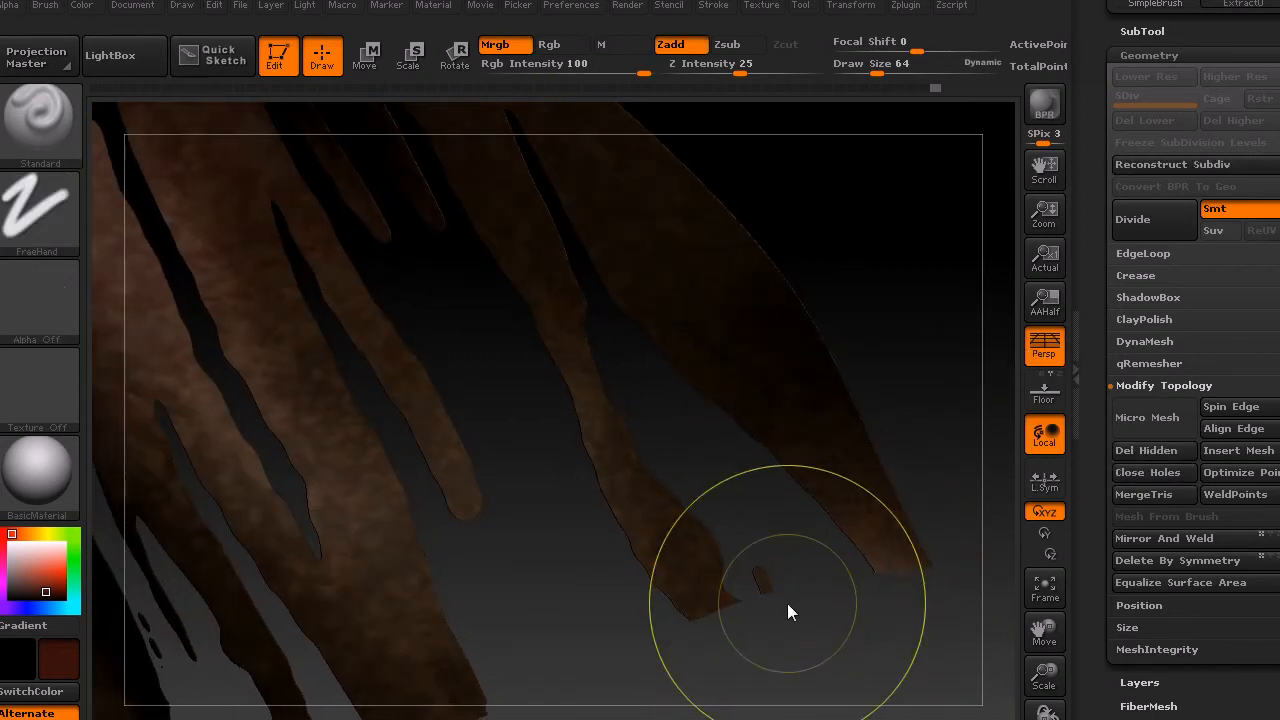
{"action": "key", "text": "ctrl+shift"}
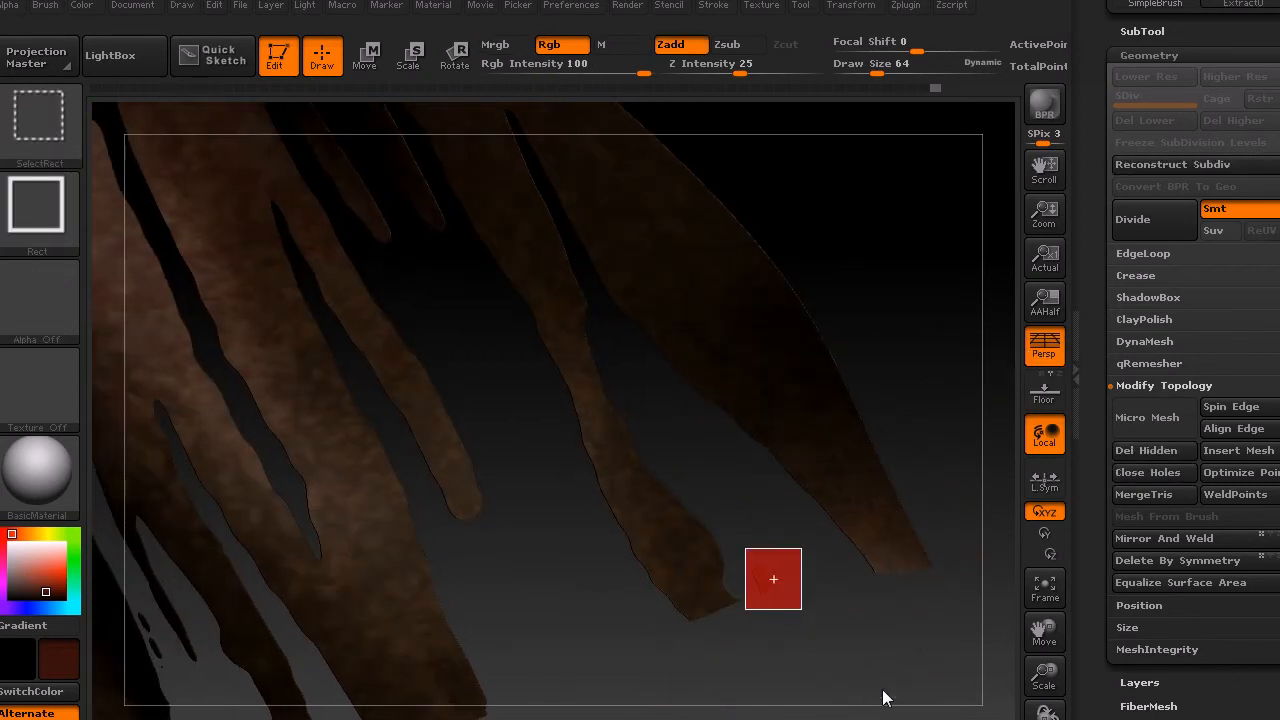
{"action": "left_click_drag", "start_coordinate": [858, 698], "coordinate": [866, 704], "text": "ctrl+alt+shift"}
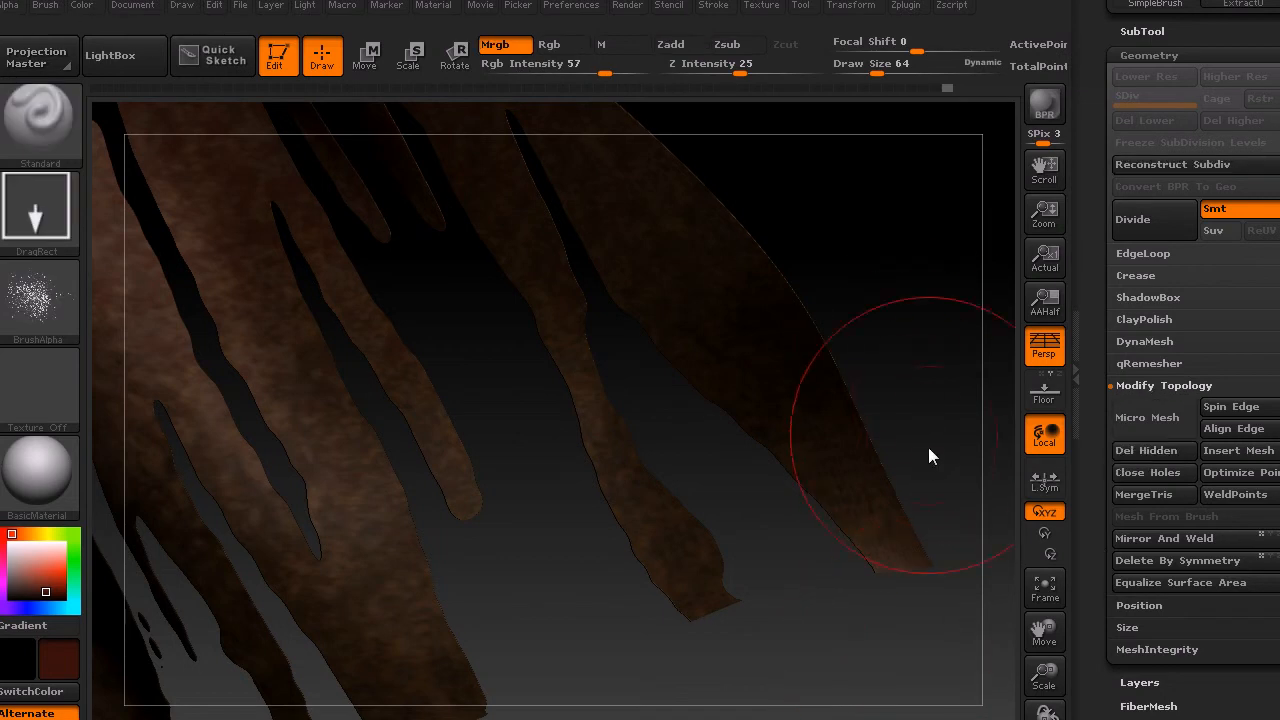
Step: Frame the cape's outer torn strips and start masking the tip of the narrow strip
{"action": "key", "text": "f"}
{"action": "left_click_drag", "start_coordinate": [841, 479], "coordinate": [864, 501]}
{"action": "left_click_drag", "start_coordinate": [880, 570], "coordinate": [842, 484], "text": "alt"}
{"action": "left_click_drag", "start_coordinate": [1042, 681], "coordinate": [1045, 716]}
{"action": "left_click_drag", "start_coordinate": [819, 476], "coordinate": [753, 598]}
{"action": "left_click_drag", "start_coordinate": [1046, 684], "coordinate": [1047, 718]}
{"action": "key", "text": "ctrl"}
{"action": "left_click_drag", "start_coordinate": [695, 554], "coordinate": [716, 579], "text": "ctrl"}
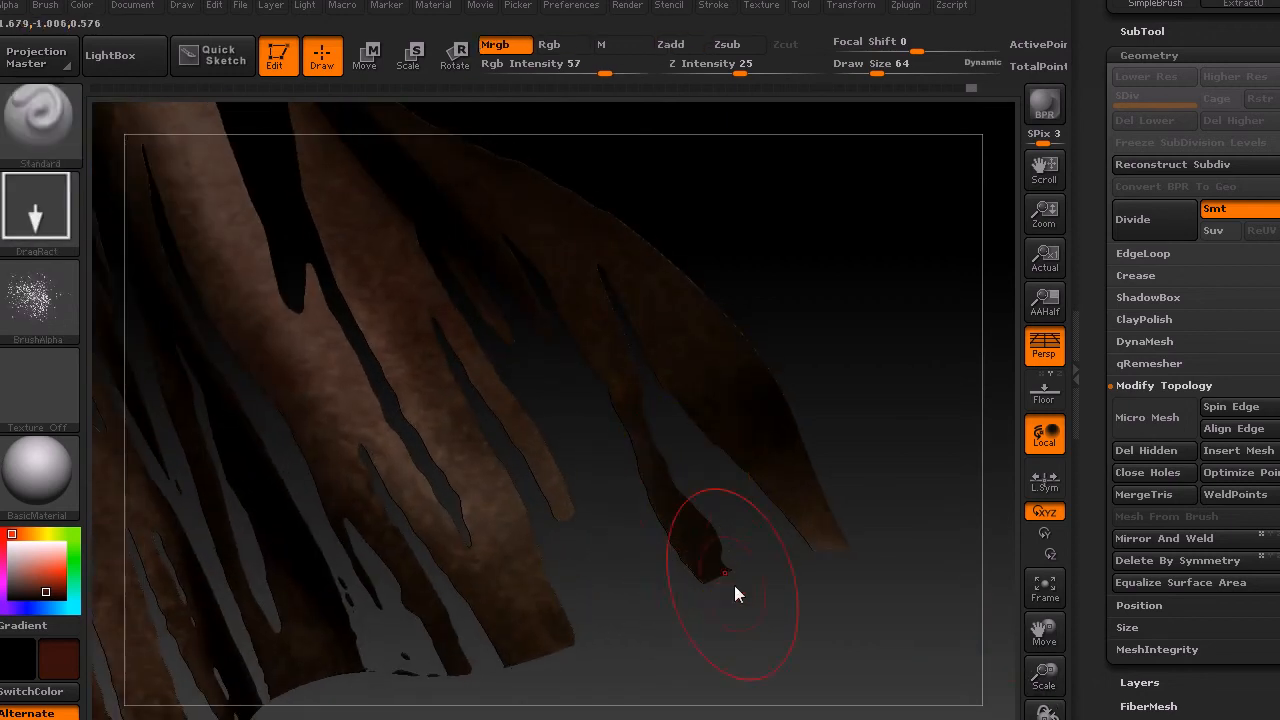
{"action": "mouse_move", "coordinate": [793, 629]}
{"action": "left_mouse_down"}
{"action": "mouse_move", "coordinate": [814, 620]}
{"action": "mouse_move", "coordinate": [786, 603]}
{"action": "left_mouse_up"}
Step: Reduce the Draw Size to 28, mask the rest of the narrow strip and invert the mask
{"action": "key", "text": "ctrl"}
{"action": "key", "text": "s"}
{"action": "left_click_drag", "start_coordinate": [757, 430], "coordinate": [726, 429]}
{"action": "key", "text": "ctrl"}
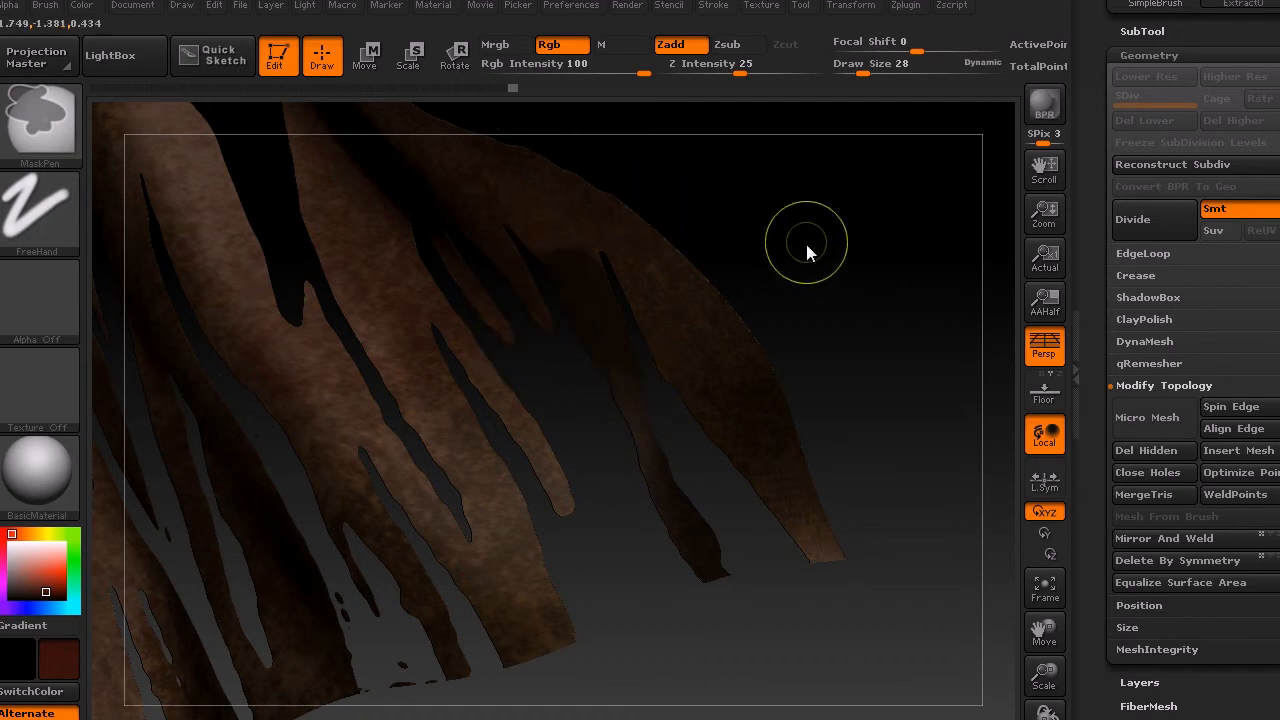
{"action": "left_click", "coordinate": [836, 272], "text": "ctrl"}
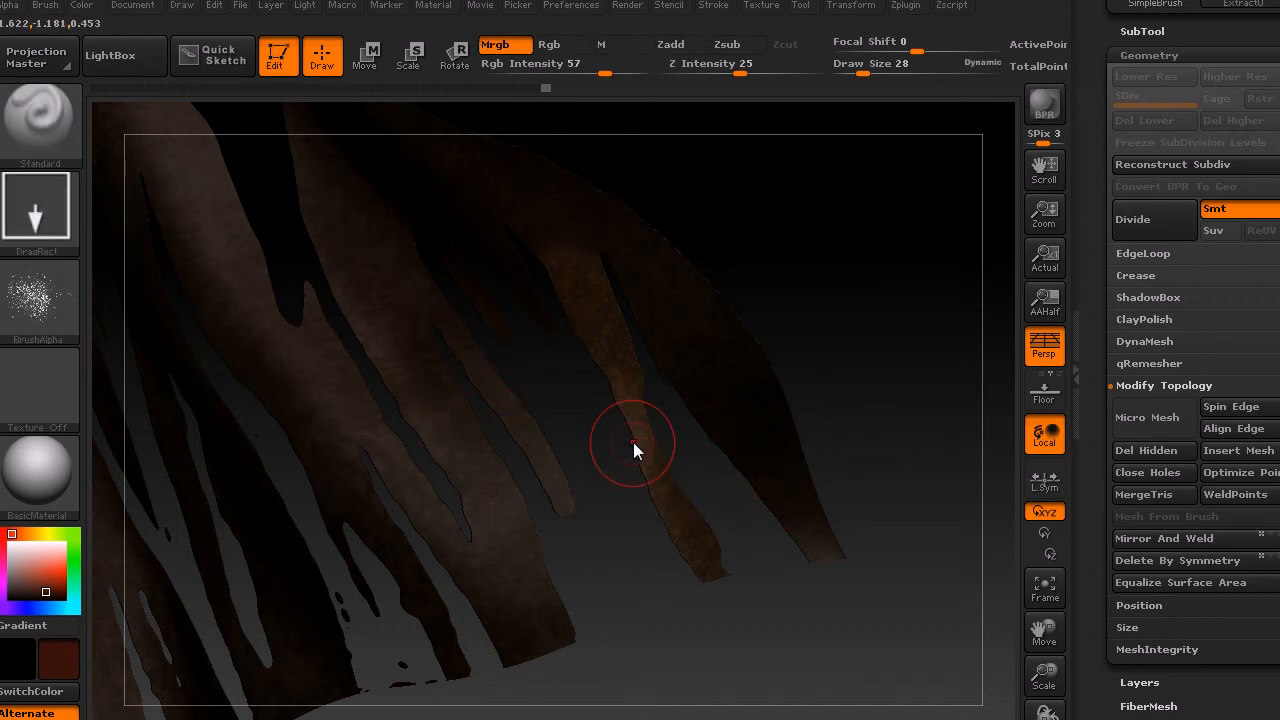
Step: Select the Move brush, set the Draw Size to 113 and pull the unmasked narrow strip toward the cape's outer edge
{"action": "key", "text": "b"}
{"action": "key", "text": "m"}
{"action": "key", "text": "v"}
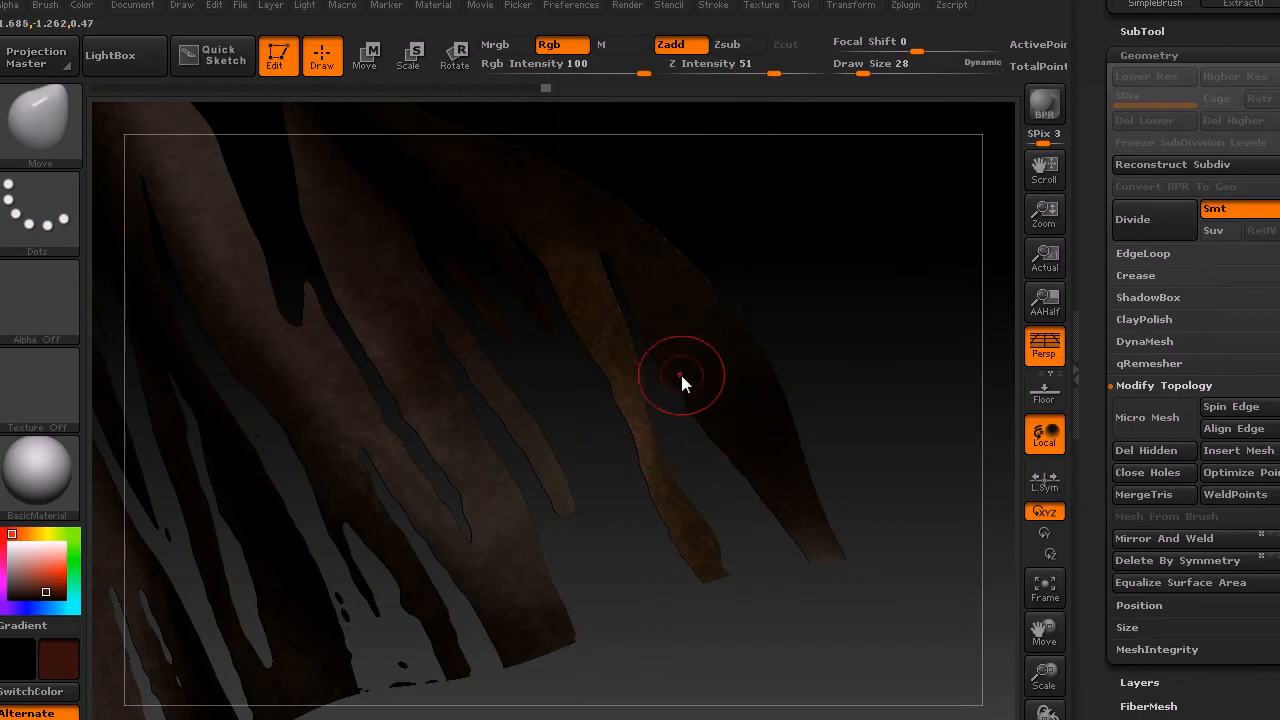
{"action": "key", "text": "s"}
{"action": "left_click_drag", "start_coordinate": [683, 378], "coordinate": [710, 380]}
{"action": "mouse_move", "coordinate": [846, 400]}
{"action": "left_mouse_down"}
{"action": "mouse_move", "coordinate": [867, 440]}
{"action": "mouse_move", "coordinate": [858, 455]}
{"action": "left_mouse_up"}
{"action": "left_click_drag", "start_coordinate": [680, 532], "coordinate": [735, 470]}
{"action": "left_click_drag", "start_coordinate": [657, 406], "coordinate": [726, 435]}
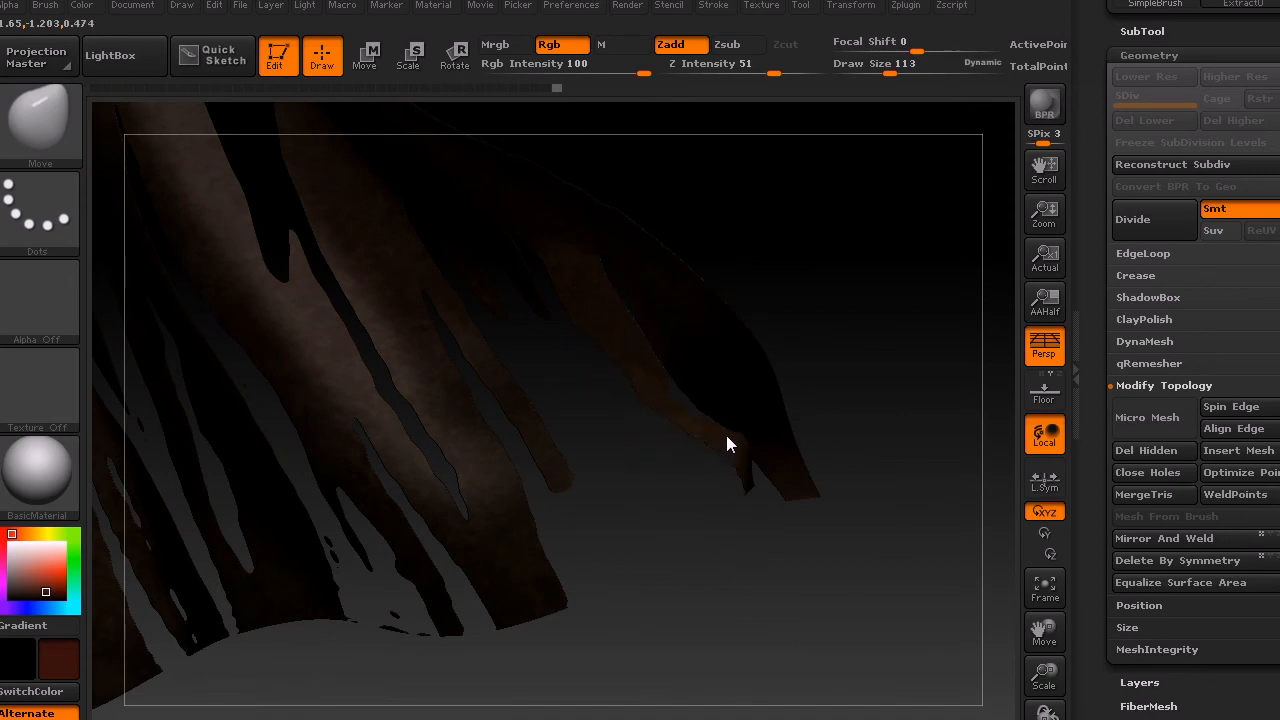
Step: Stretch the tip of the unmasked narrow strip outward past the cape's outer strip and bend its middle over that strip with the Move brush
{"action": "left_click_drag", "start_coordinate": [755, 489], "coordinate": [795, 496]}
{"action": "left_click_drag", "start_coordinate": [682, 389], "coordinate": [722, 420]}
{"action": "mouse_move", "coordinate": [735, 425]}
{"action": "left_mouse_down"}
{"action": "mouse_move", "coordinate": [782, 464]}
{"action": "mouse_move", "coordinate": [873, 463]}
{"action": "mouse_move", "coordinate": [908, 443]}
{"action": "left_mouse_up"}
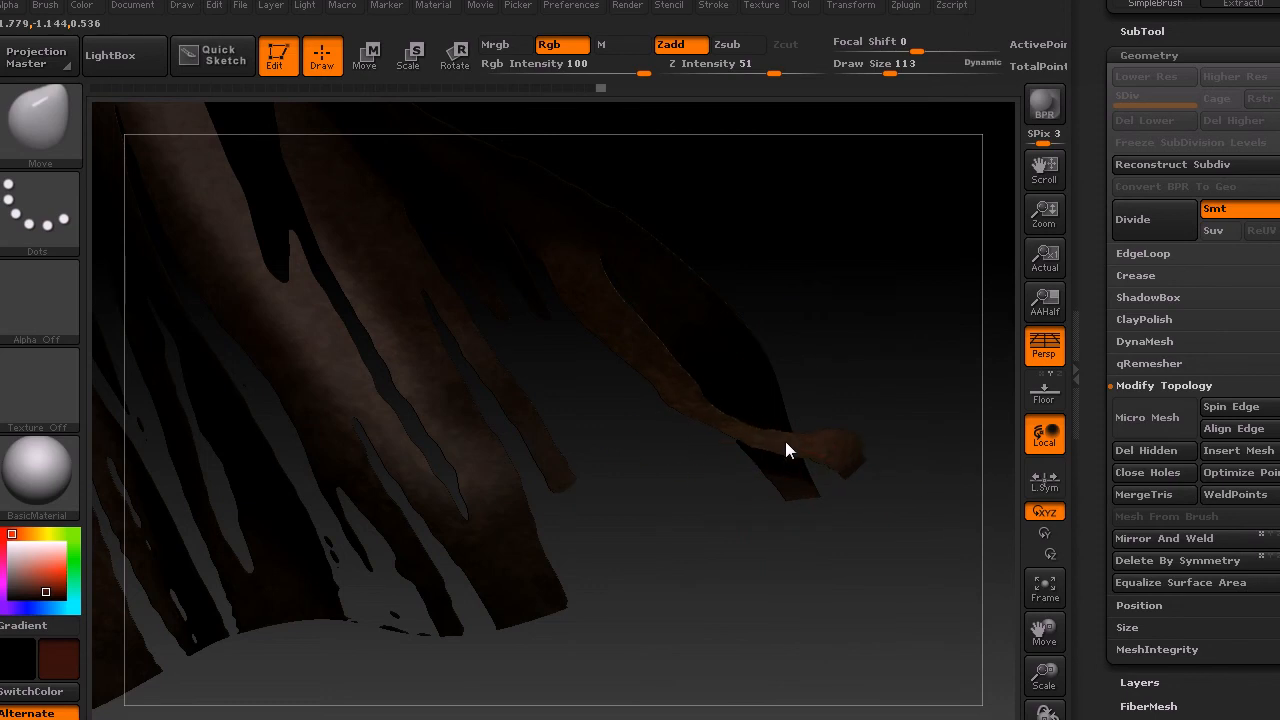
{"action": "left_click_drag", "start_coordinate": [700, 393], "coordinate": [706, 388]}
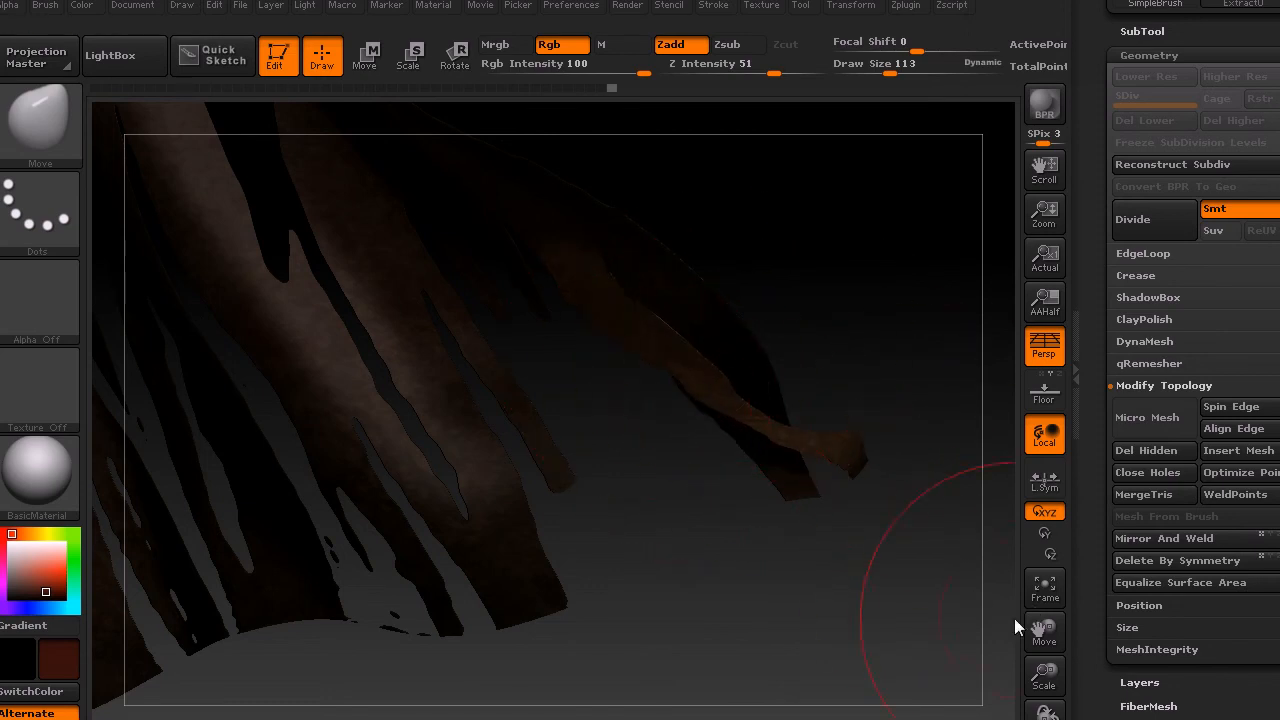
Step: Clear the mask from the cape with the whole character in view
{"action": "key", "text": "f"}
{"action": "mouse_move", "coordinate": [826, 453]}
{"action": "left_mouse_down", "text": "alt"}
{"action": "mouse_move", "coordinate": [806, 348]}
{"action": "mouse_move", "coordinate": [748, 250]}
{"action": "left_mouse_up", "text": "alt"}
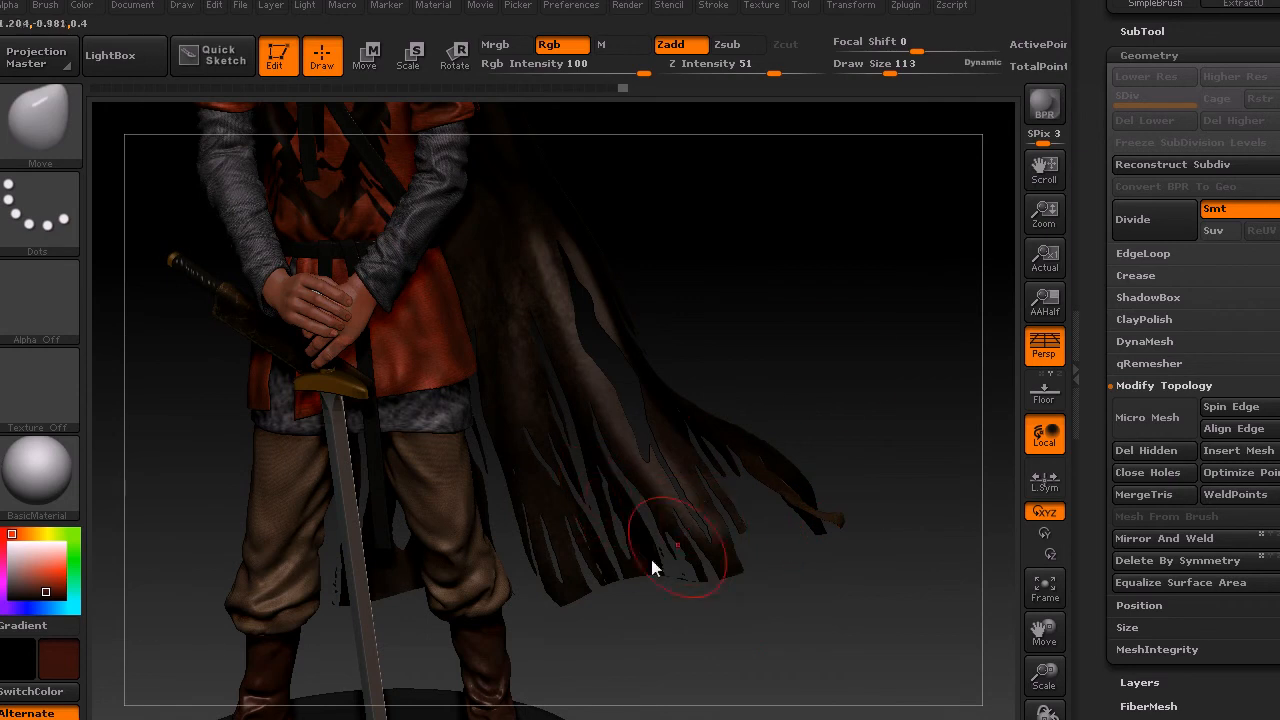
{"action": "left_click_drag", "start_coordinate": [1049, 680], "coordinate": [1034, 560]}
{"action": "left_click_drag", "start_coordinate": [862, 374], "coordinate": [826, 450], "text": "alt"}
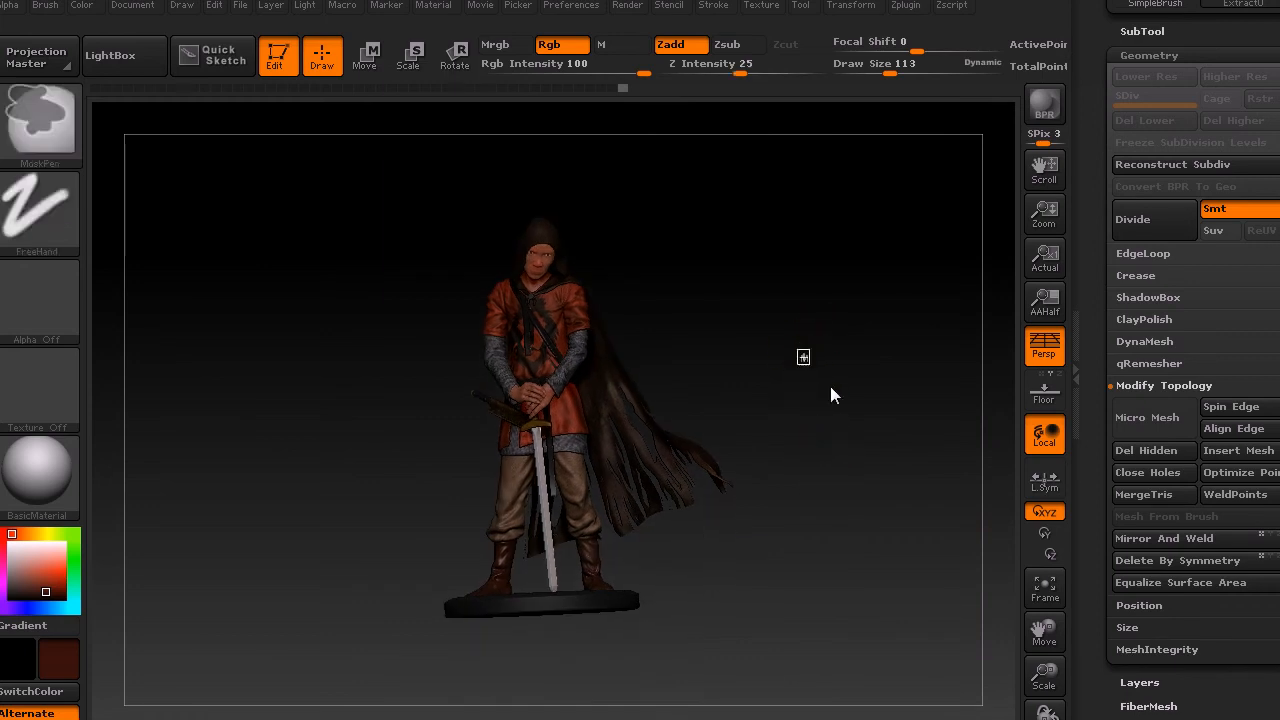
{"action": "left_click_drag", "start_coordinate": [796, 354], "coordinate": [871, 482], "text": "ctrl"}
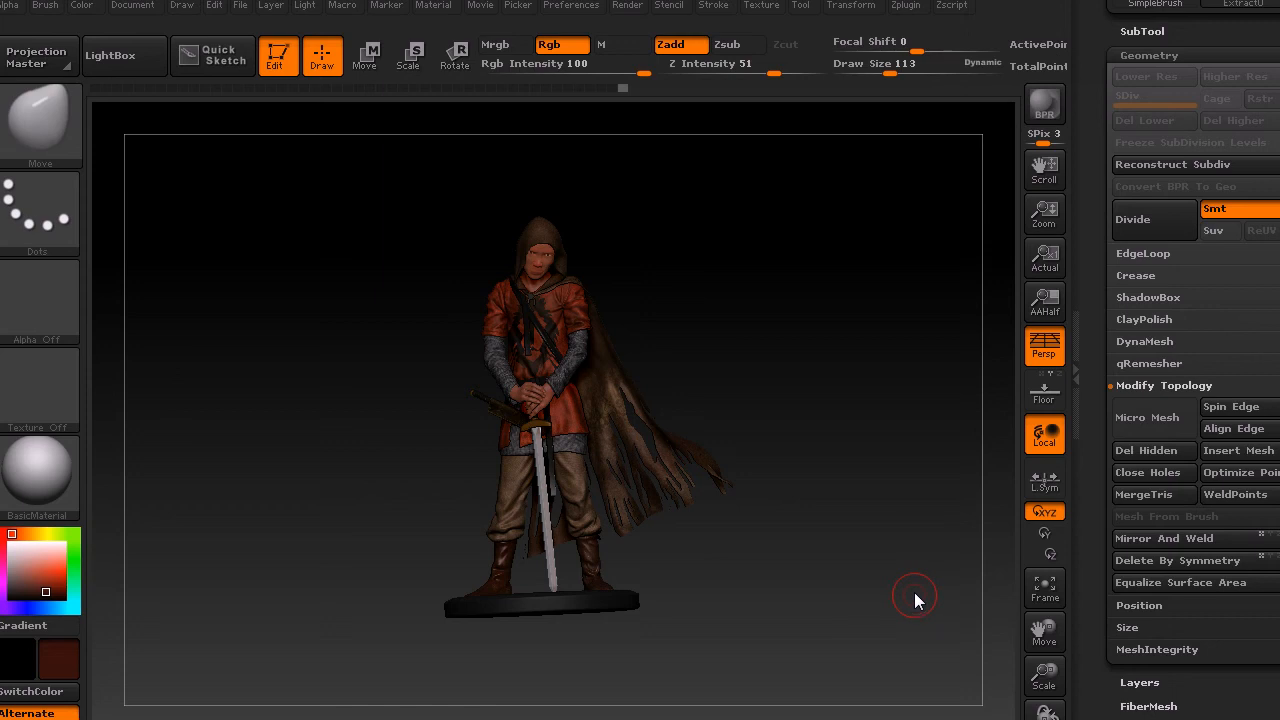
Step: Examine the full figure and the reshaped cape from slightly different front angles
{"action": "left_click_drag", "start_coordinate": [1055, 665], "coordinate": [1055, 718]}
{"action": "left_click_drag", "start_coordinate": [771, 581], "coordinate": [847, 612], "text": "alt"}
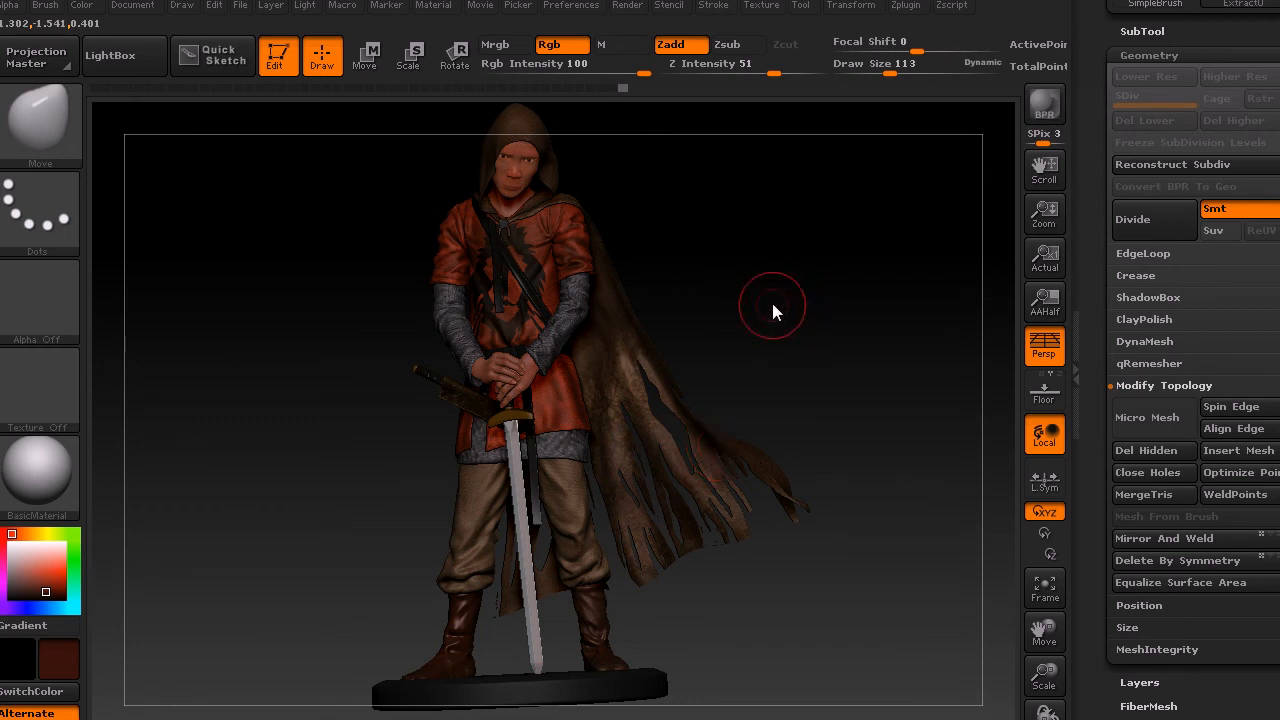
{"action": "left_click_drag", "start_coordinate": [774, 326], "coordinate": [786, 350]}
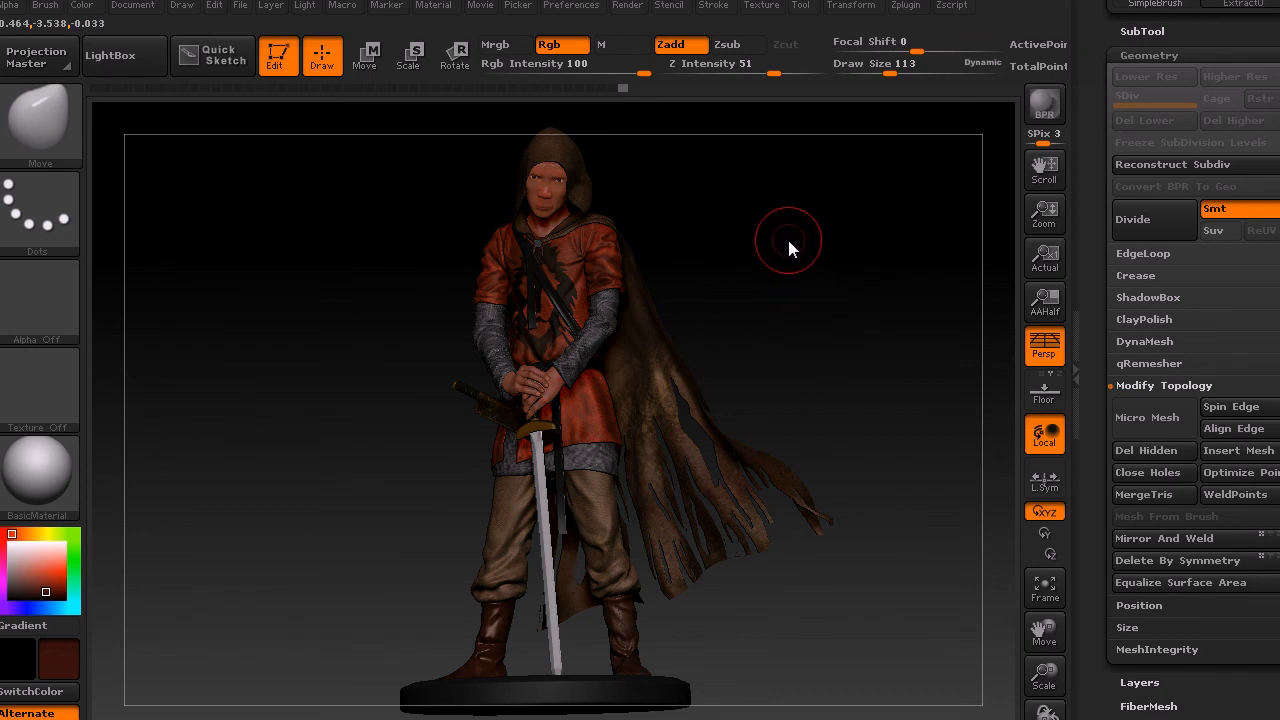
{"action": "left_click_drag", "start_coordinate": [797, 262], "coordinate": [783, 320]}
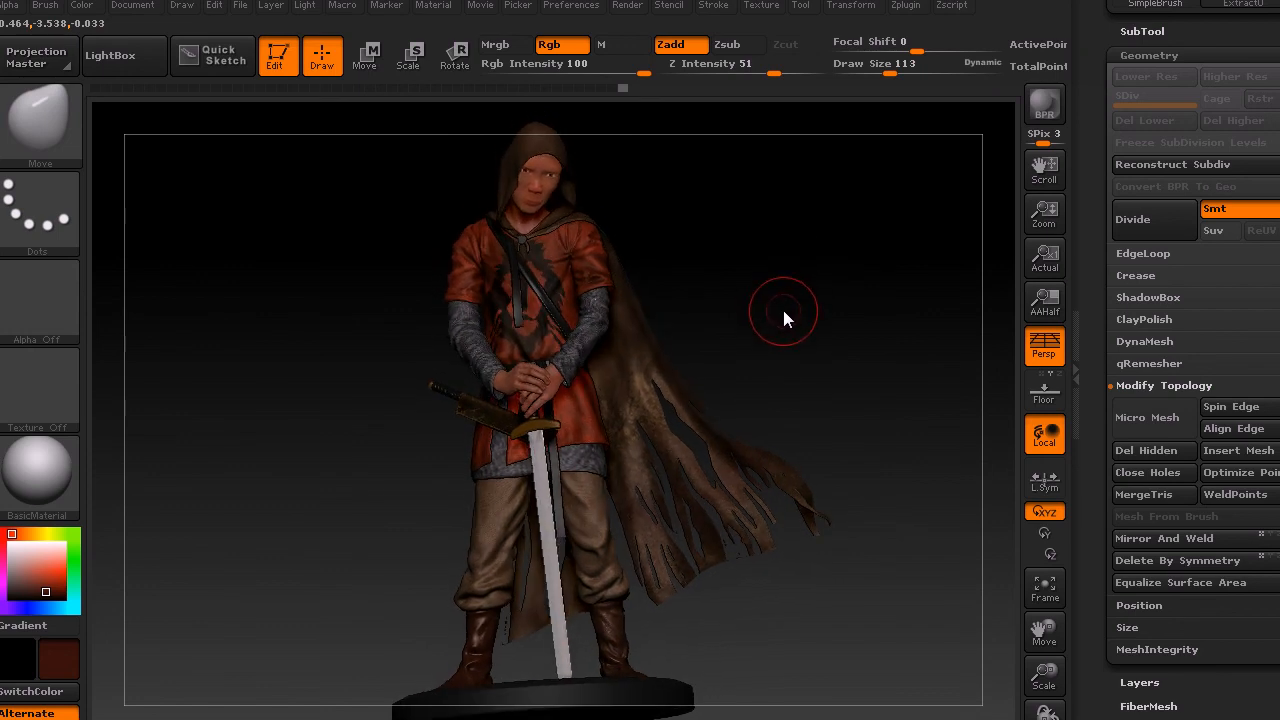